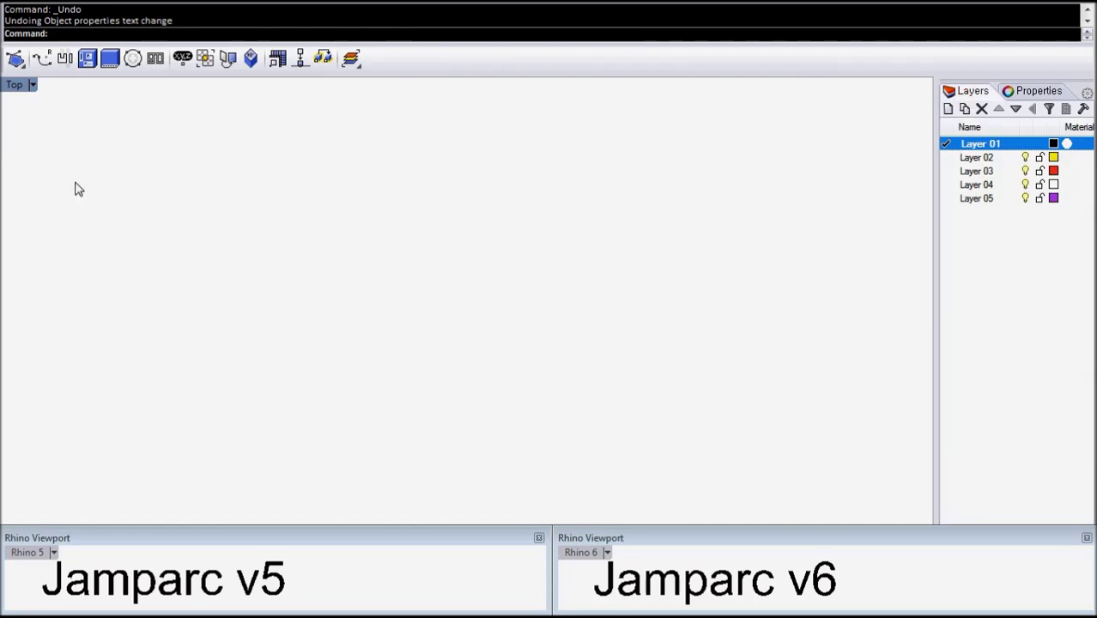
Step: Float the SU surface toolset over the Top viewport and start an InterpCrvSU outline at the upper centre of the view
{"action": "left_click", "coordinate": [15, 58]}
{"action": "left_click_drag", "start_coordinate": [43, 74], "coordinate": [90, 87]}
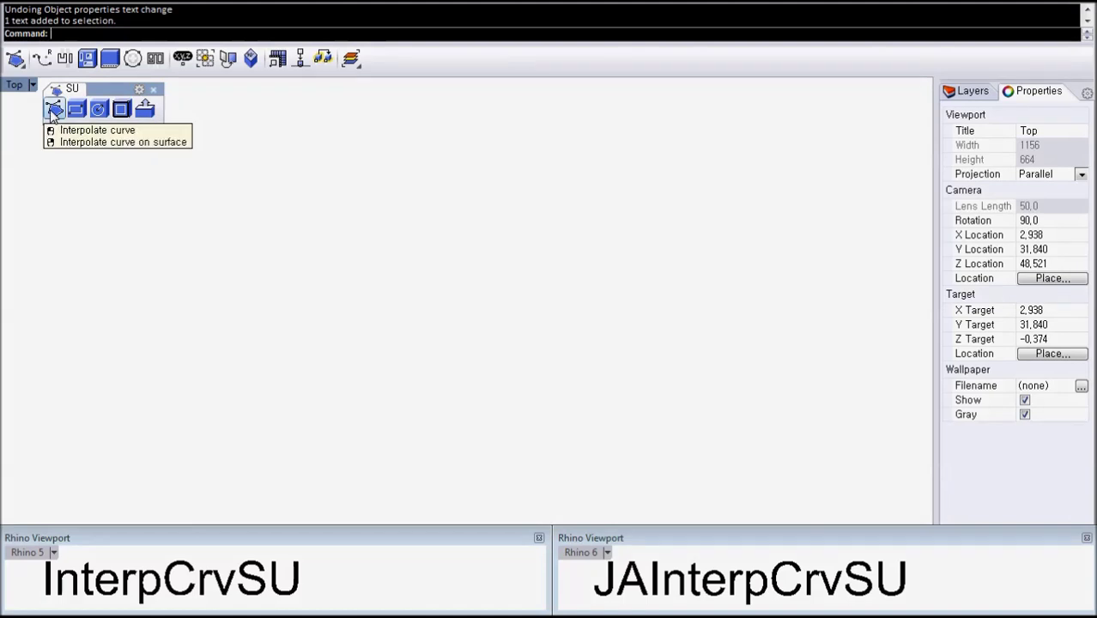
{"action": "left_click", "coordinate": [52, 110]}
{"action": "left_click", "coordinate": [466, 100]}
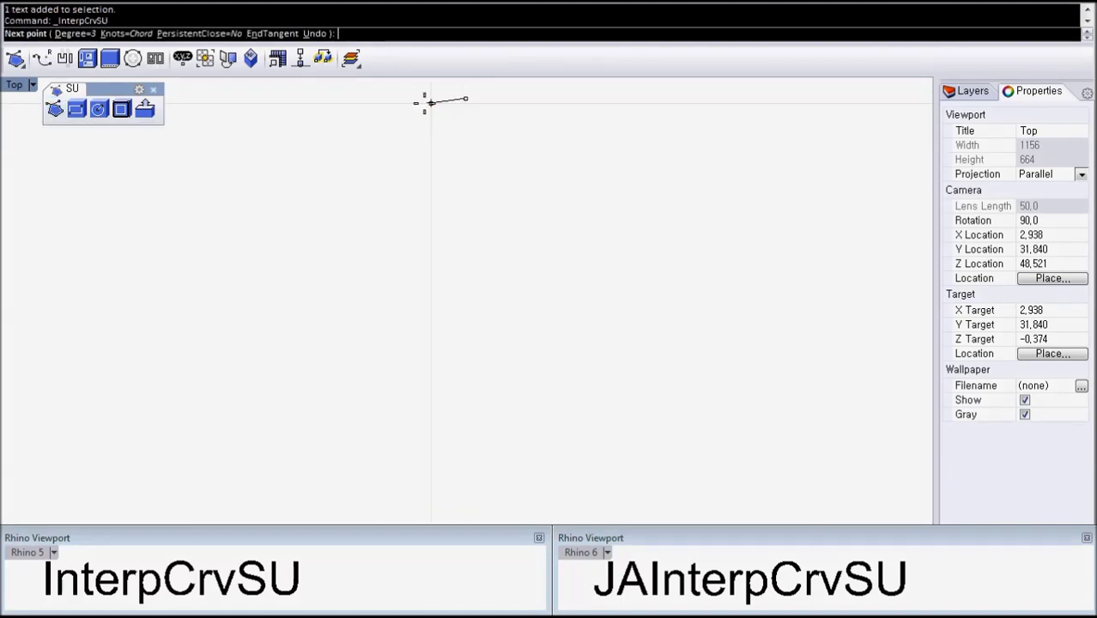
{"action": "left_click", "coordinate": [392, 110]}
{"action": "left_click", "coordinate": [318, 199]}
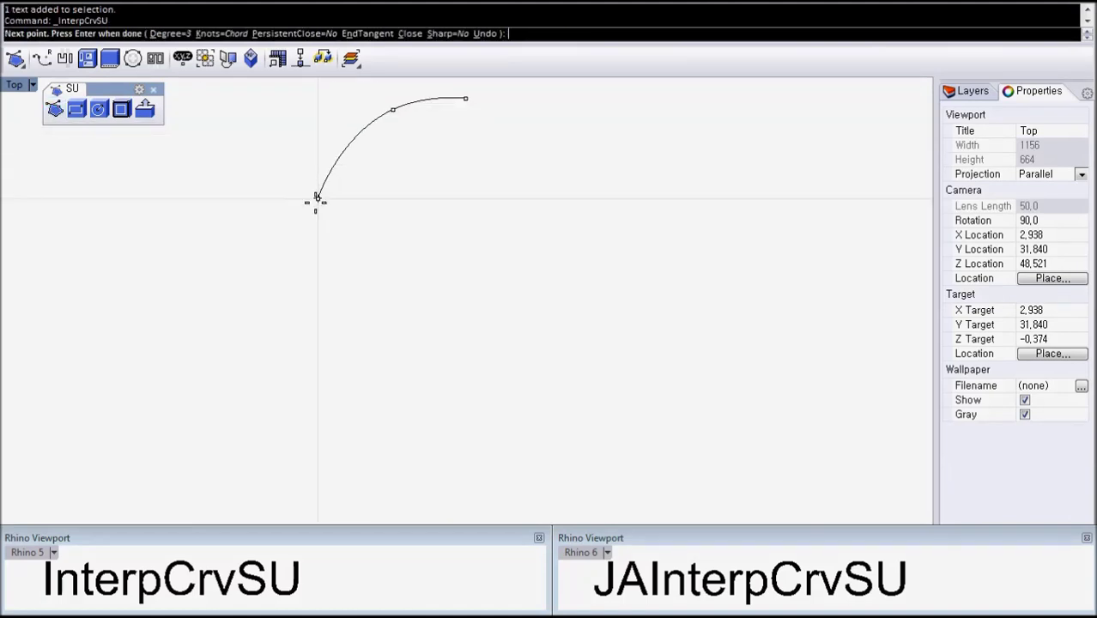
{"action": "left_click", "coordinate": [290, 295]}
{"action": "left_click", "coordinate": [273, 393]}
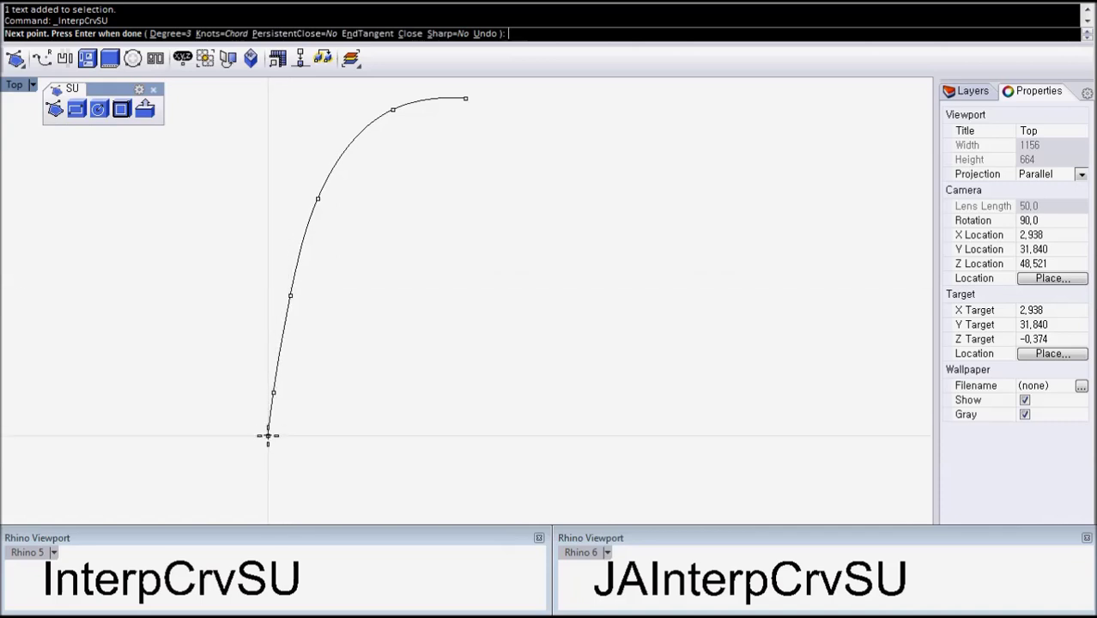
{"action": "left_click", "coordinate": [266, 443]}
{"action": "left_click", "coordinate": [428, 479]}
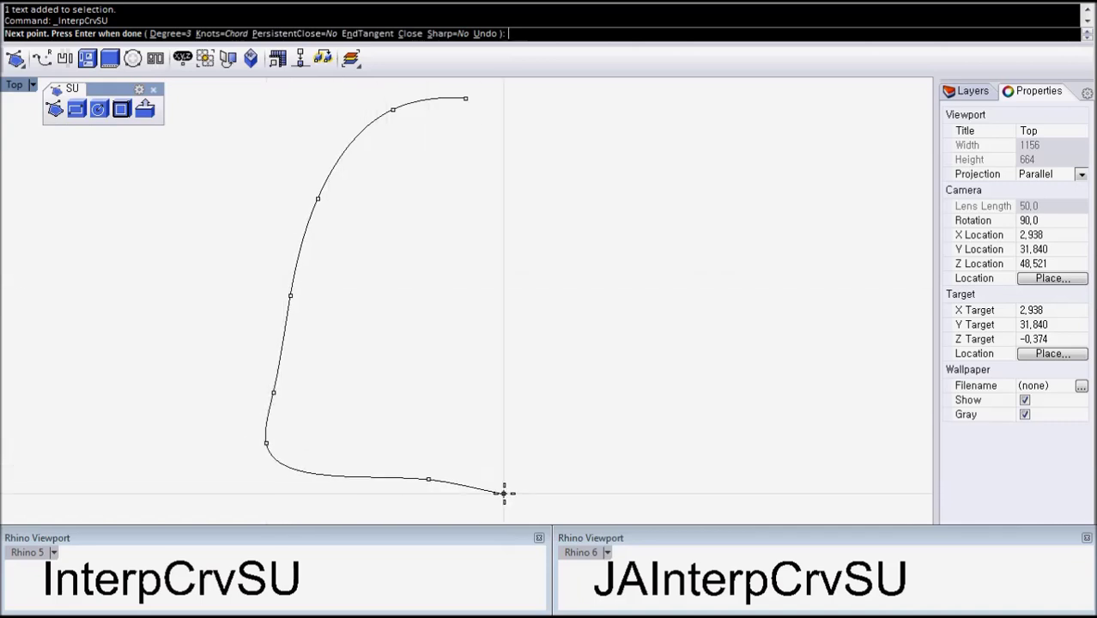
{"action": "left_click", "coordinate": [529, 493]}
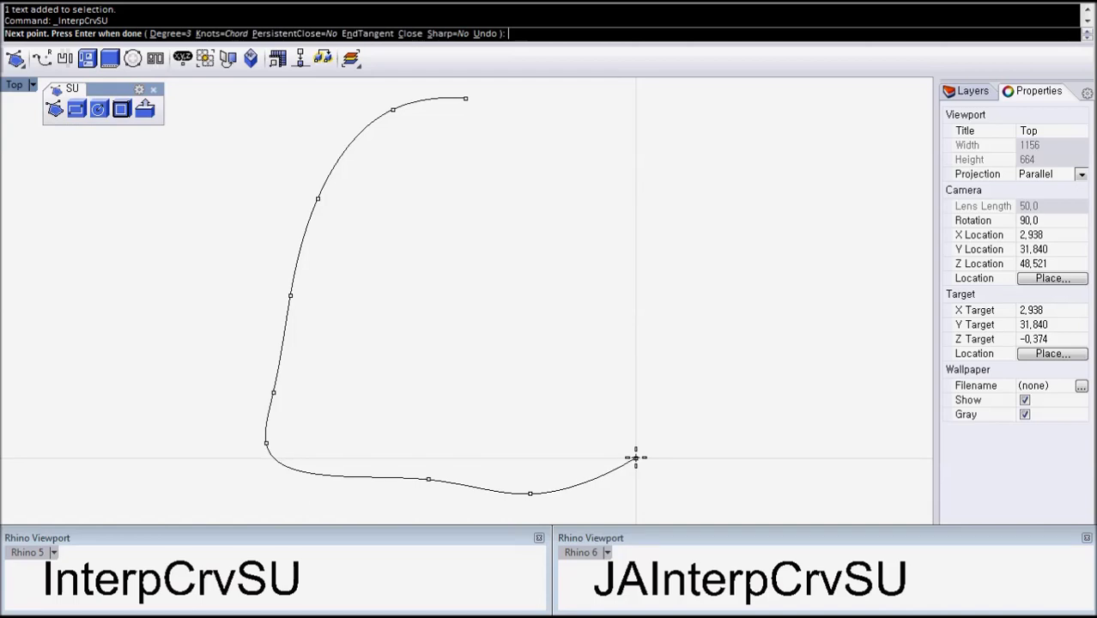
{"action": "key", "text": "ctrl+z"}
{"action": "key", "text": "ctrl+z"}
{"action": "key", "text": "ctrl+z"}
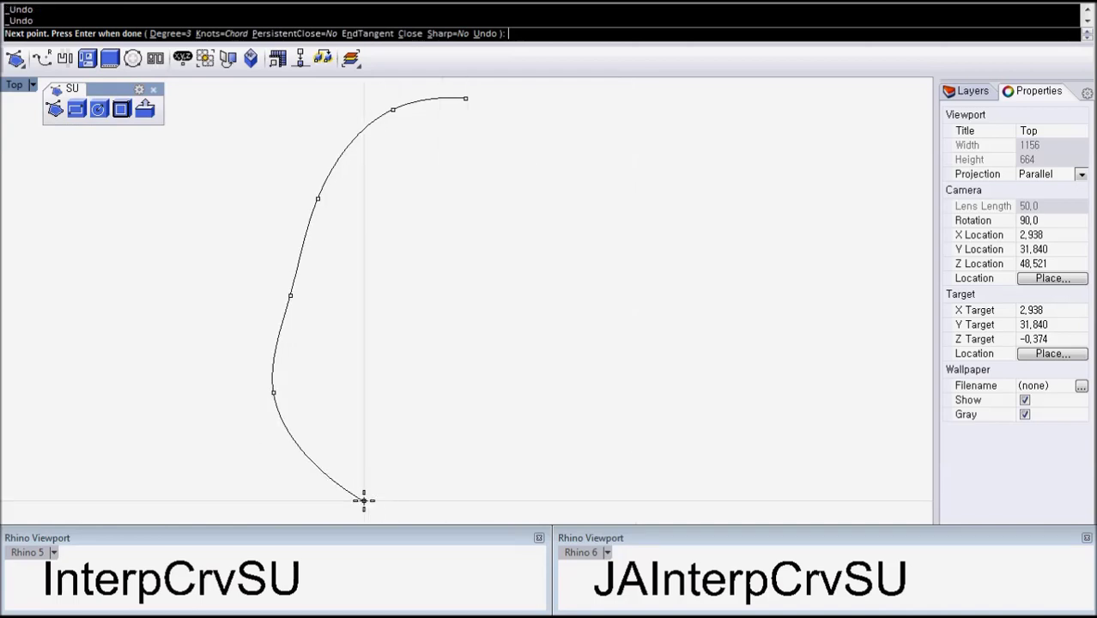
{"action": "key", "text": "ctrl+z"}
{"action": "key", "text": "ctrl+z"}
{"action": "key", "text": "ctrl+z"}
{"action": "key", "text": "ctrl+z"}
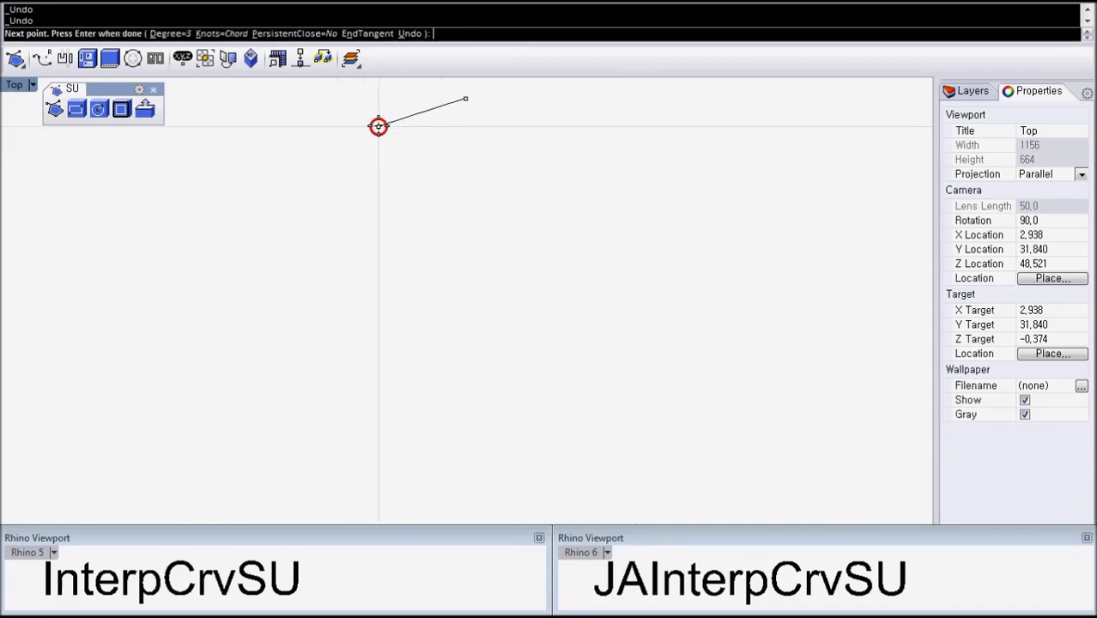
Step: Trace the closed body outline counter-clockwise, with a domed top and wide rounded base, ending at its start point to form a surface
{"action": "left_click", "coordinate": [379, 126]}
{"action": "left_click", "coordinate": [308, 221]}
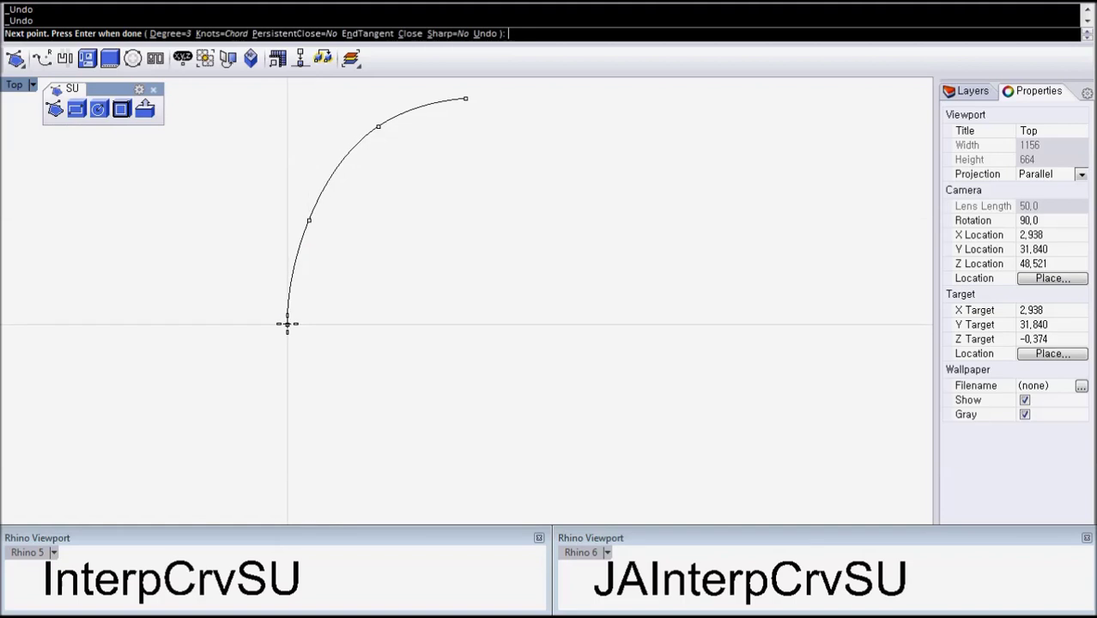
{"action": "left_click", "coordinate": [287, 324]}
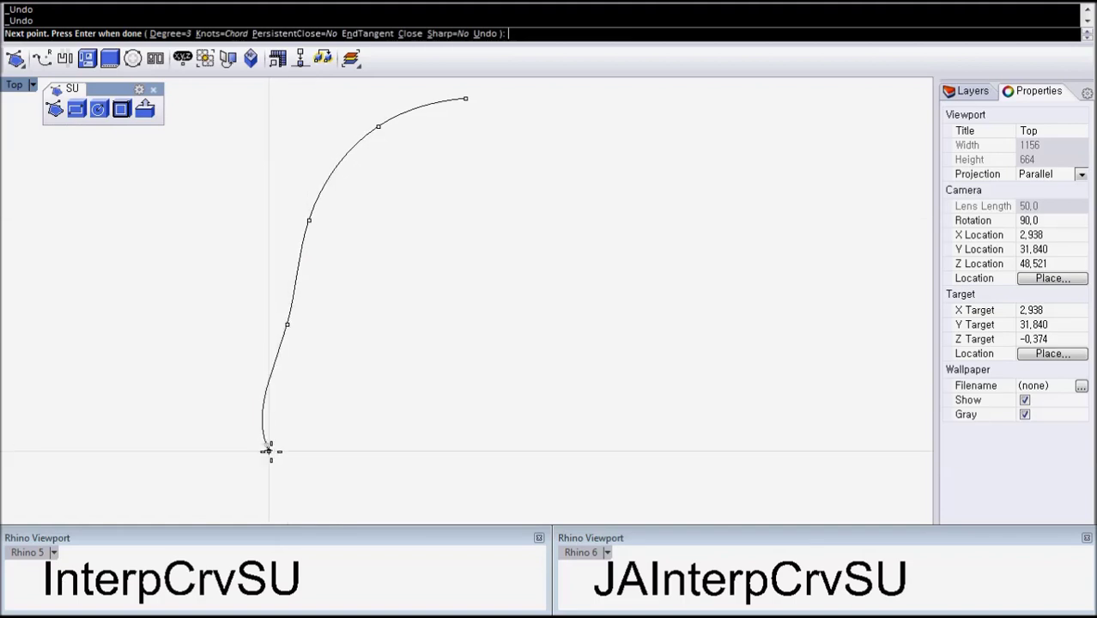
{"action": "left_click", "coordinate": [293, 460]}
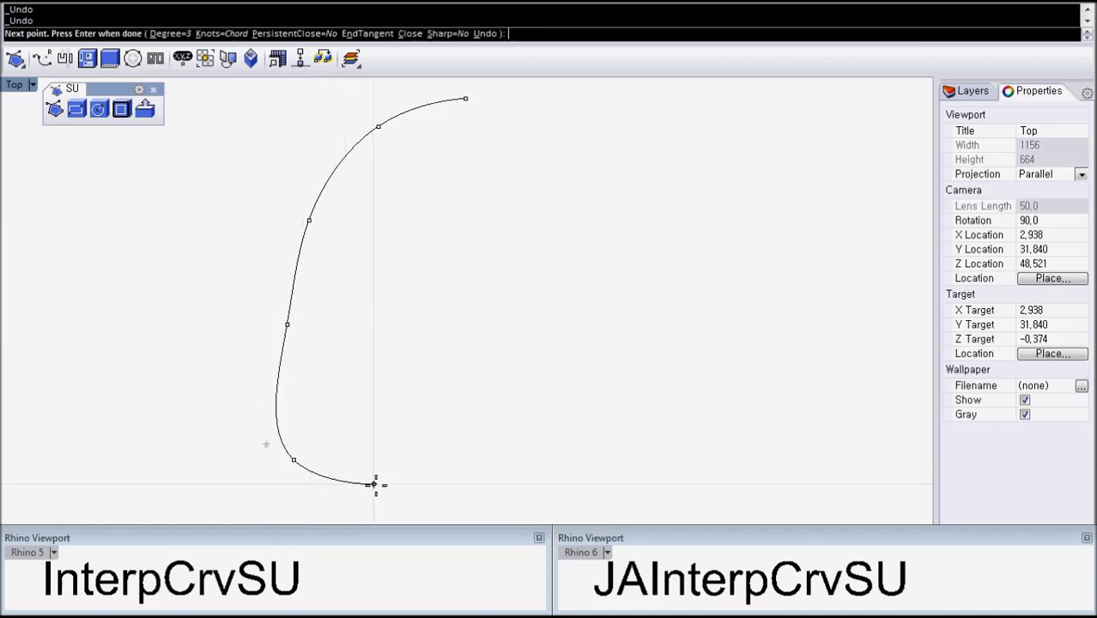
{"action": "left_click", "coordinate": [378, 486]}
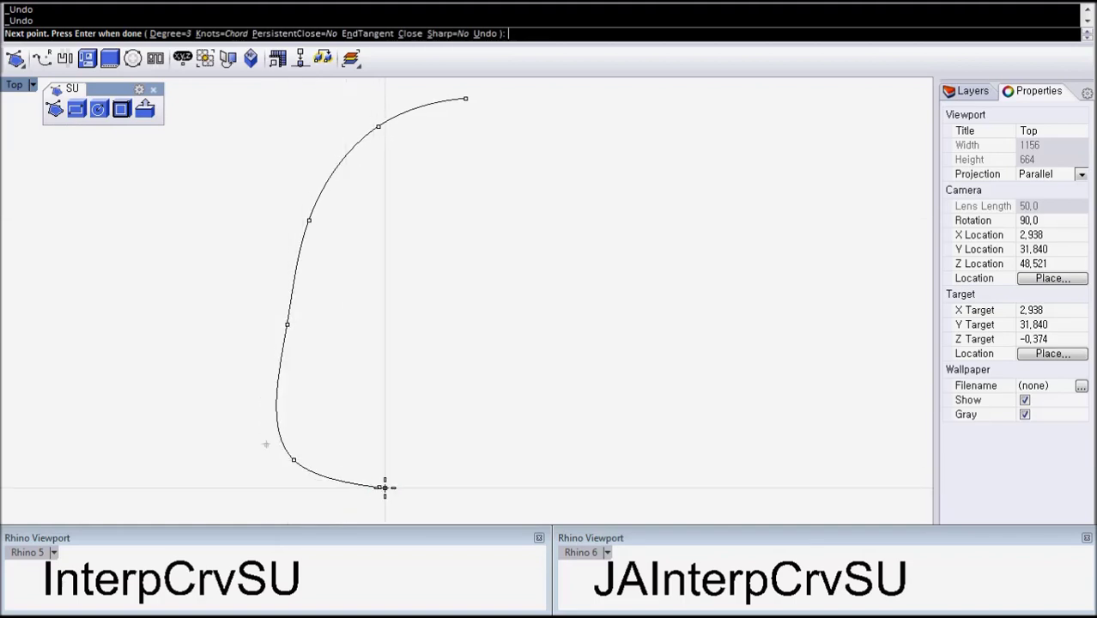
{"action": "left_click", "coordinate": [503, 500]}
{"action": "left_click", "coordinate": [566, 494]}
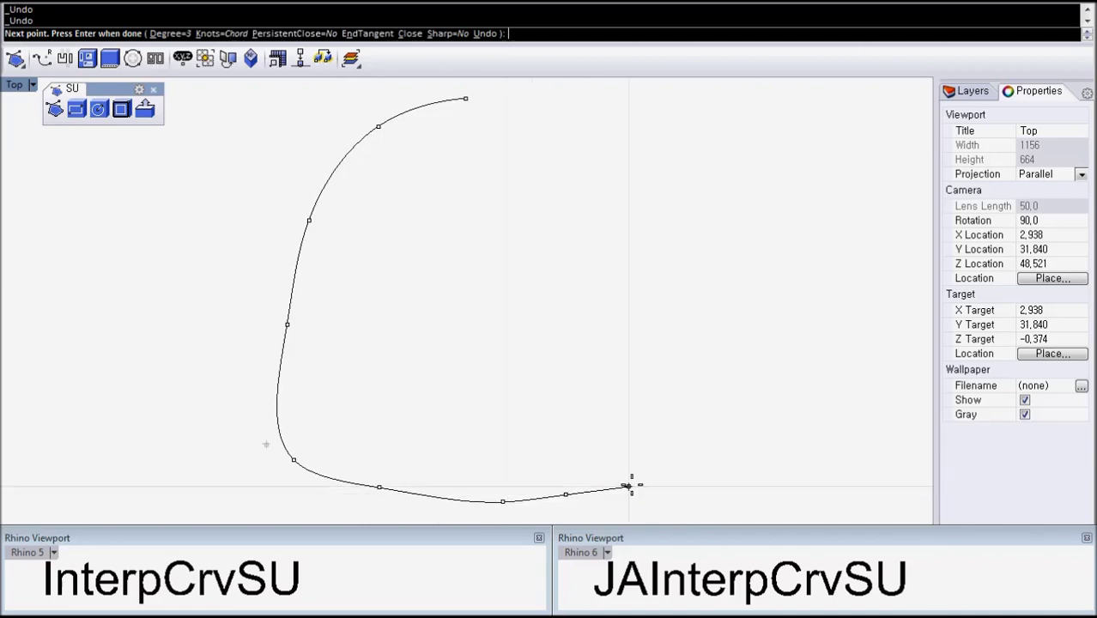
{"action": "left_click", "coordinate": [693, 448]}
{"action": "left_click", "coordinate": [691, 305]}
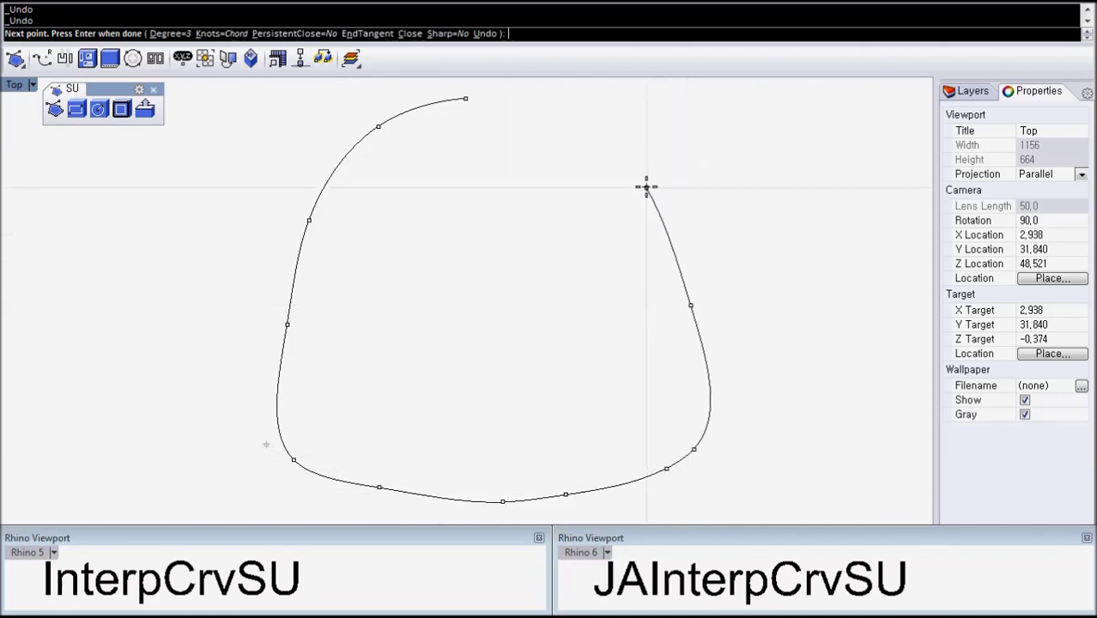
{"action": "left_click", "coordinate": [646, 187]}
{"action": "left_click", "coordinate": [564, 111]}
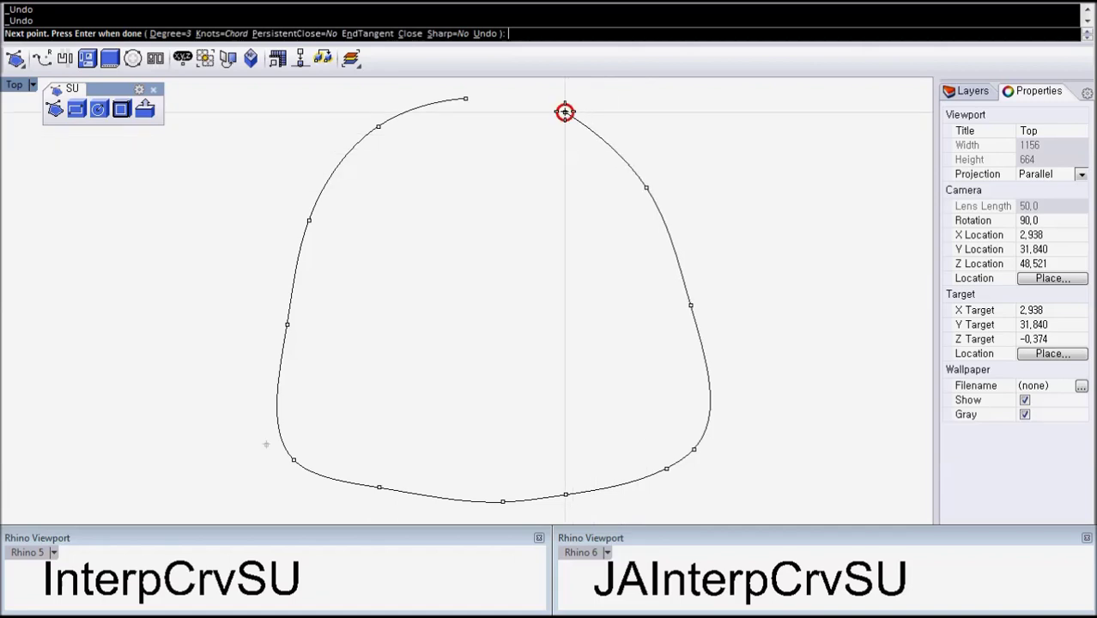
{"action": "left_click", "coordinate": [468, 97]}
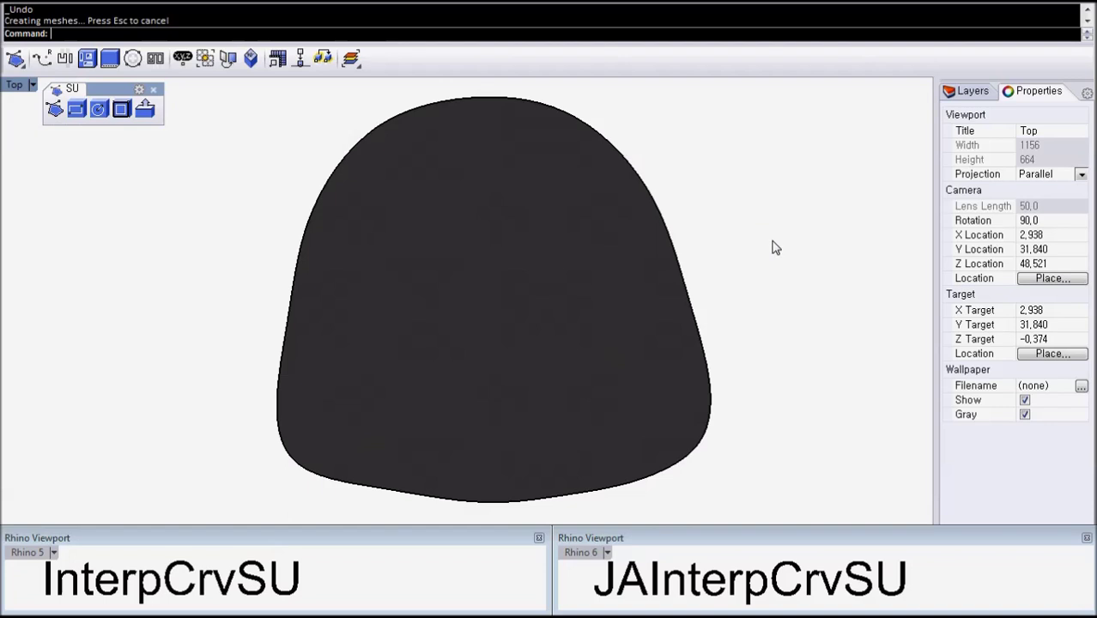
Step: Draw a closed rounded inner shape on the black surface with InterpCrvOnSrfSU, following the body outline at a smaller size
{"action": "right_click", "coordinate": [56, 113]}
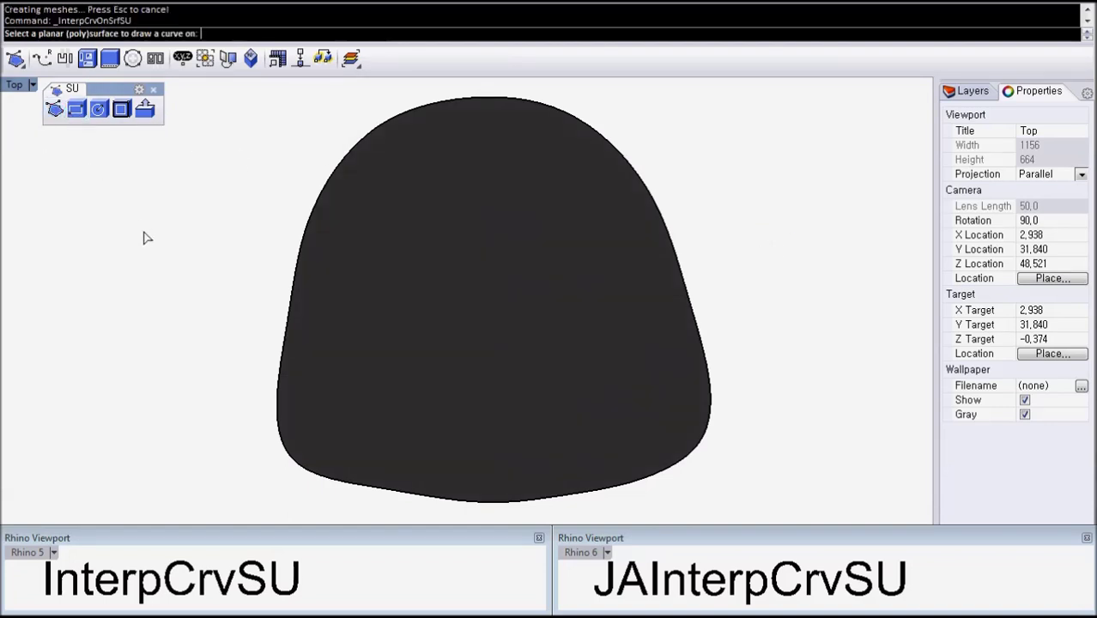
{"action": "left_click", "coordinate": [482, 233]}
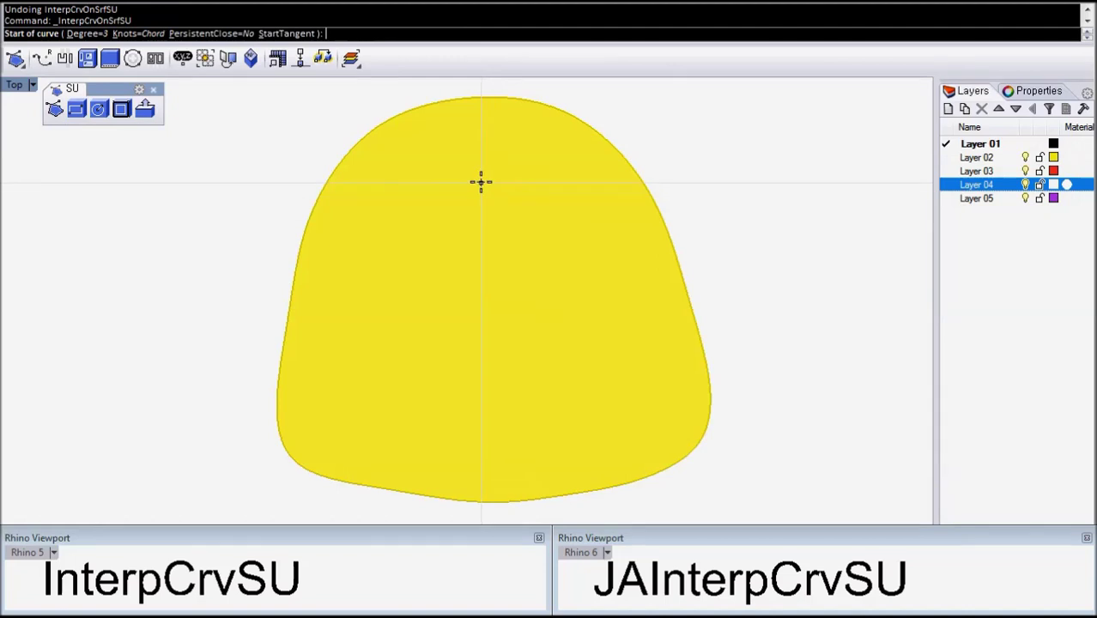
{"action": "left_click", "coordinate": [532, 182]}
{"action": "left_click", "coordinate": [464, 177]}
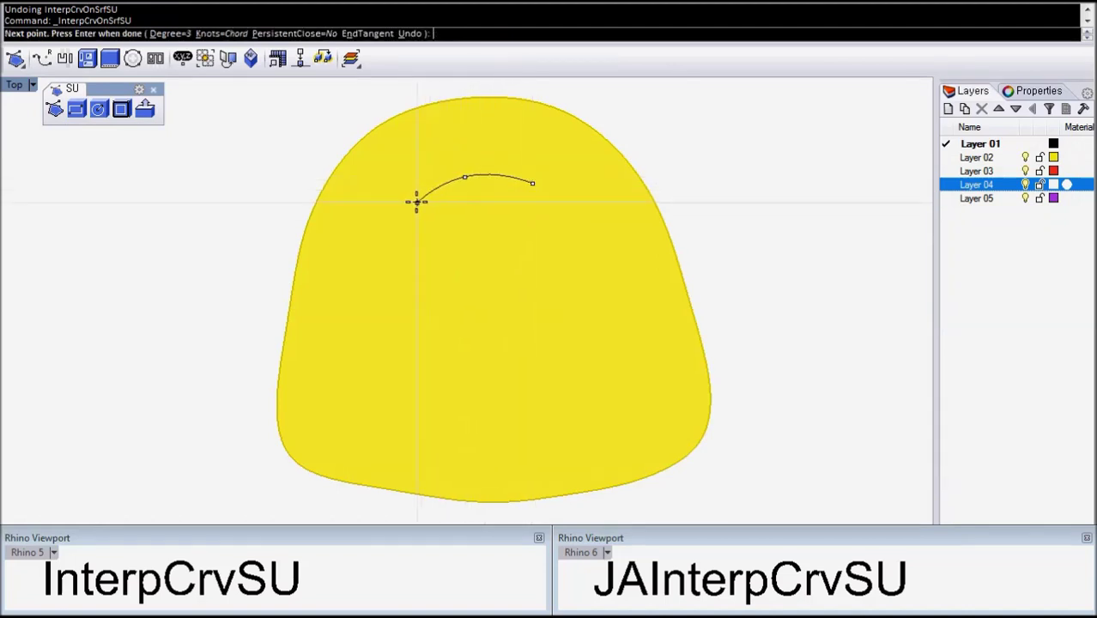
{"action": "left_click", "coordinate": [408, 205]}
{"action": "left_click", "coordinate": [365, 251]}
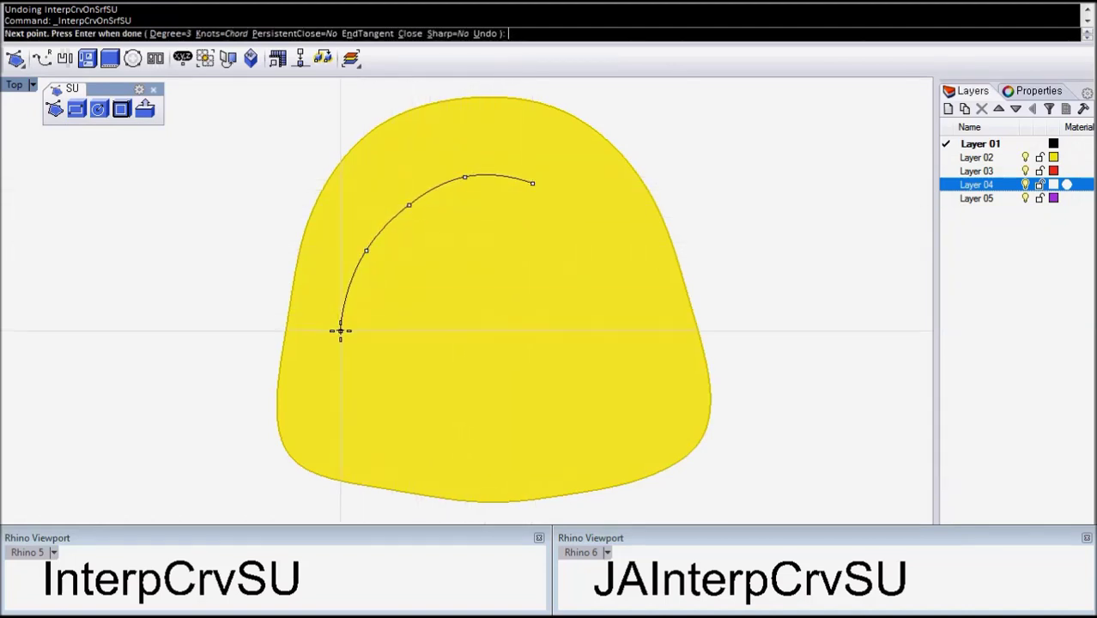
{"action": "left_click", "coordinate": [338, 335]}
{"action": "left_click", "coordinate": [345, 396]}
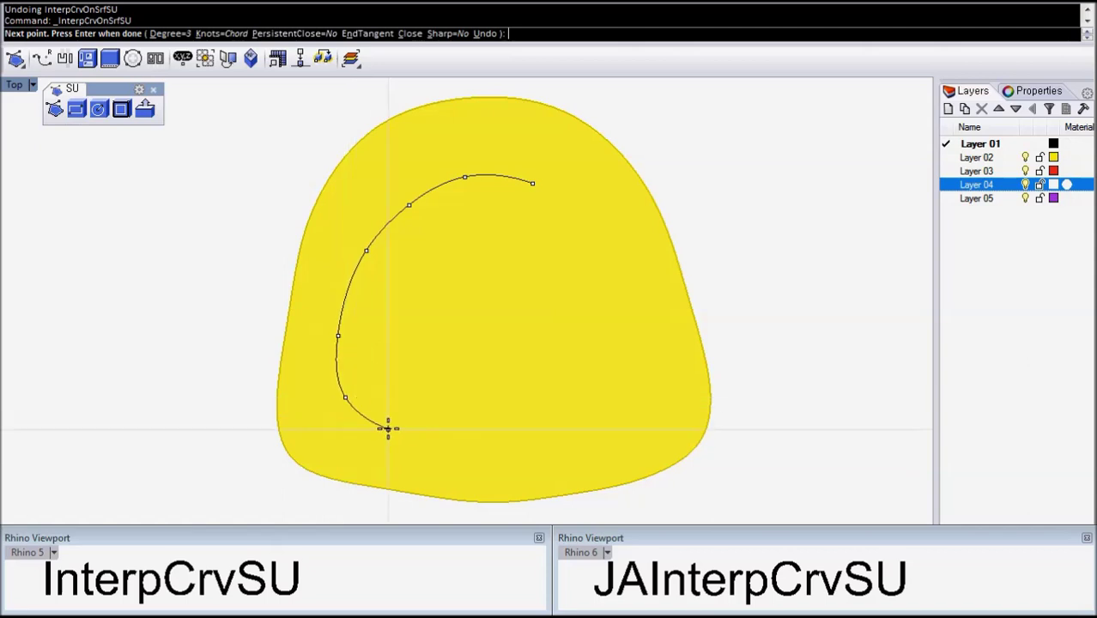
{"action": "left_click", "coordinate": [388, 429]}
{"action": "left_click", "coordinate": [535, 443]}
{"action": "left_click", "coordinate": [617, 419]}
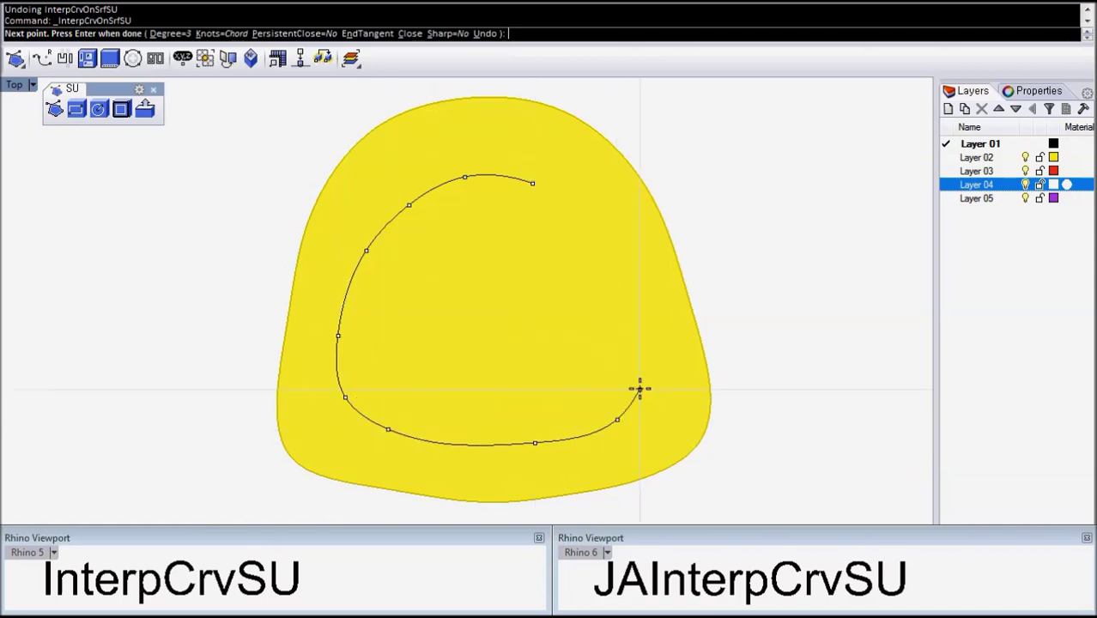
{"action": "left_click", "coordinate": [641, 385]}
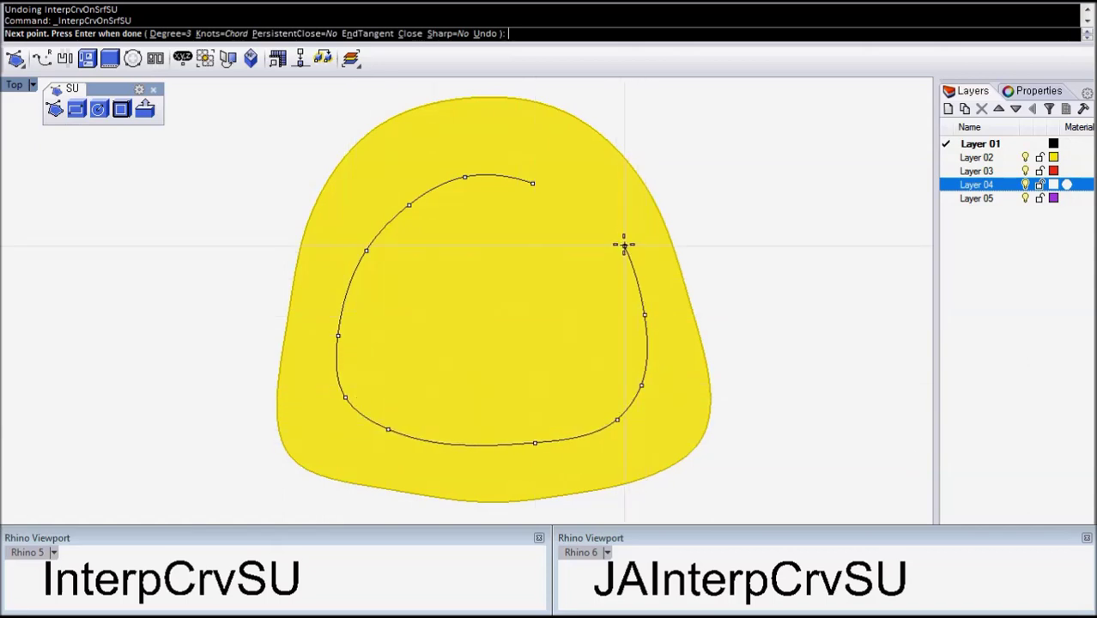
{"action": "left_click", "coordinate": [539, 180]}
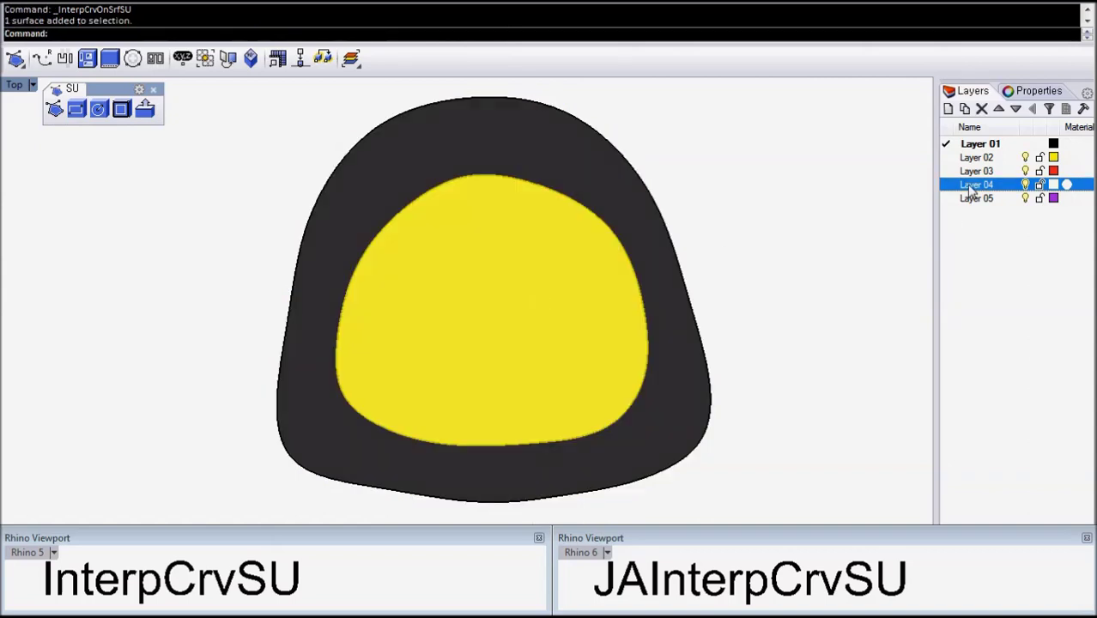
Step: Move the newly split inner surface to Layer 04
{"action": "right_click", "coordinate": [972, 190]}
{"action": "left_click", "coordinate": [978, 468]}
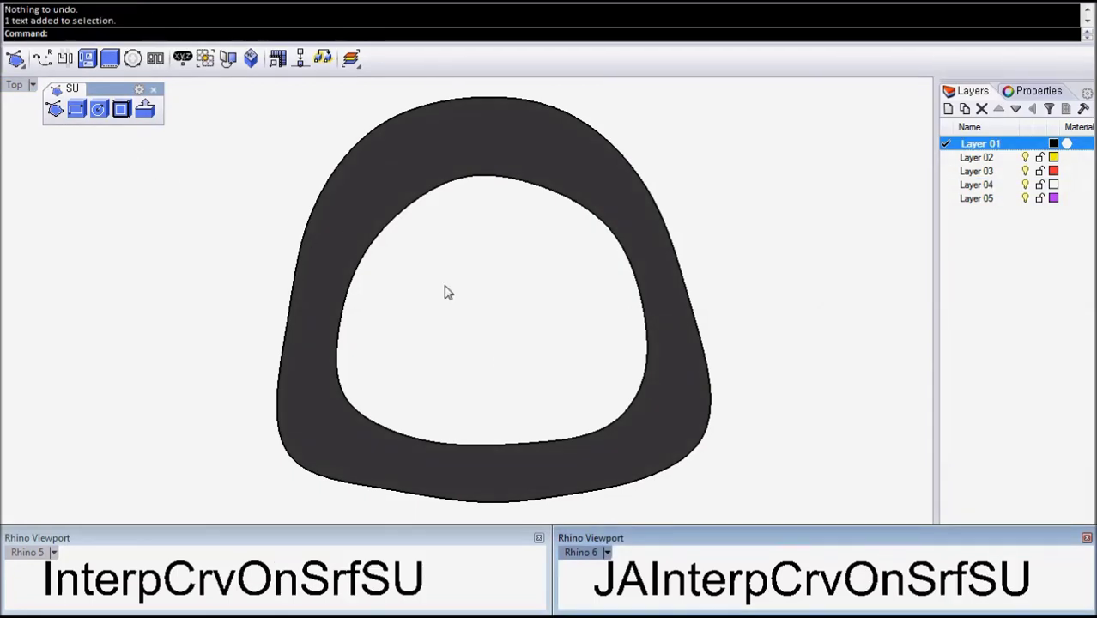
Step: Draw a closed, wide beak-like shape with a raised middle and rounded ends at the centre of the white inner surface, using InterpCrvOnSrfSU
{"action": "left_click", "coordinate": [446, 291]}
{"action": "left_click", "coordinate": [53, 111]}
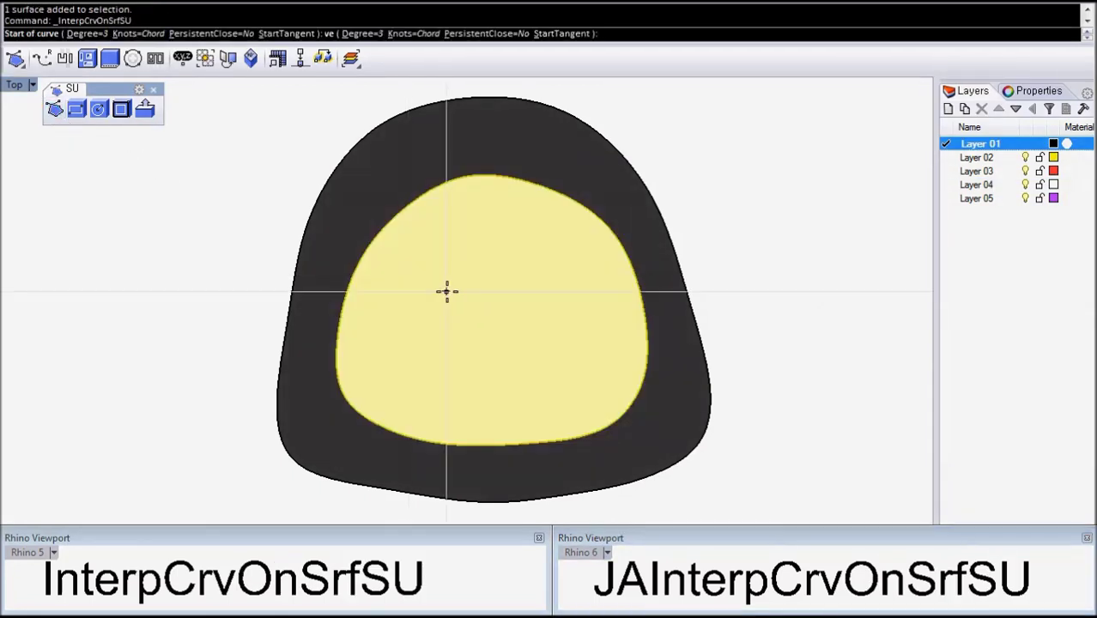
{"action": "left_click", "coordinate": [512, 324]}
{"action": "left_click", "coordinate": [490, 322]}
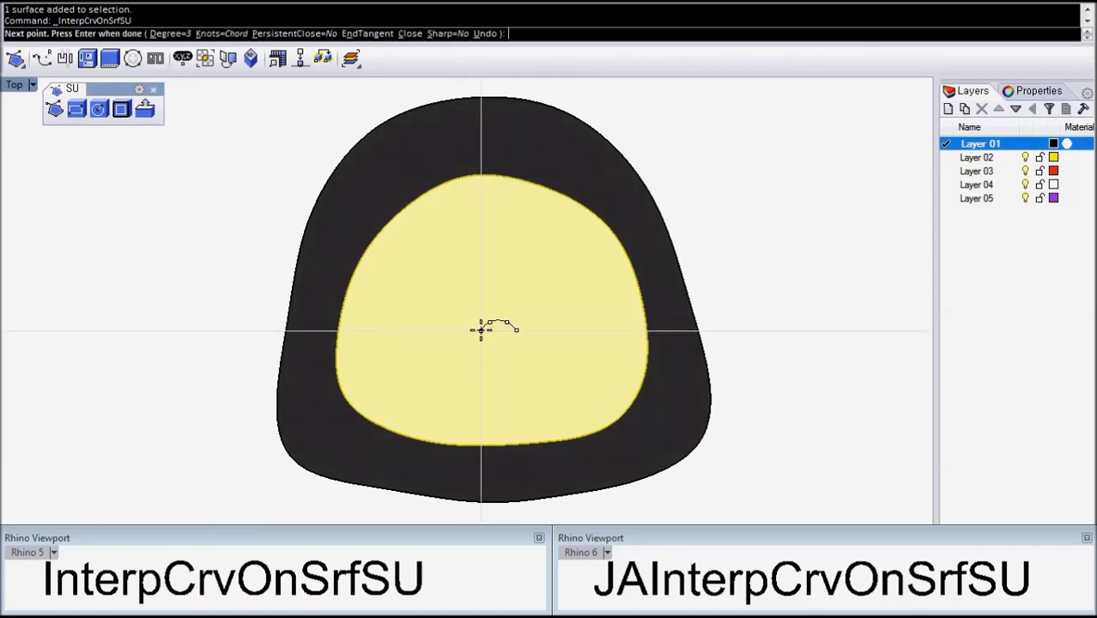
{"action": "left_click", "coordinate": [480, 331]}
{"action": "left_click", "coordinate": [467, 339]}
{"action": "left_click", "coordinate": [453, 341]}
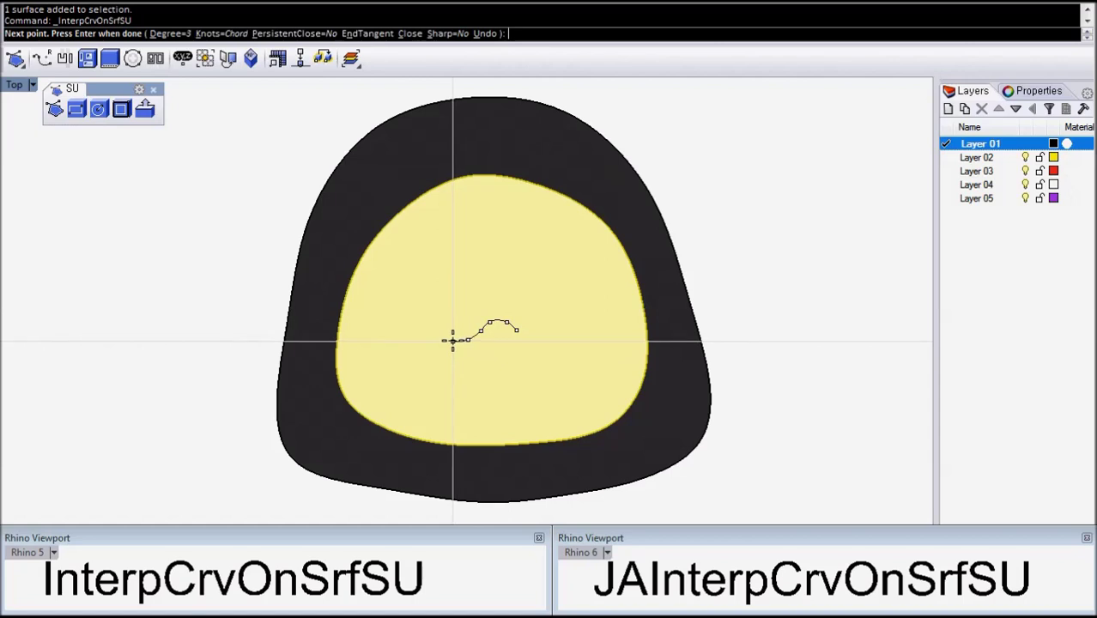
{"action": "left_click", "coordinate": [443, 340]}
{"action": "left_click", "coordinate": [431, 340]}
{"action": "left_click", "coordinate": [421, 346]}
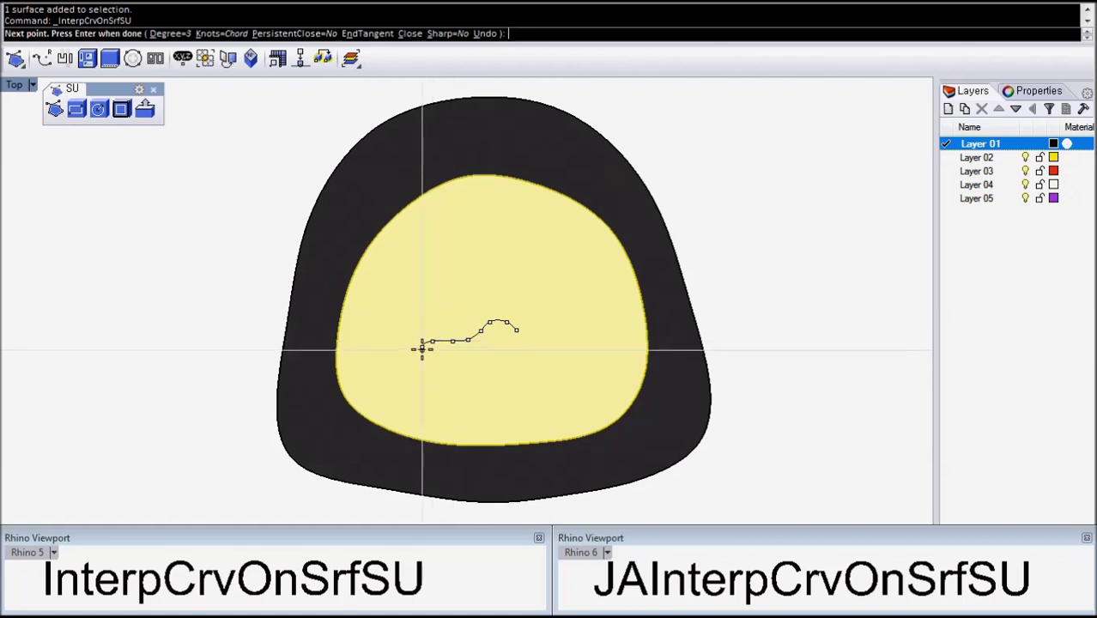
{"action": "left_click", "coordinate": [432, 362]}
{"action": "left_click", "coordinate": [458, 362]}
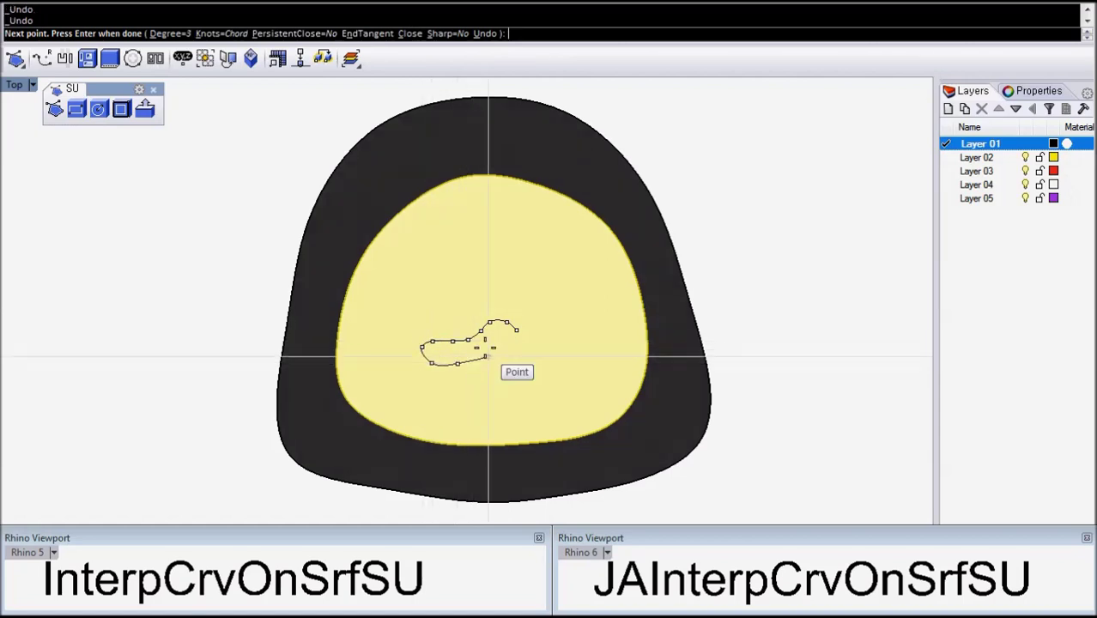
{"action": "left_click", "coordinate": [515, 357]}
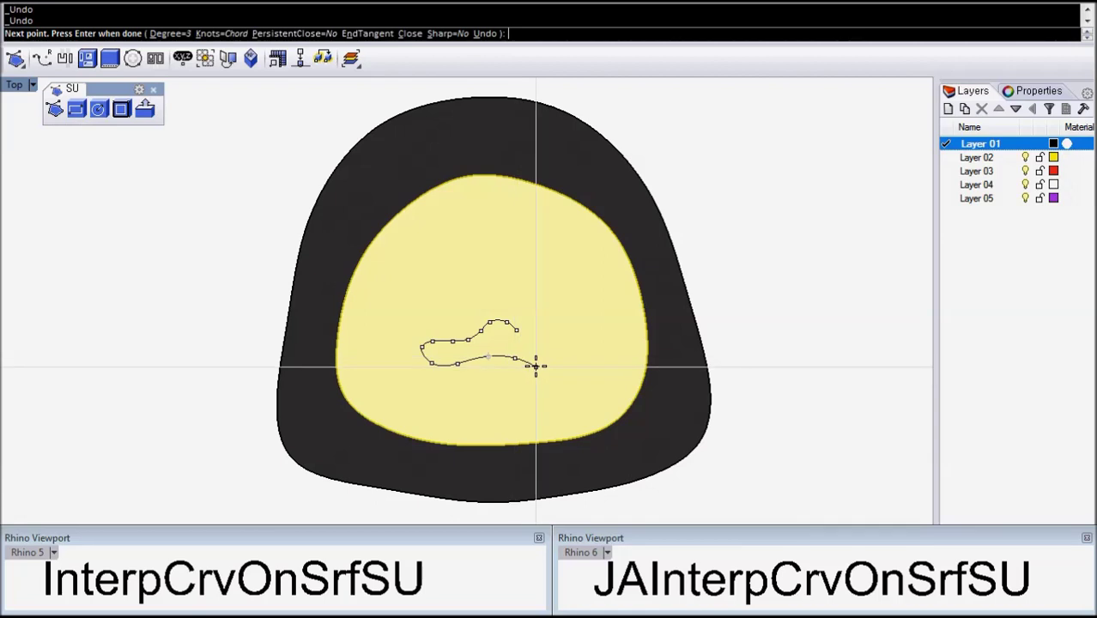
{"action": "left_click", "coordinate": [539, 366]}
{"action": "left_click", "coordinate": [553, 364]}
{"action": "left_click", "coordinate": [568, 354]}
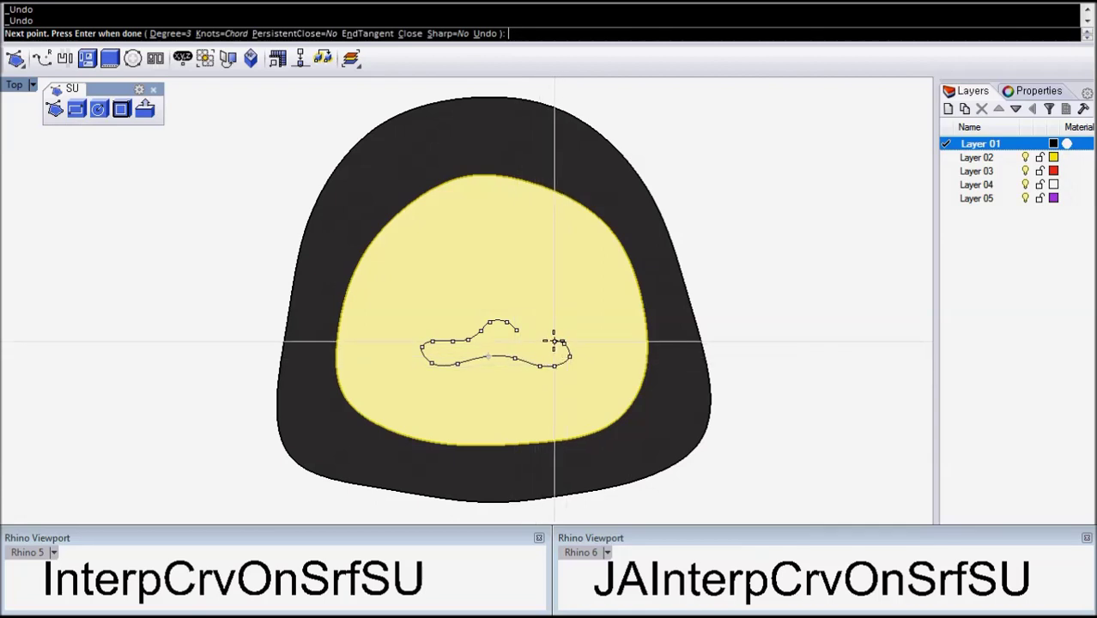
{"action": "left_click", "coordinate": [554, 341]}
{"action": "left_click", "coordinate": [531, 342]}
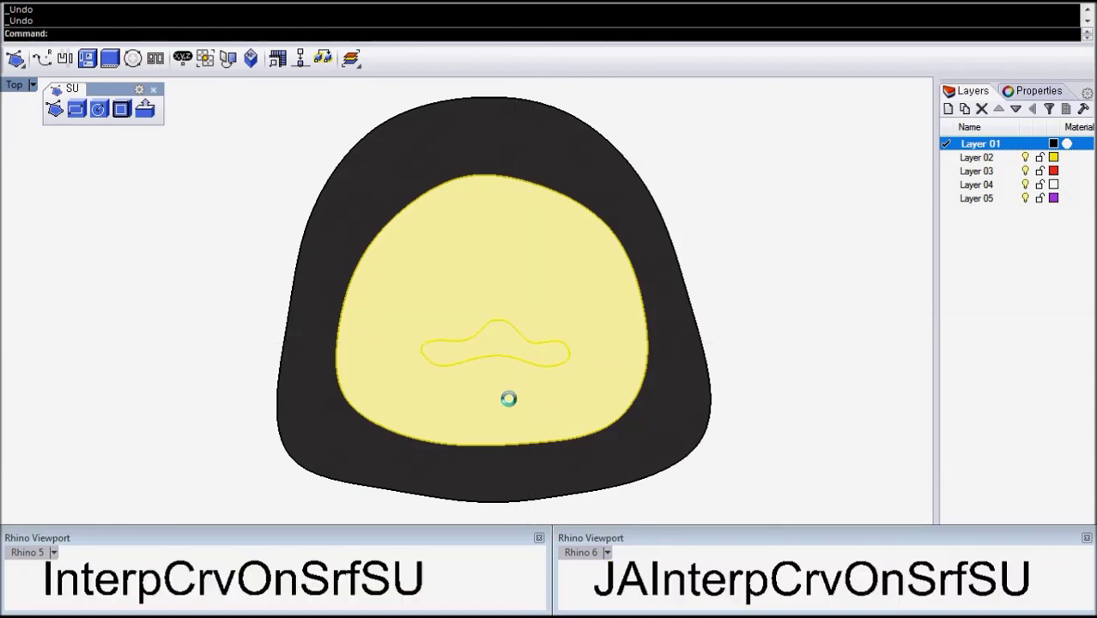
Step: Draw a closed crescent-shaped lower beak hanging below the upper beak on the white inner surface, using InterpCrvOnSrfSU
{"action": "right_click", "coordinate": [502, 399]}
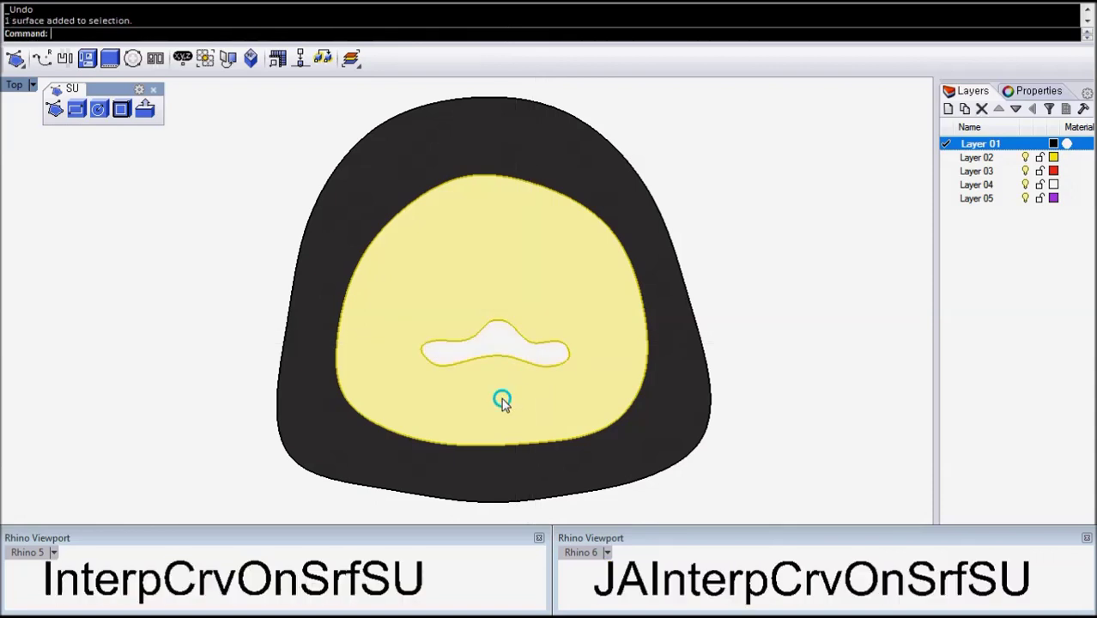
{"action": "left_click", "coordinate": [460, 362]}
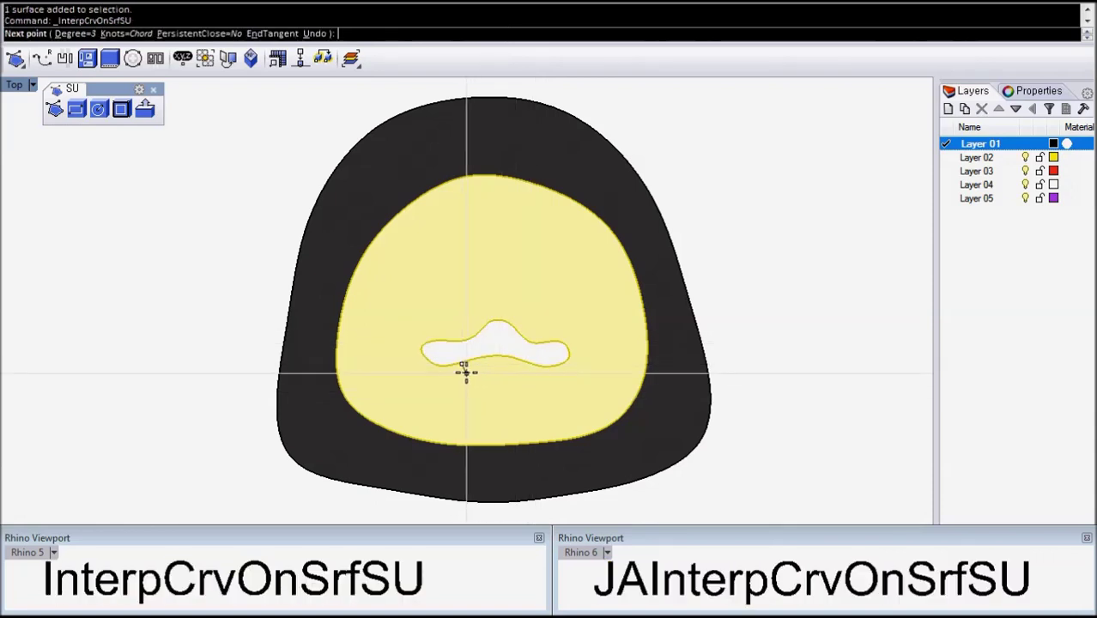
{"action": "left_click", "coordinate": [474, 372]}
{"action": "left_click", "coordinate": [496, 376]}
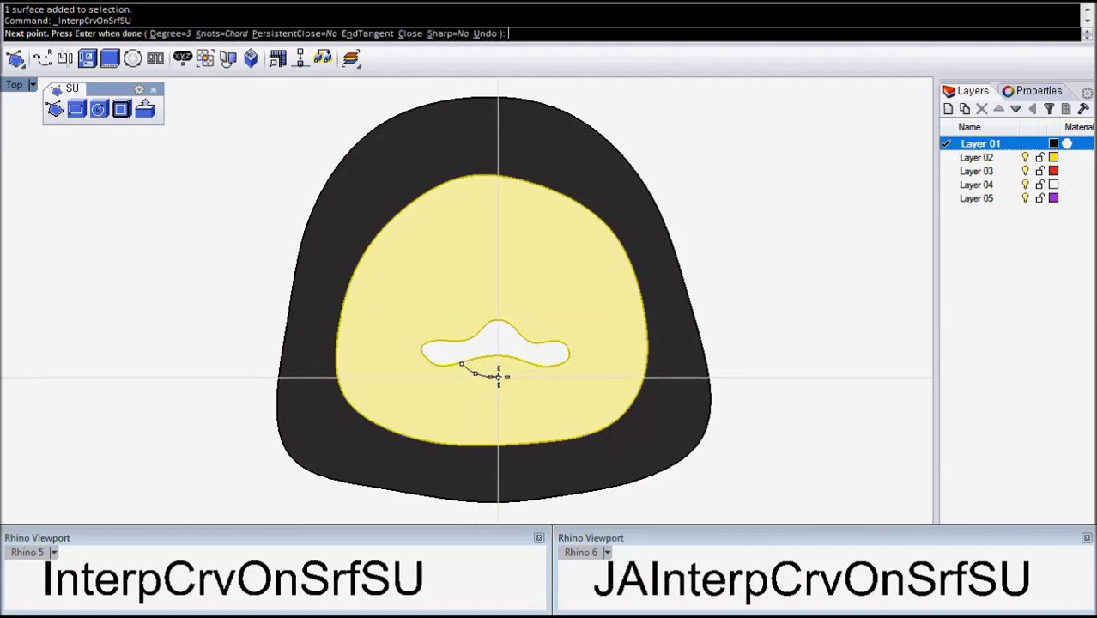
{"action": "left_click", "coordinate": [516, 373]}
{"action": "left_click", "coordinate": [529, 368]}
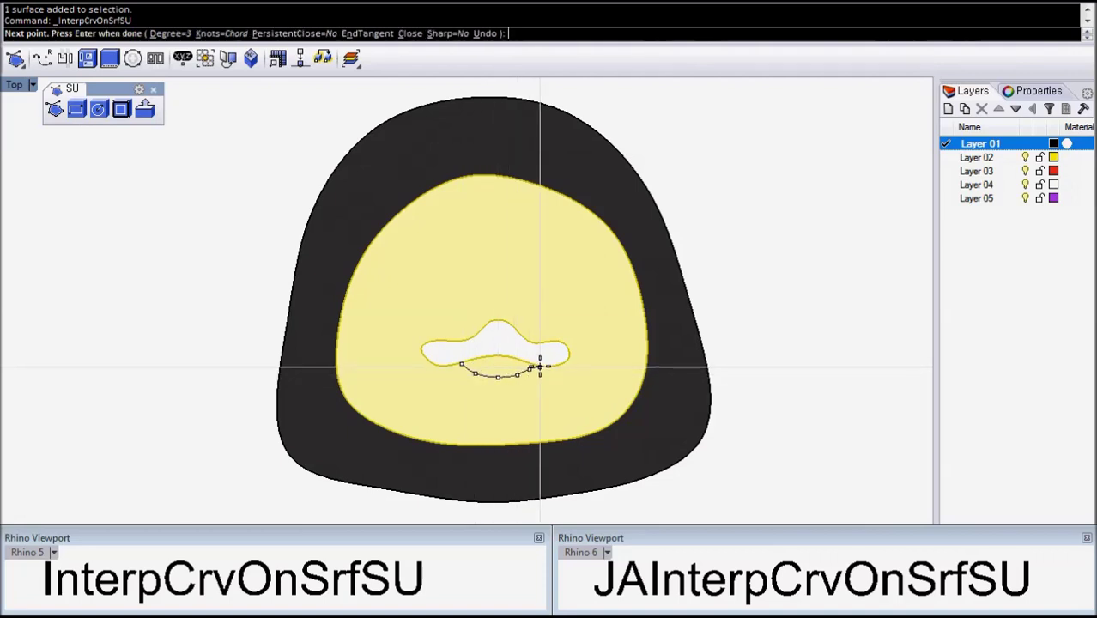
{"action": "left_click", "coordinate": [543, 362]}
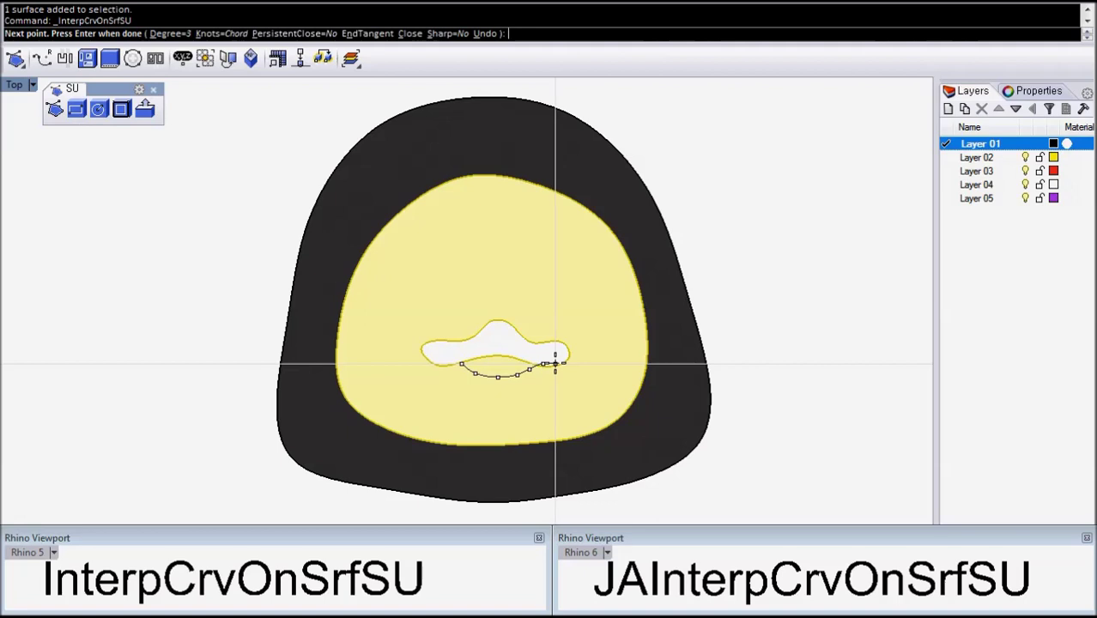
{"action": "left_click", "coordinate": [554, 363]}
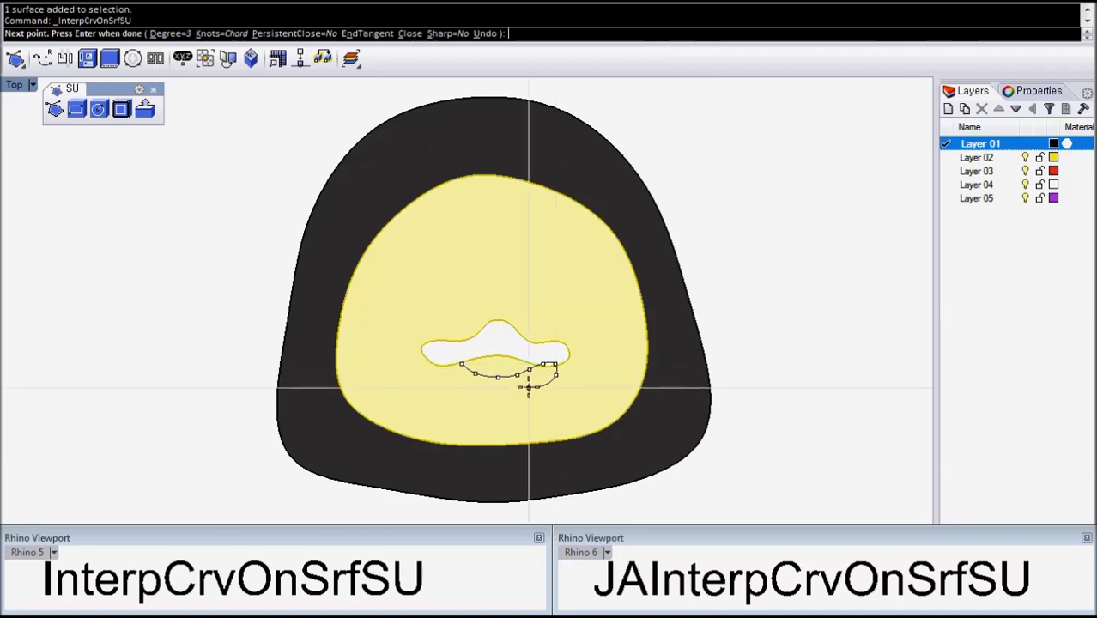
{"action": "key", "text": "ctrl+z"}
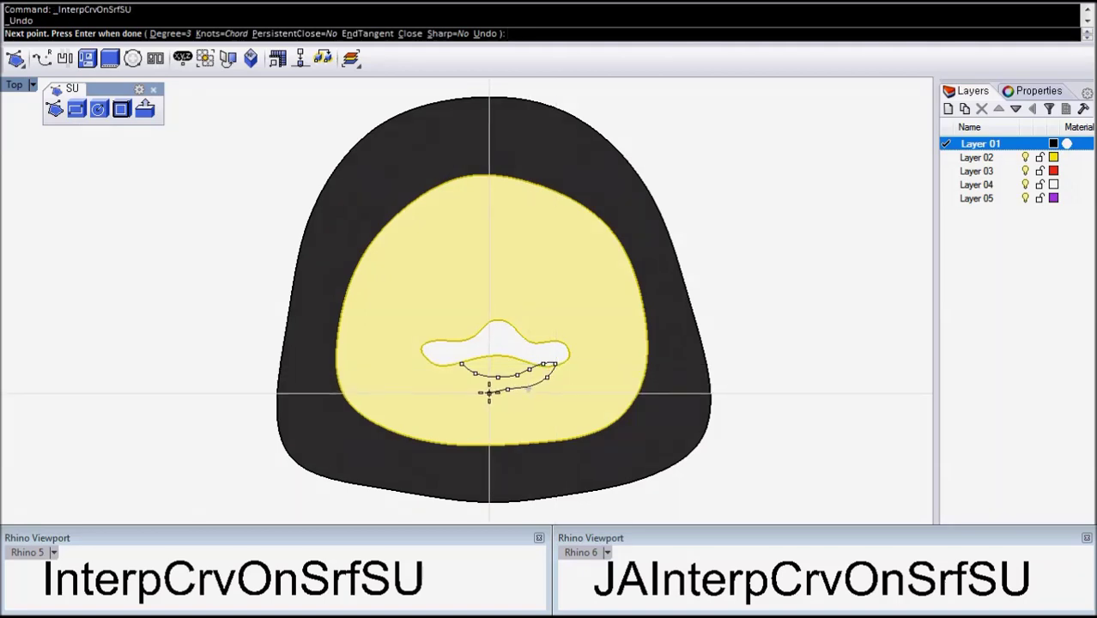
{"action": "key", "text": "ctrl+z"}
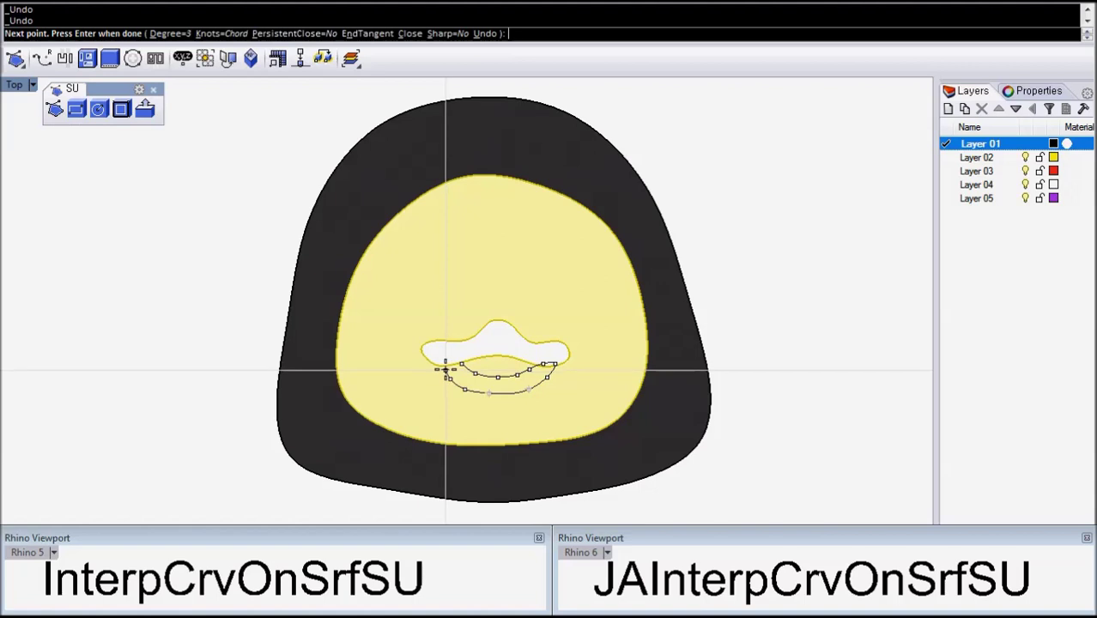
{"action": "left_click", "coordinate": [447, 355]}
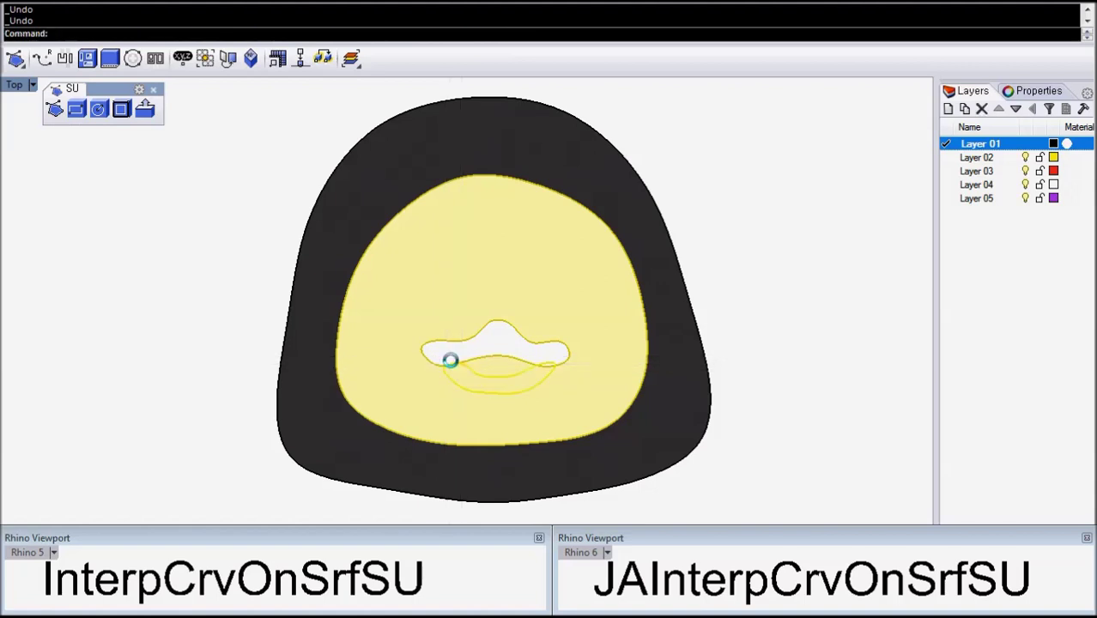
Step: Move the upper and lower beak surfaces to Layer 02
{"action": "left_click", "coordinate": [486, 410]}
{"action": "left_click", "coordinate": [489, 369]}
{"action": "left_click", "coordinate": [488, 382]}
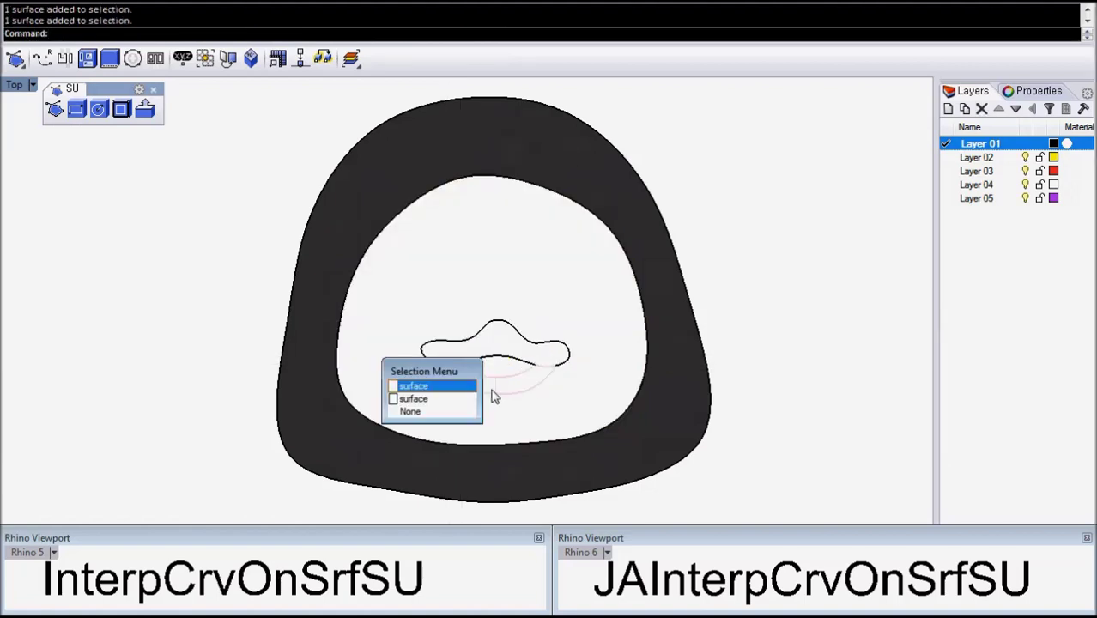
{"action": "left_click", "coordinate": [504, 355]}
{"action": "left_click", "coordinate": [519, 390], "text": "shift"}
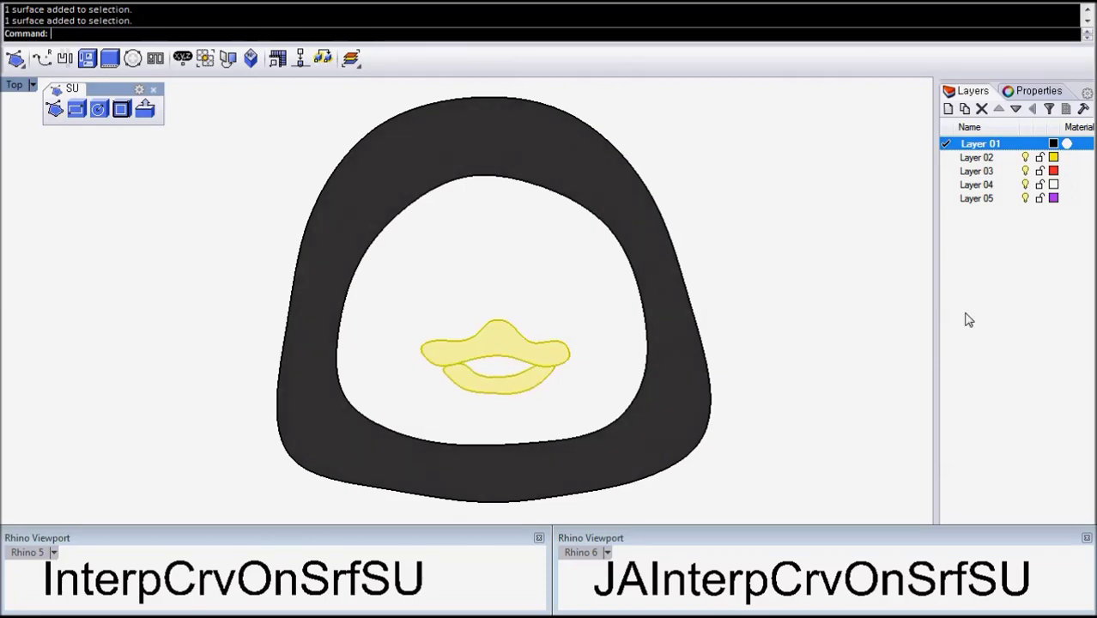
{"action": "right_click", "coordinate": [985, 162]}
{"action": "left_click", "coordinate": [983, 440]}
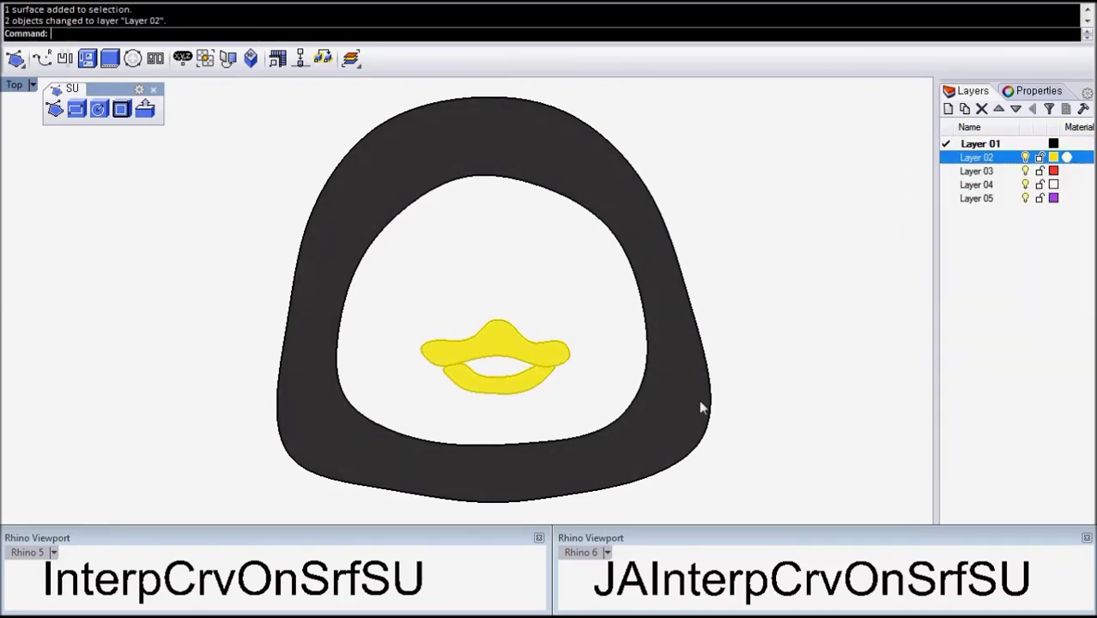
Step: Move the mouth-opening surface between the two beak parts to Layer 01
{"action": "left_click", "coordinate": [542, 377]}
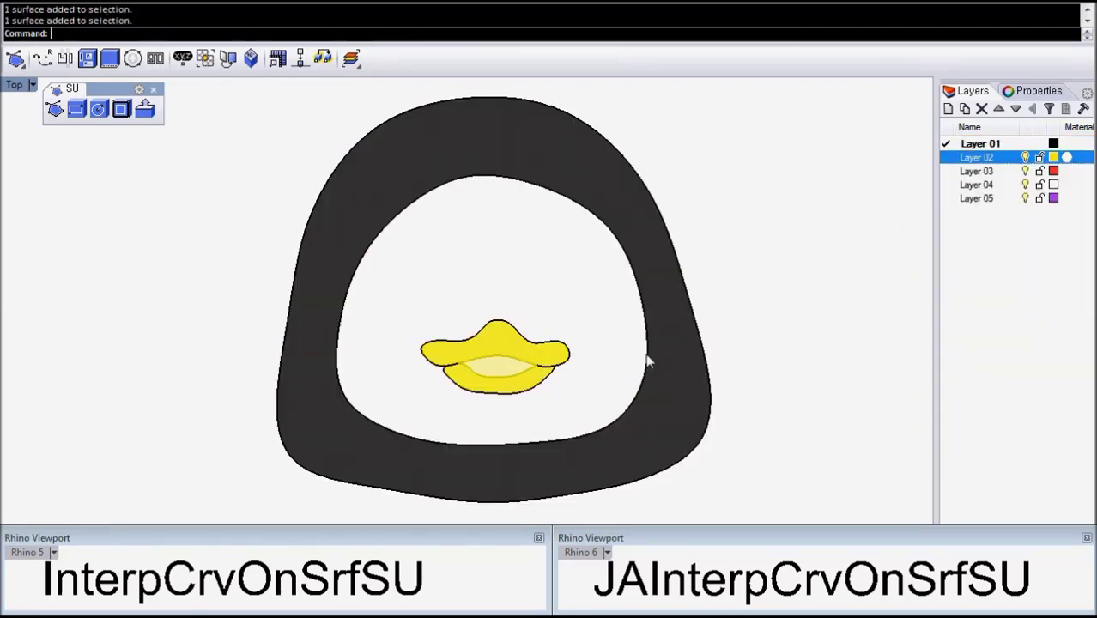
{"action": "right_click", "coordinate": [986, 162]}
{"action": "right_click", "coordinate": [982, 144]}
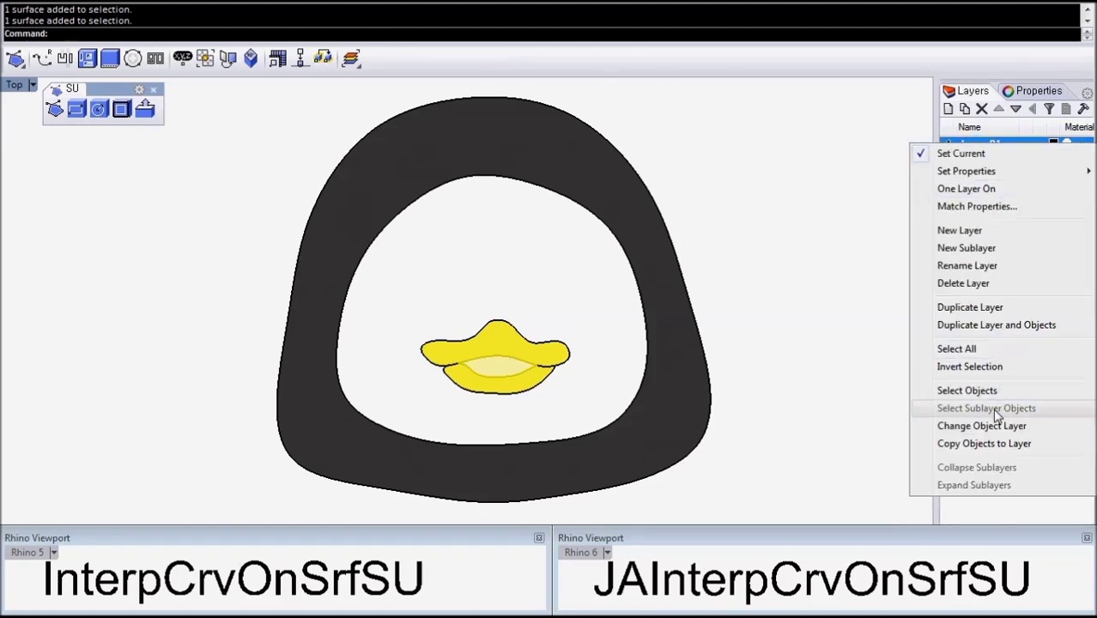
{"action": "left_click", "coordinate": [986, 426]}
{"action": "left_click", "coordinate": [596, 271]}
{"action": "left_click", "coordinate": [793, 256]}
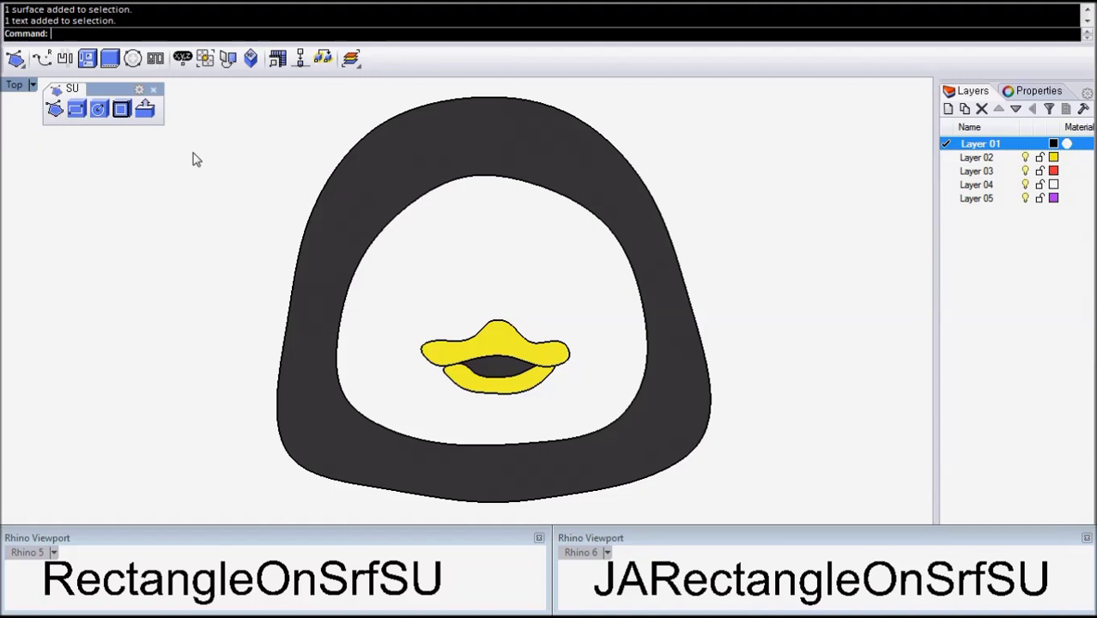
Step: Draw a small upright rectangle as the left nostril on the raised part of the upper beak with RectangleOnSrfSU
{"action": "left_click", "coordinate": [77, 109]}
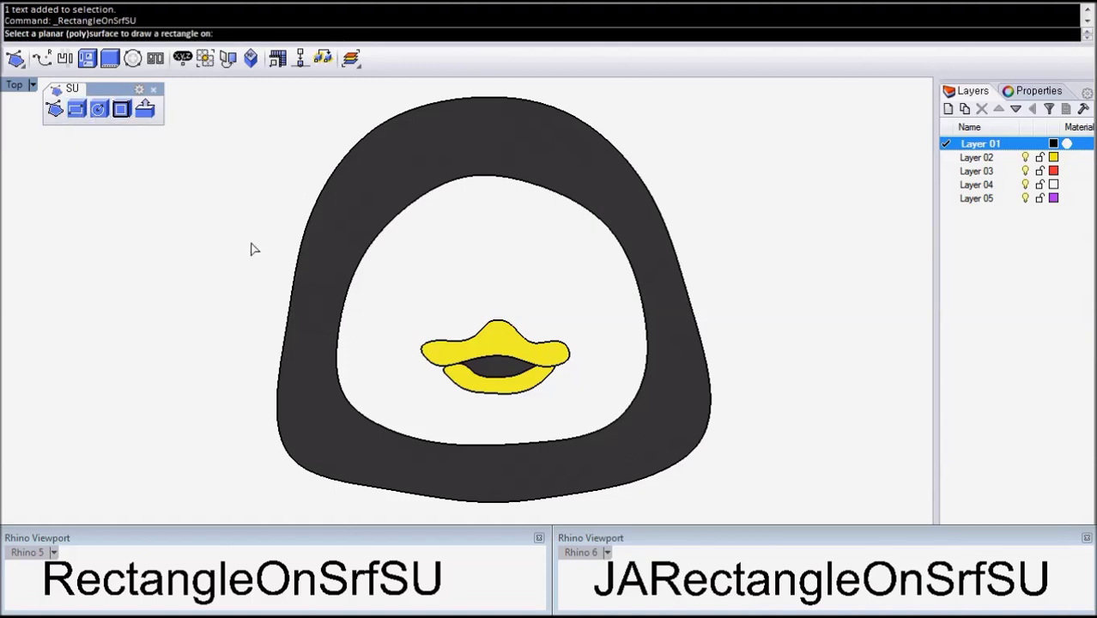
{"action": "left_click", "coordinate": [506, 340]}
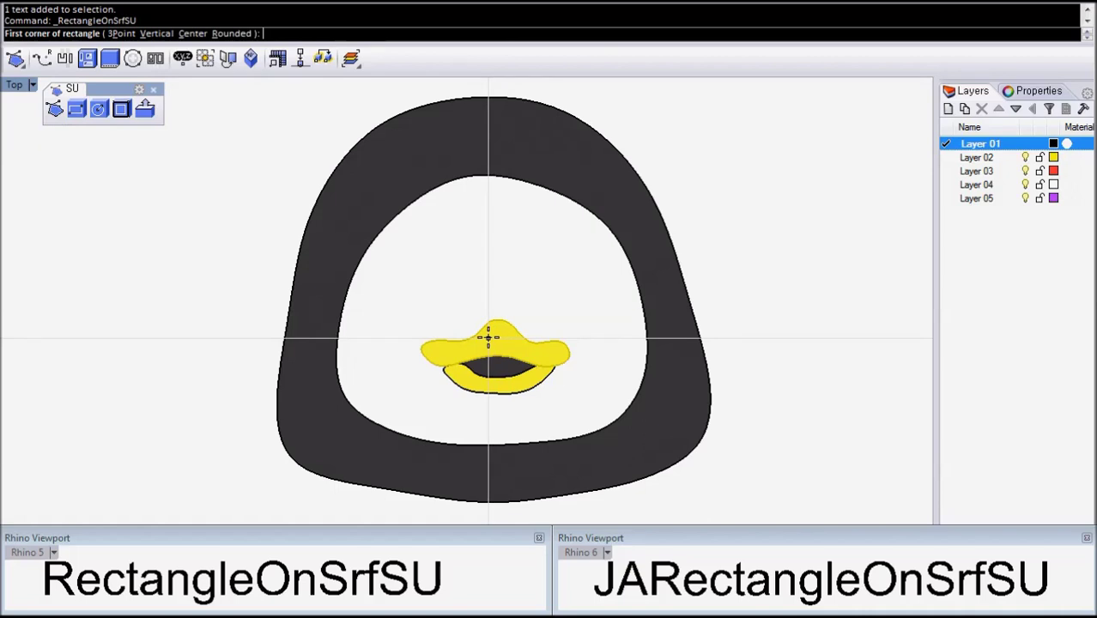
{"action": "scroll", "coordinate": [485, 340], "scroll_direction": "up", "scroll_amount": 5}
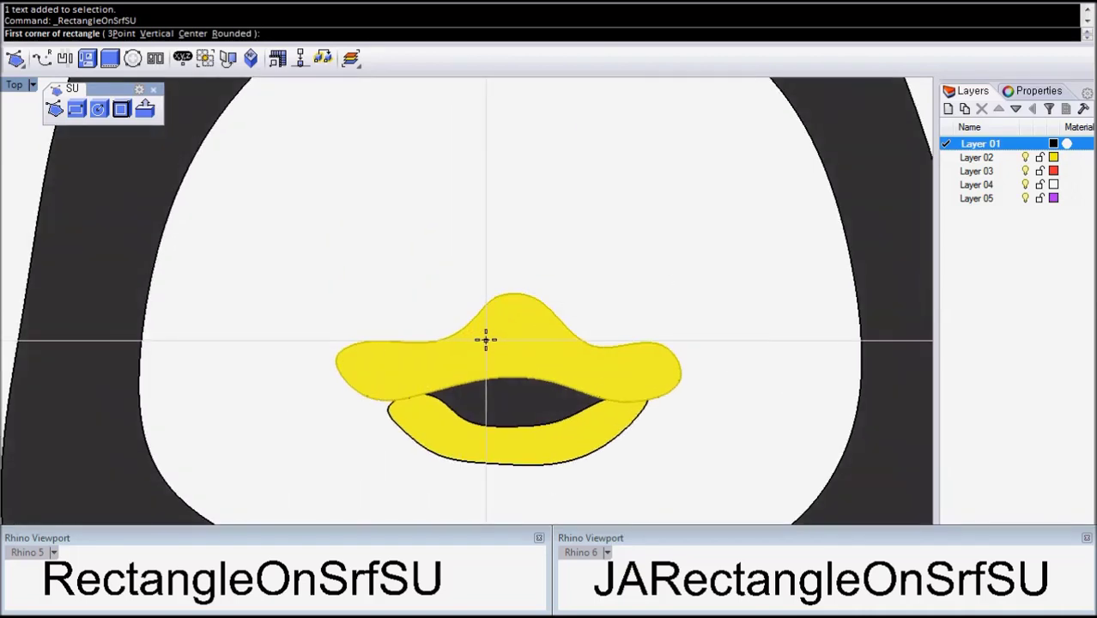
{"action": "left_click", "coordinate": [485, 339]}
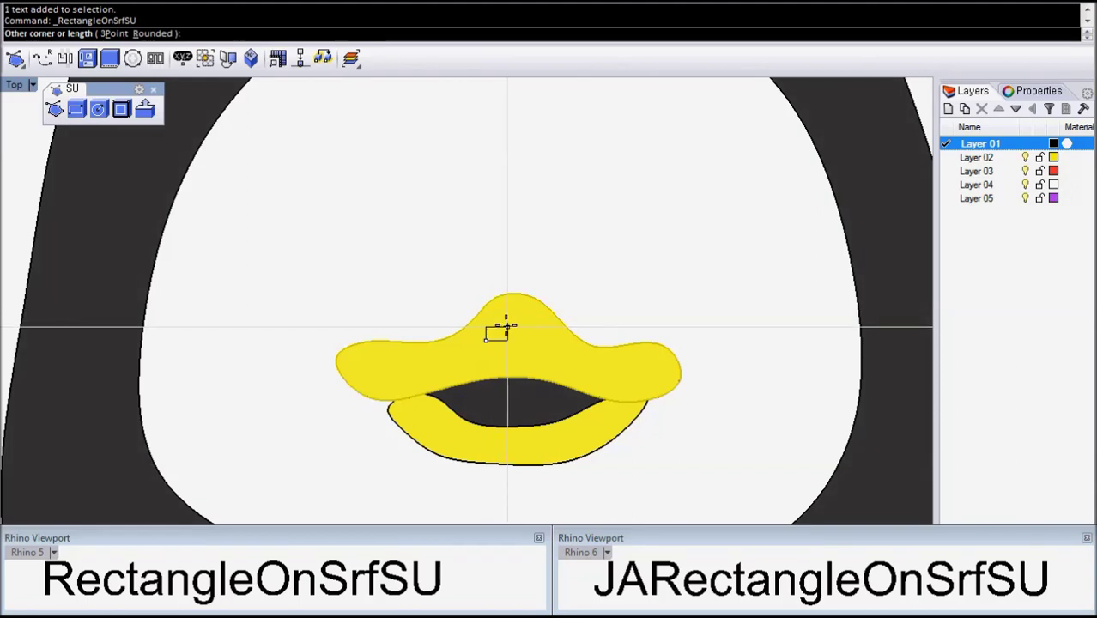
{"action": "left_click", "coordinate": [496, 320]}
Step: Draw a matching small upright rectangle as the right nostril on the upper beak with RectangleOnSrfSU
{"action": "left_click", "coordinate": [540, 343]}
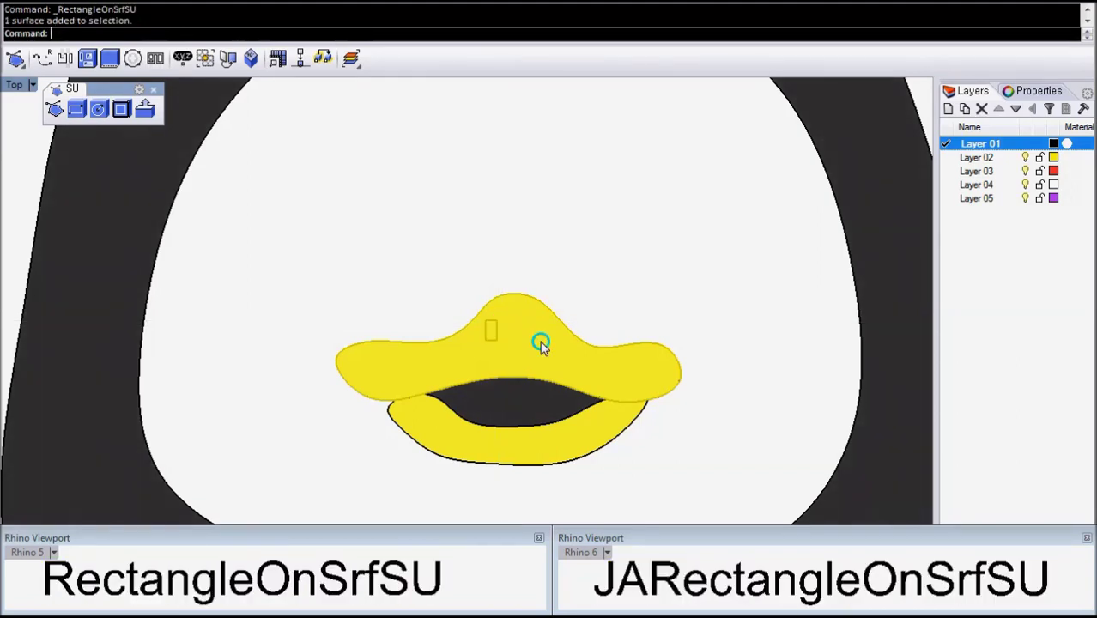
{"action": "key", "text": "Return"}
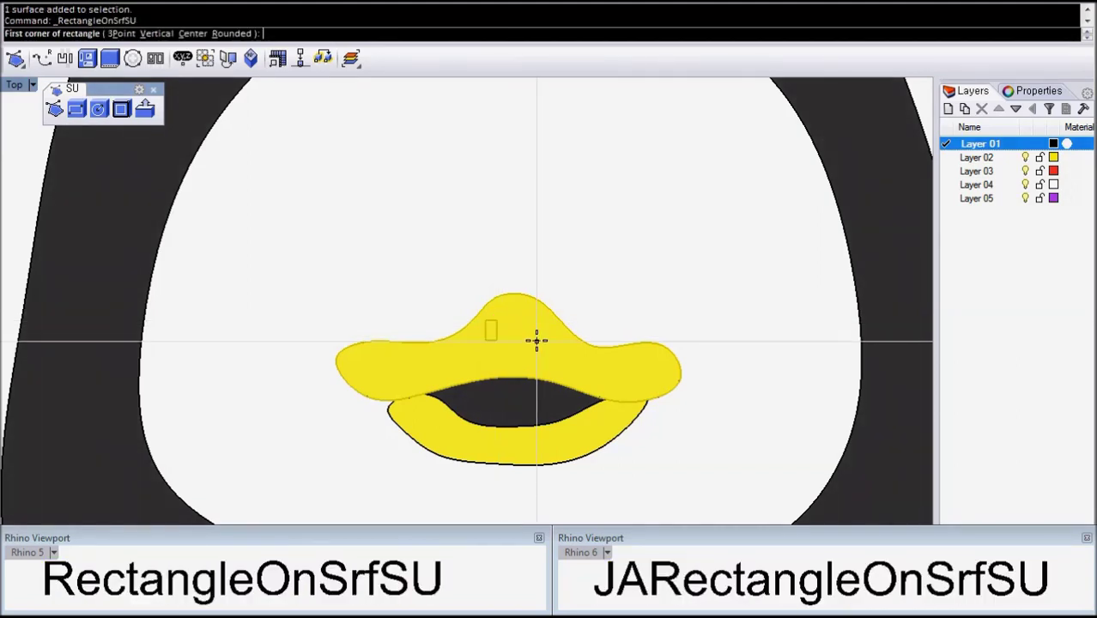
{"action": "left_click", "coordinate": [537, 340]}
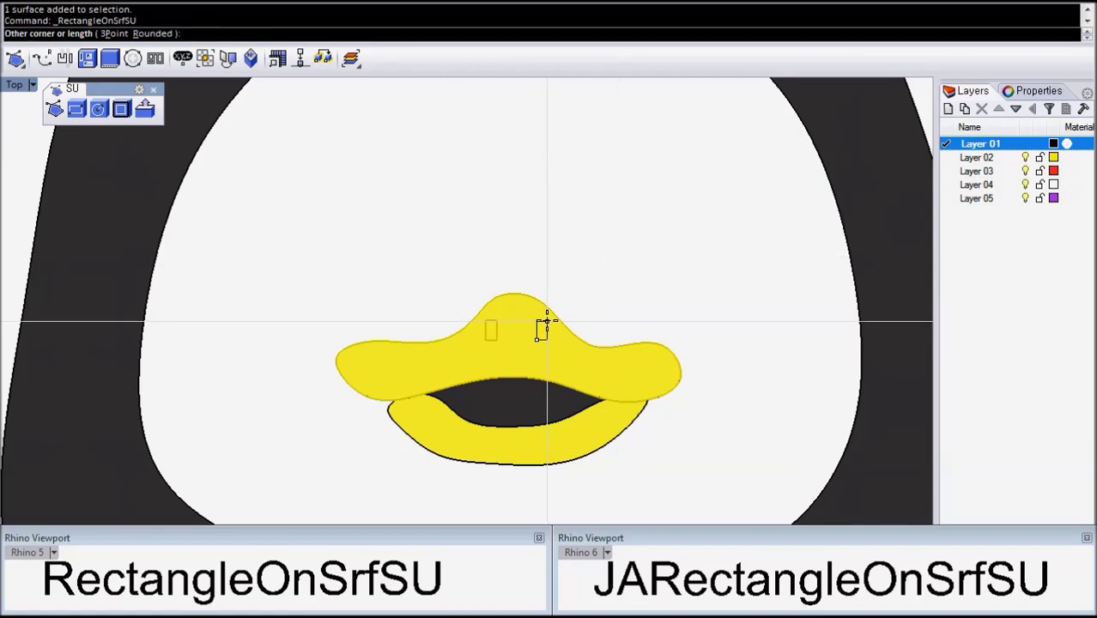
{"action": "left_click", "coordinate": [548, 314]}
Step: Move both rectangular nostril surfaces on the upper beak to Layer 01
{"action": "left_click", "coordinate": [612, 306]}
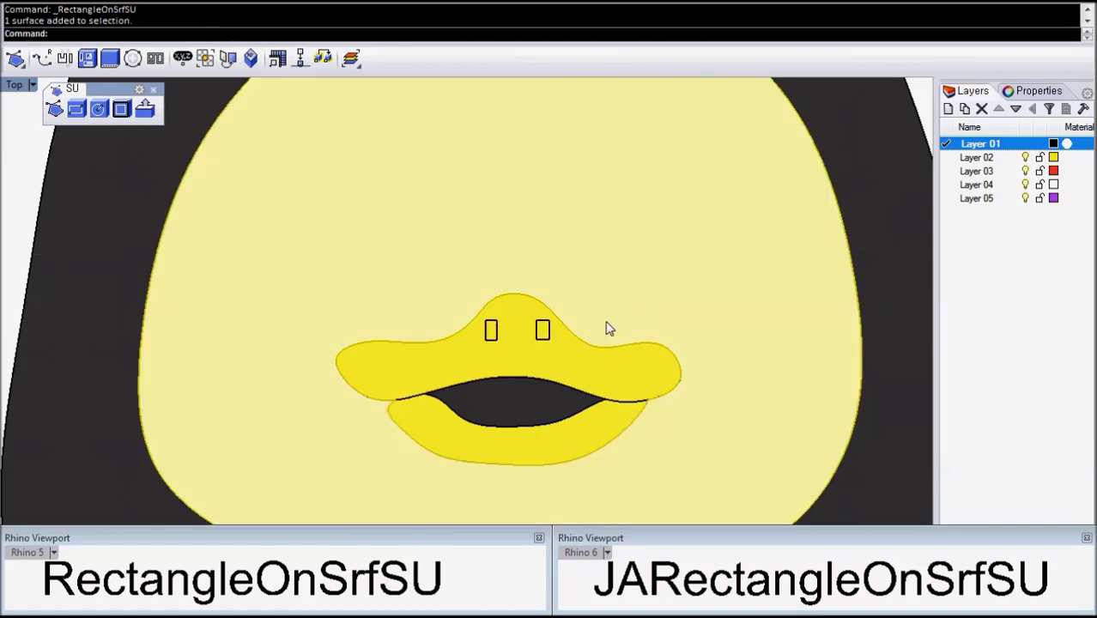
{"action": "scroll", "coordinate": [605, 326], "scroll_direction": "down", "scroll_amount": 5}
{"action": "key", "text": "Escape"}
{"action": "left_click", "coordinate": [694, 311]}
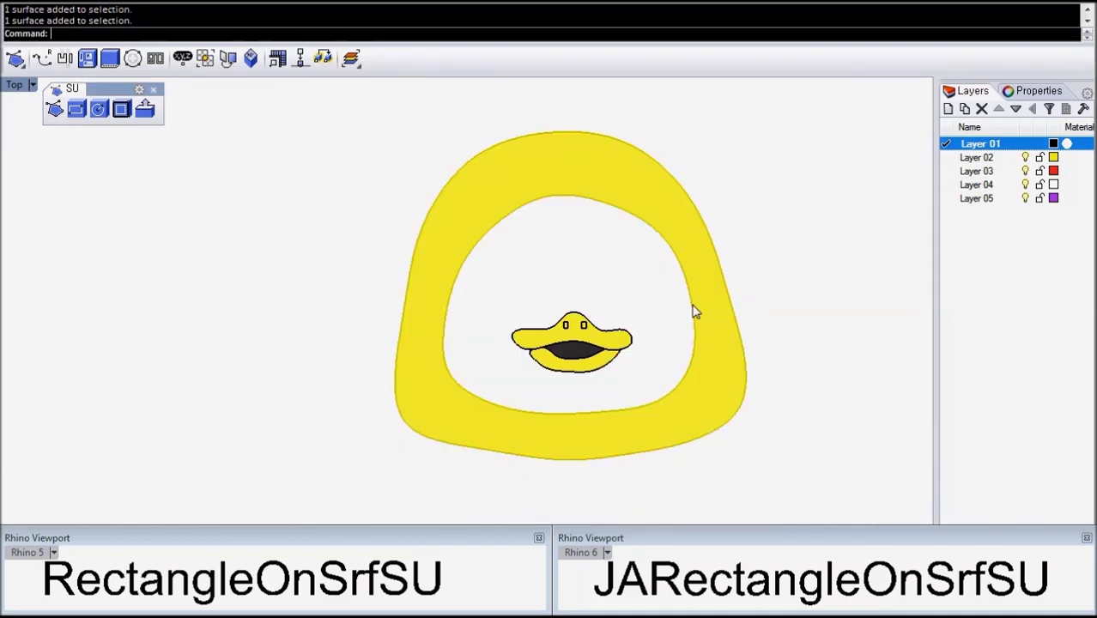
{"action": "scroll", "coordinate": [603, 328], "scroll_direction": "up", "scroll_amount": 5}
{"action": "left_click", "coordinate": [600, 327]}
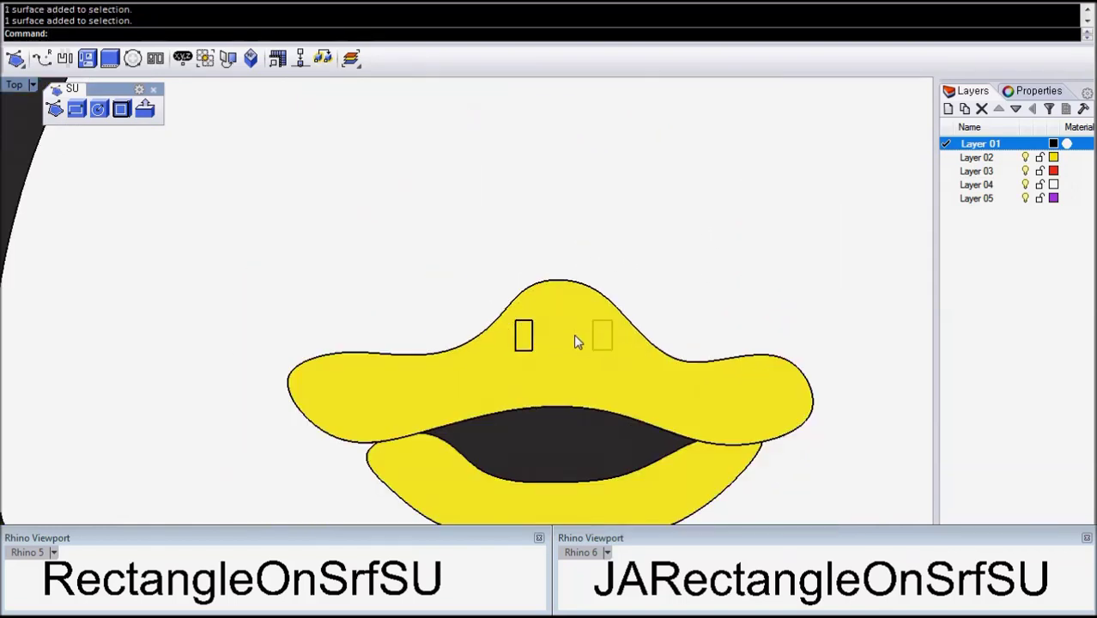
{"action": "right_click", "coordinate": [985, 163]}
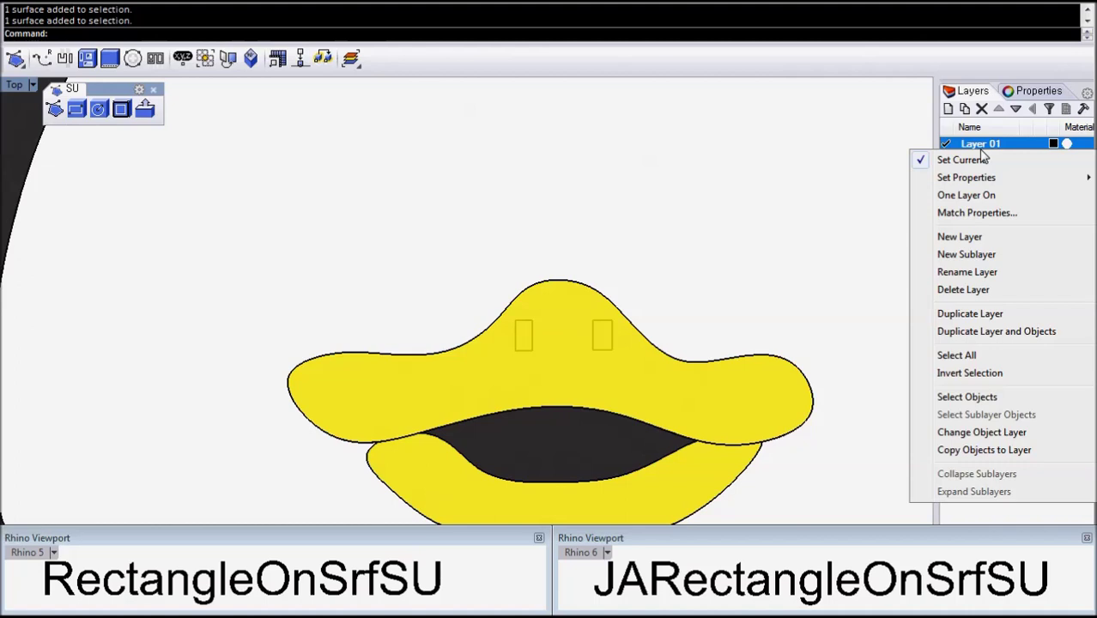
{"action": "left_click", "coordinate": [986, 432]}
{"action": "left_click", "coordinate": [697, 329]}
{"action": "scroll", "coordinate": [697, 328], "scroll_direction": "down", "scroll_amount": 1}
{"action": "scroll", "coordinate": [696, 328], "scroll_direction": "down", "scroll_amount": 5}
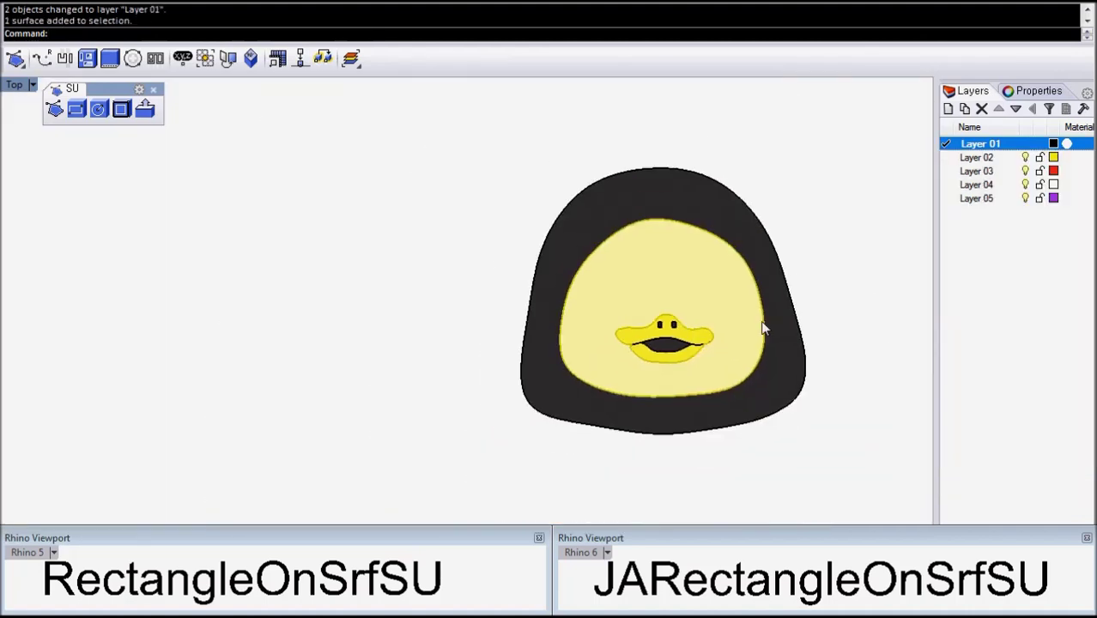
{"action": "key", "text": "Escape"}
Step: Draw a circle of radius about 2.12 as the right eye on the white face surface, above the beak, with CircleOnSrfSU
{"action": "scroll", "coordinate": [712, 345], "scroll_direction": "up", "scroll_amount": 1}
{"action": "scroll", "coordinate": [614, 365], "scroll_direction": "up", "scroll_amount": 3}
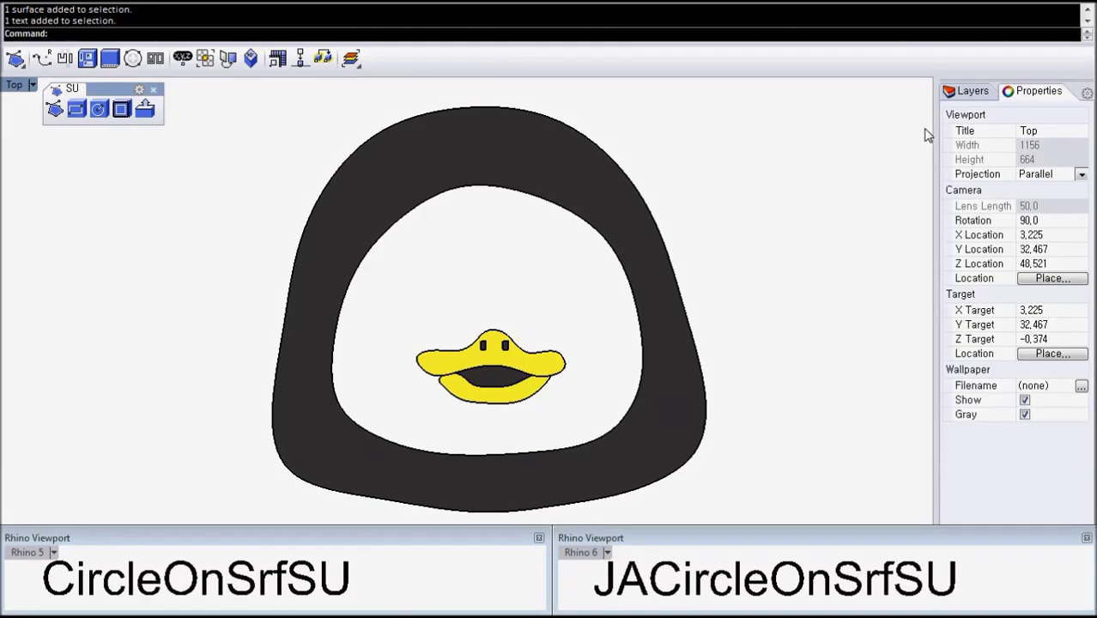
{"action": "left_click", "coordinate": [963, 92]}
{"action": "left_click", "coordinate": [98, 109]}
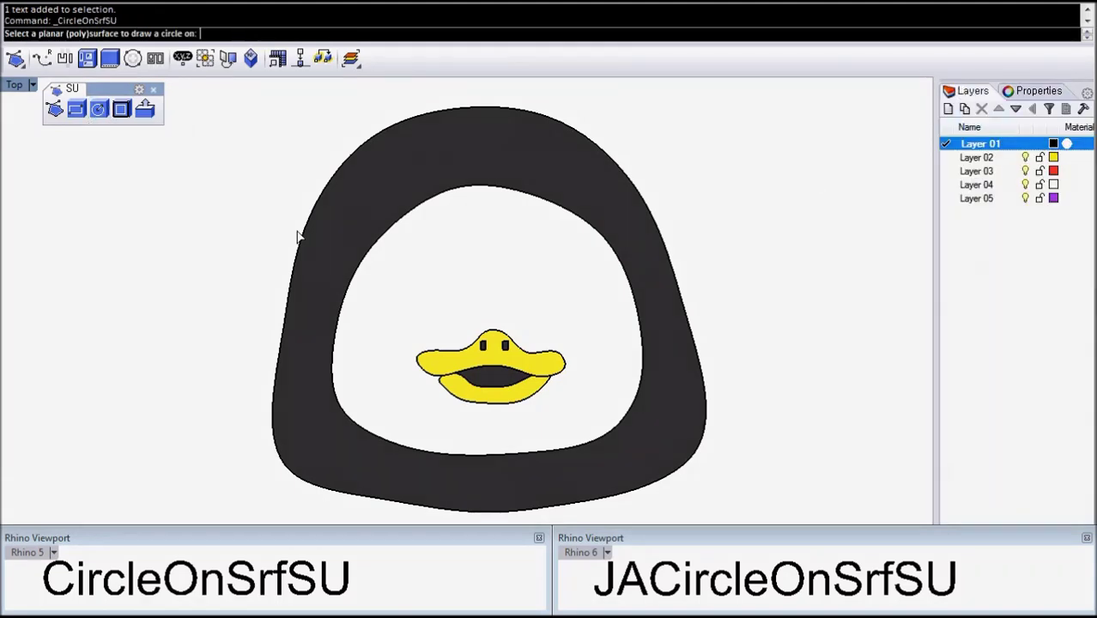
{"action": "left_click", "coordinate": [541, 282]}
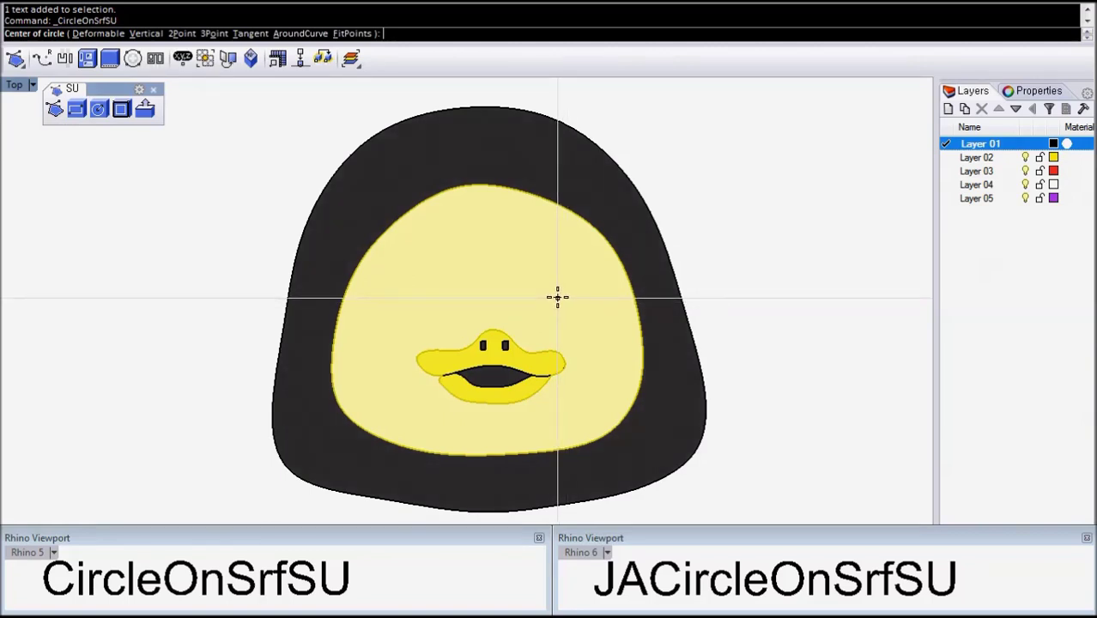
{"action": "left_click", "coordinate": [556, 298]}
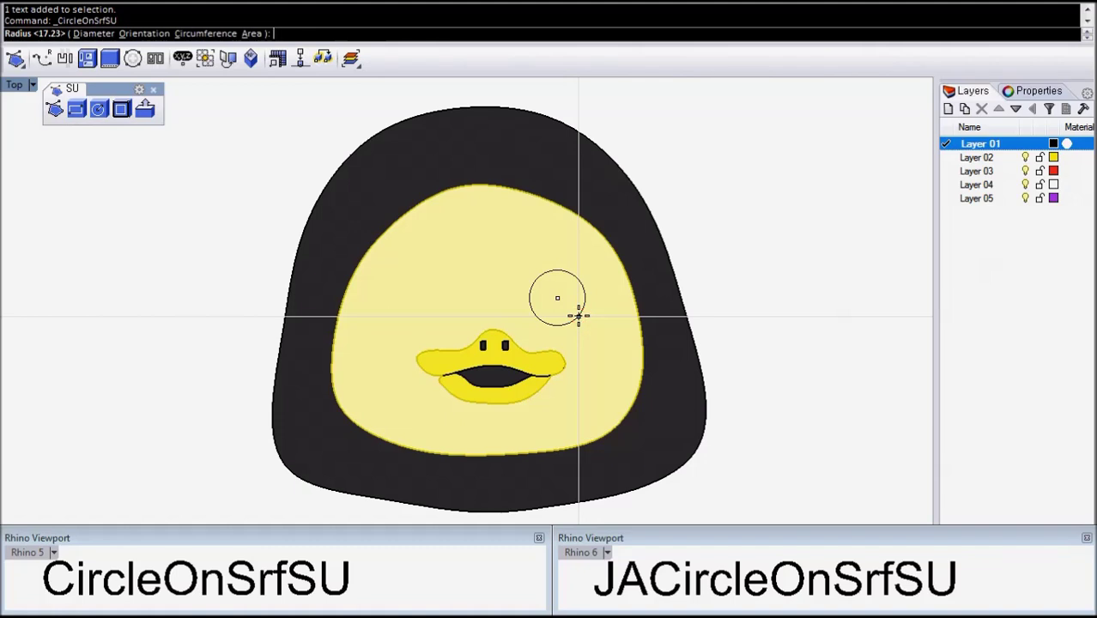
{"action": "left_click", "coordinate": [578, 316]}
Step: Draw a matching circle as the left eye on the white face surface, level with the right eye, with CircleOnSrfSU
{"action": "key", "text": "Return"}
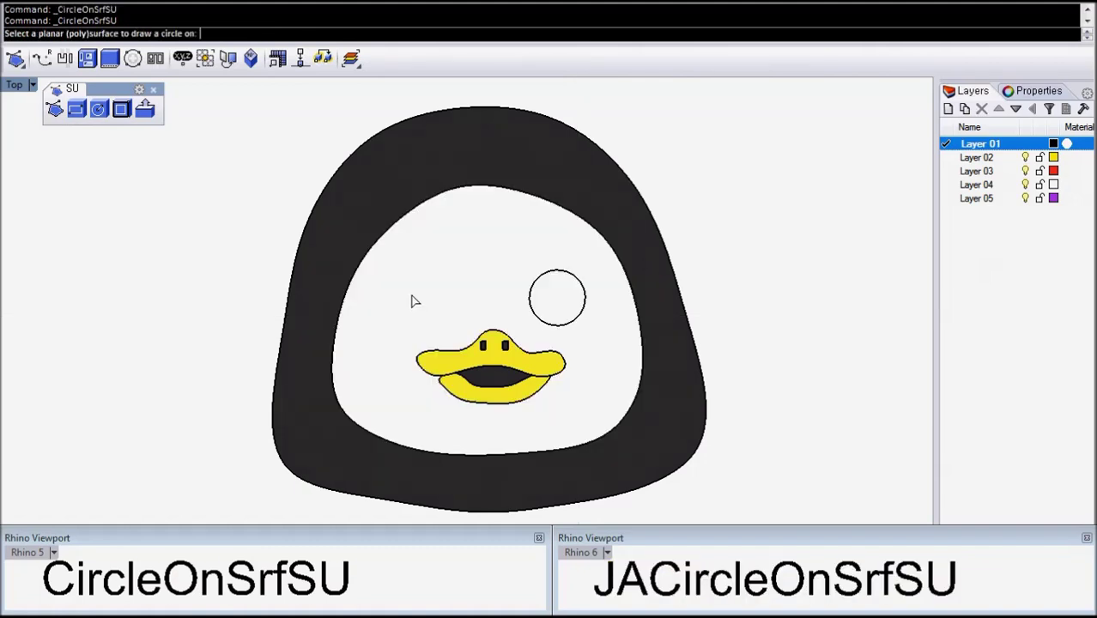
{"action": "left_click", "coordinate": [412, 300]}
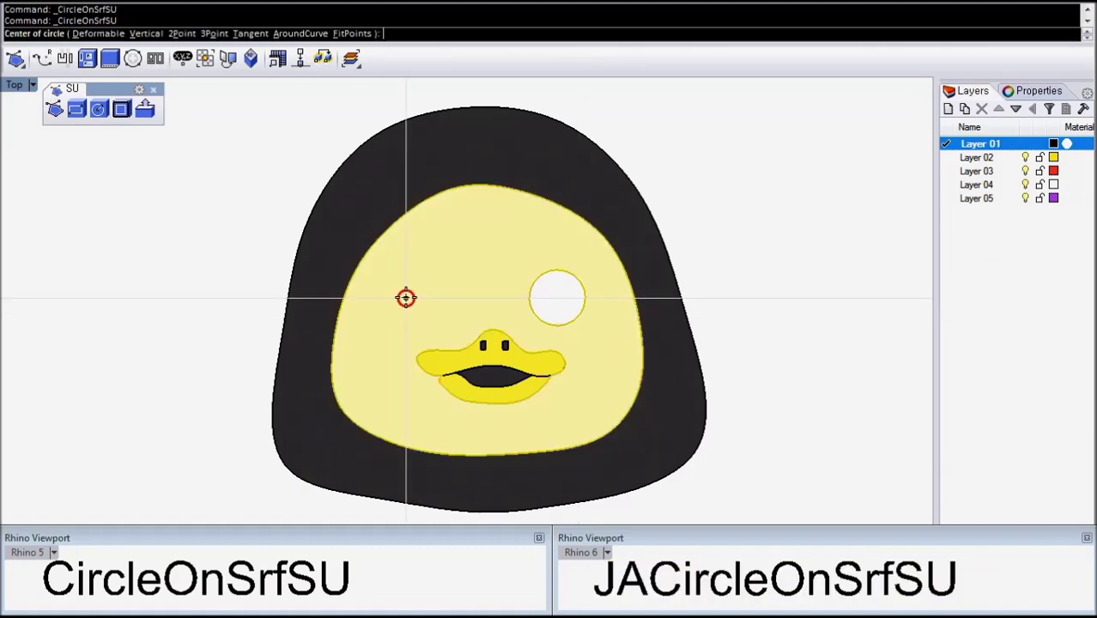
{"action": "left_click", "coordinate": [406, 297]}
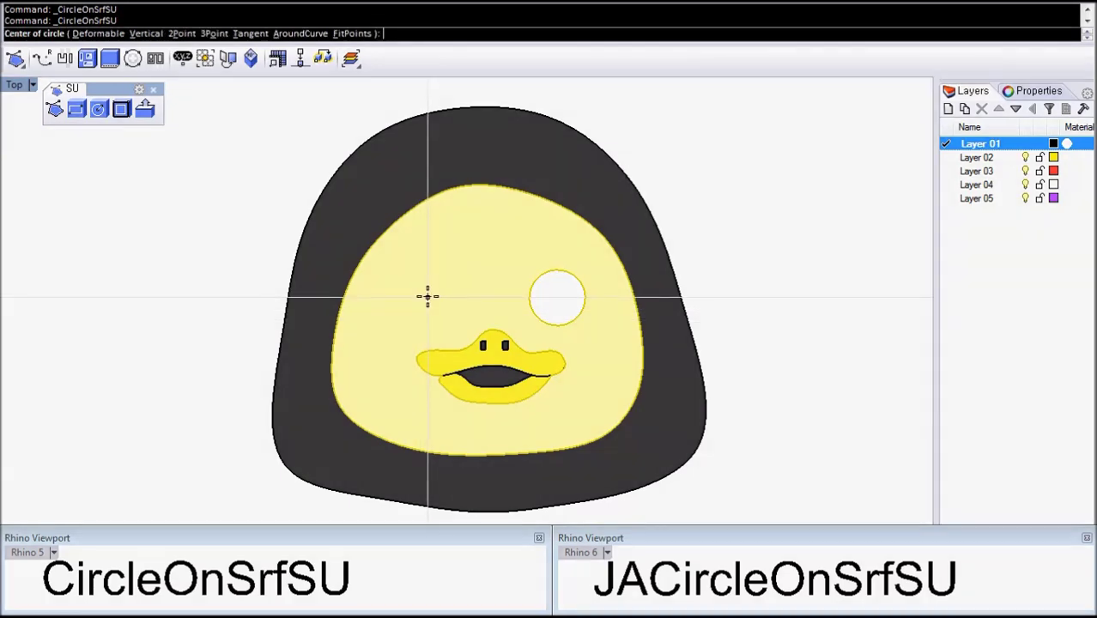
{"action": "left_click", "coordinate": [427, 297]}
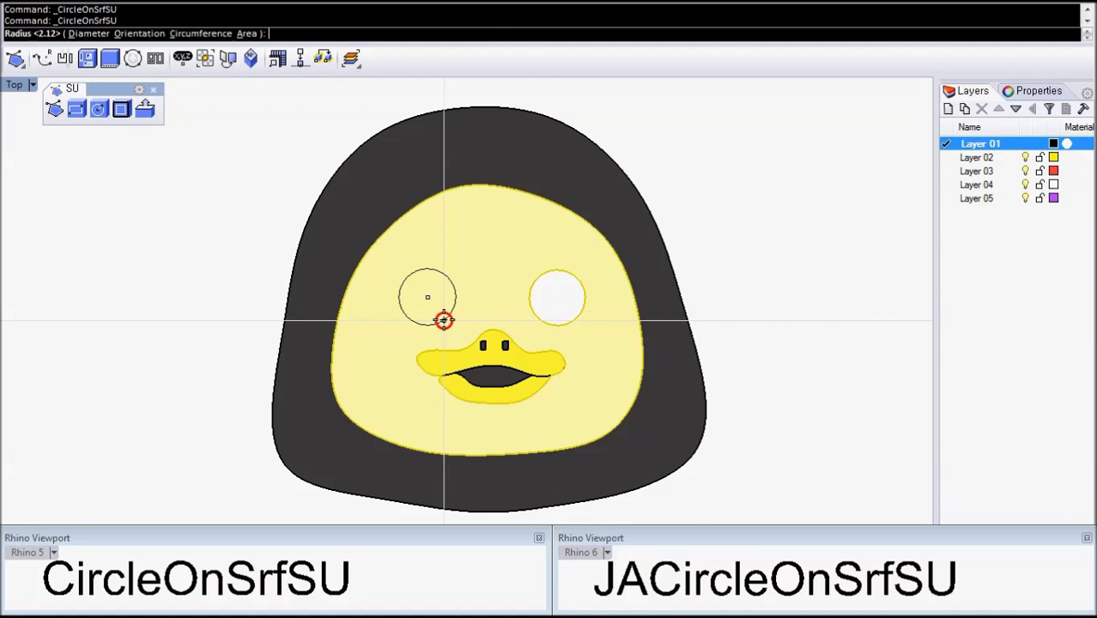
{"action": "left_click", "coordinate": [443, 319]}
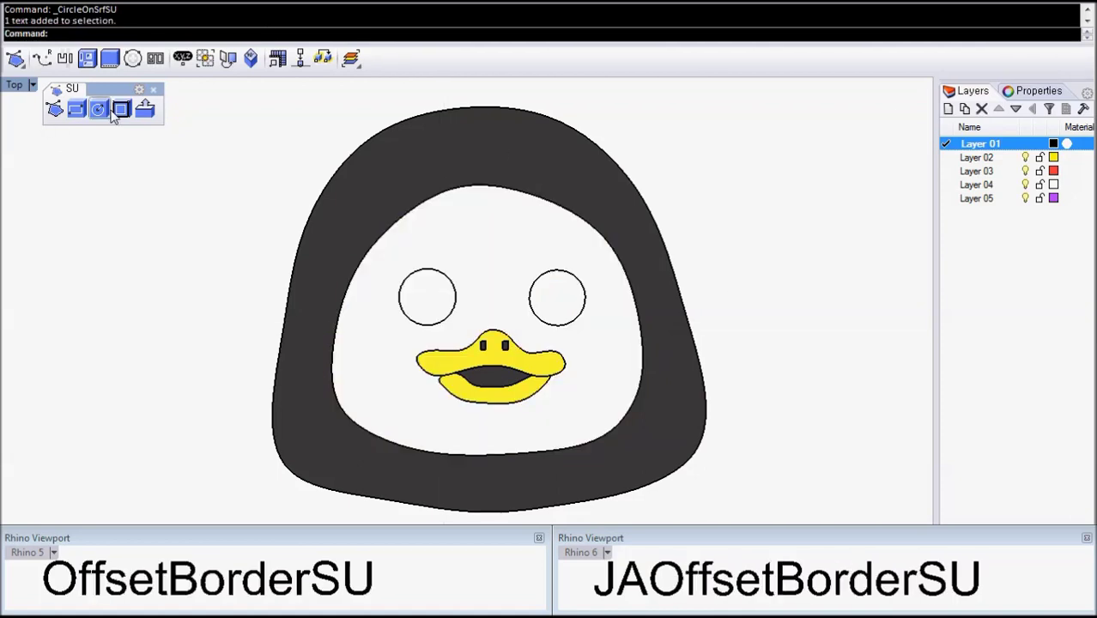
Step: Try offsetting the right eye's border inward by a distance of 1 with OffsetBorderSU, and undo the offset
{"action": "left_click", "coordinate": [117, 113]}
{"action": "left_click", "coordinate": [556, 297]}
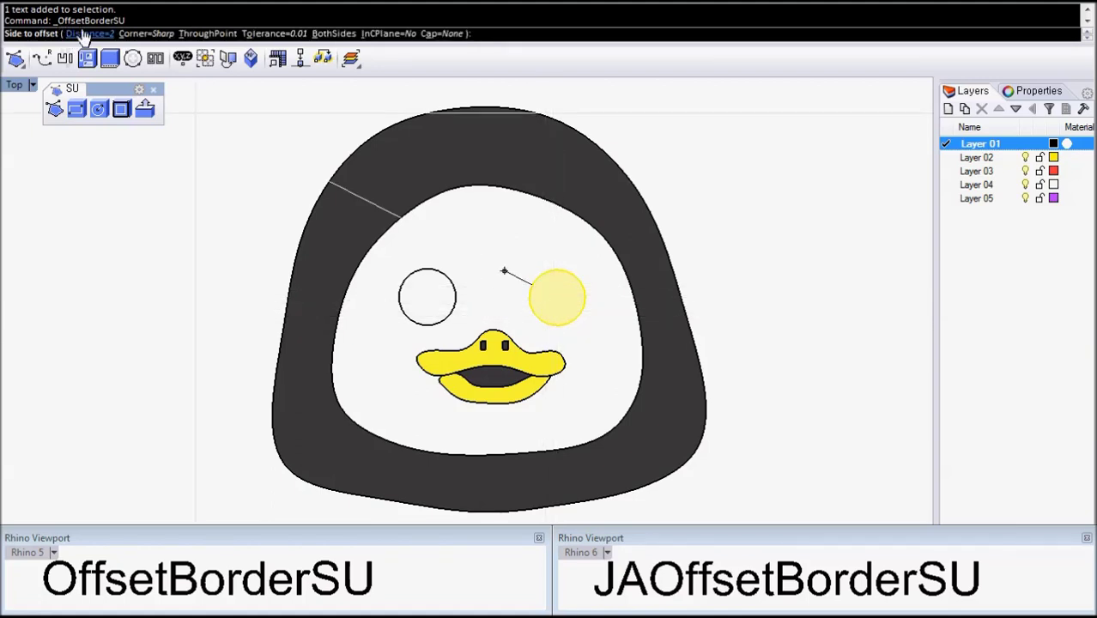
{"action": "left_click", "coordinate": [86, 34]}
{"action": "type", "text": "1"}
{"action": "key", "text": "Return"}
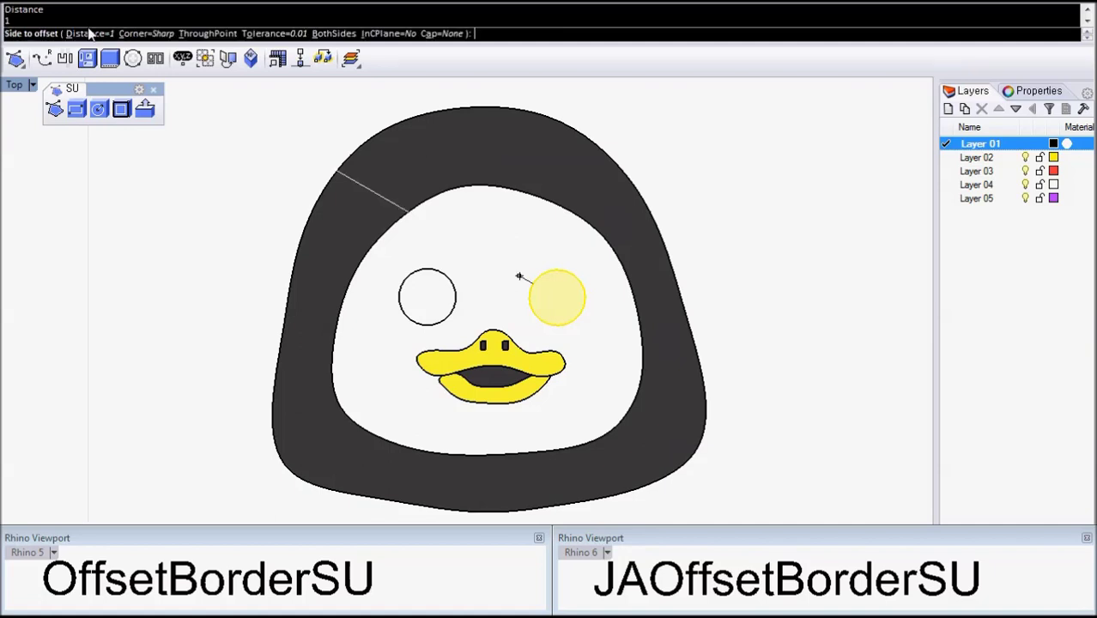
{"action": "left_click", "coordinate": [564, 299]}
{"action": "left_click", "coordinate": [760, 259]}
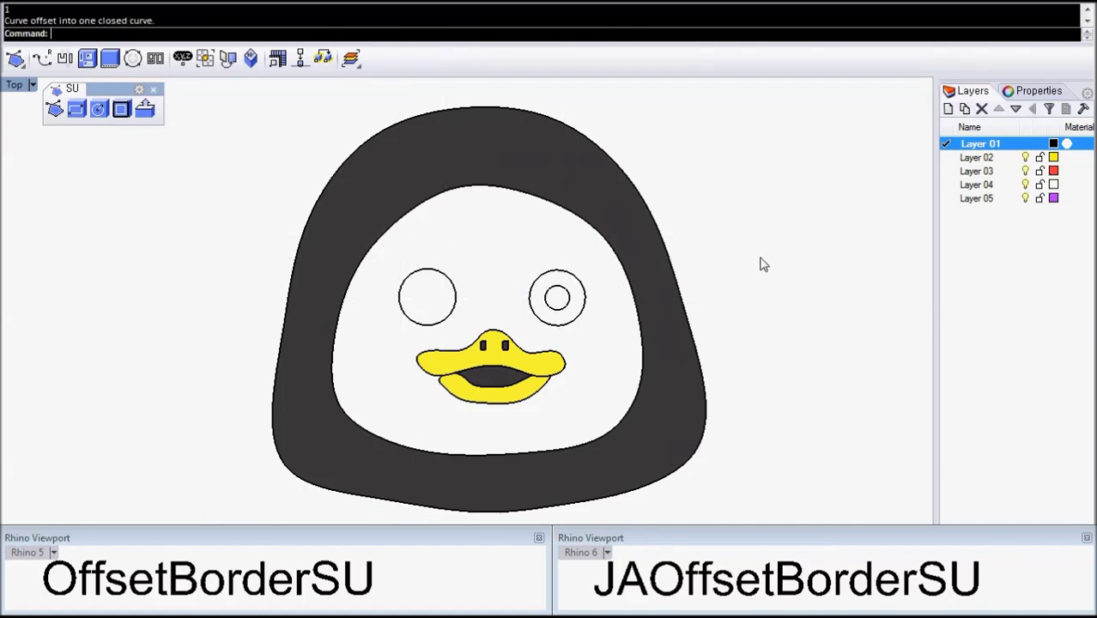
{"action": "key", "text": "ctrl+z"}
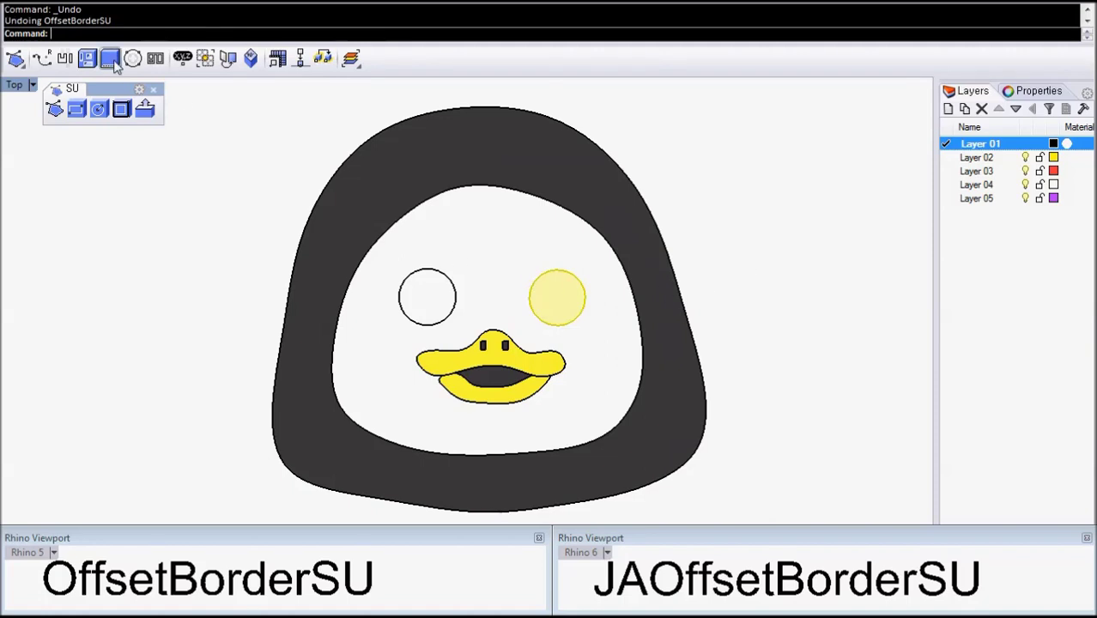
Step: Try a 1.5 inward offset of the right eye's border with OffsetBorderSU, and undo it
{"action": "left_click", "coordinate": [121, 111]}
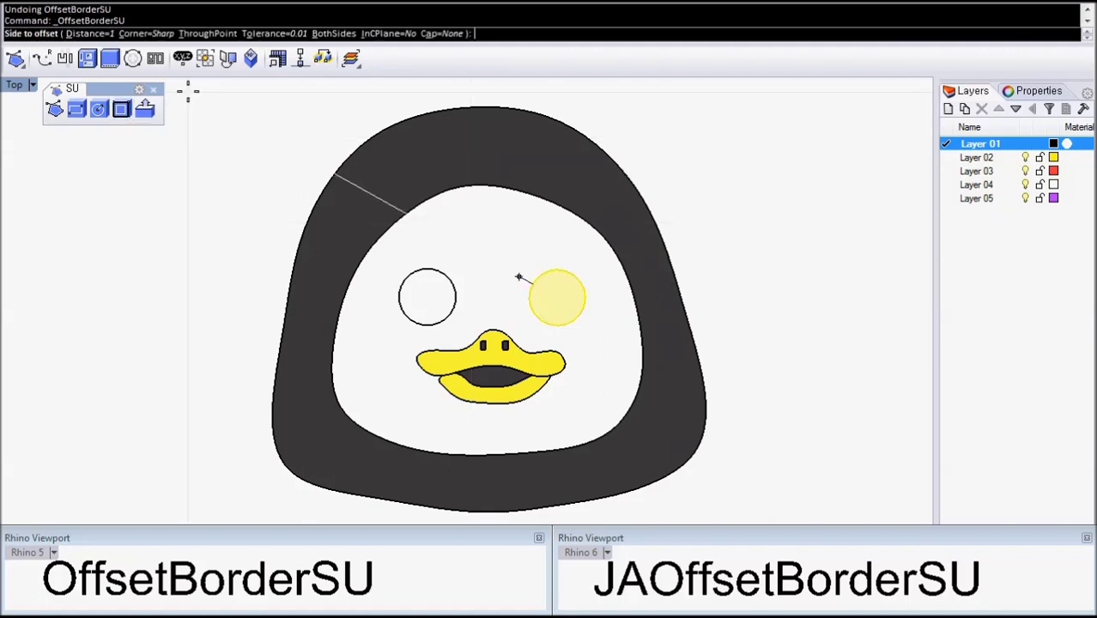
{"action": "type", "text": "1.5"}
{"action": "key", "text": "Return"}
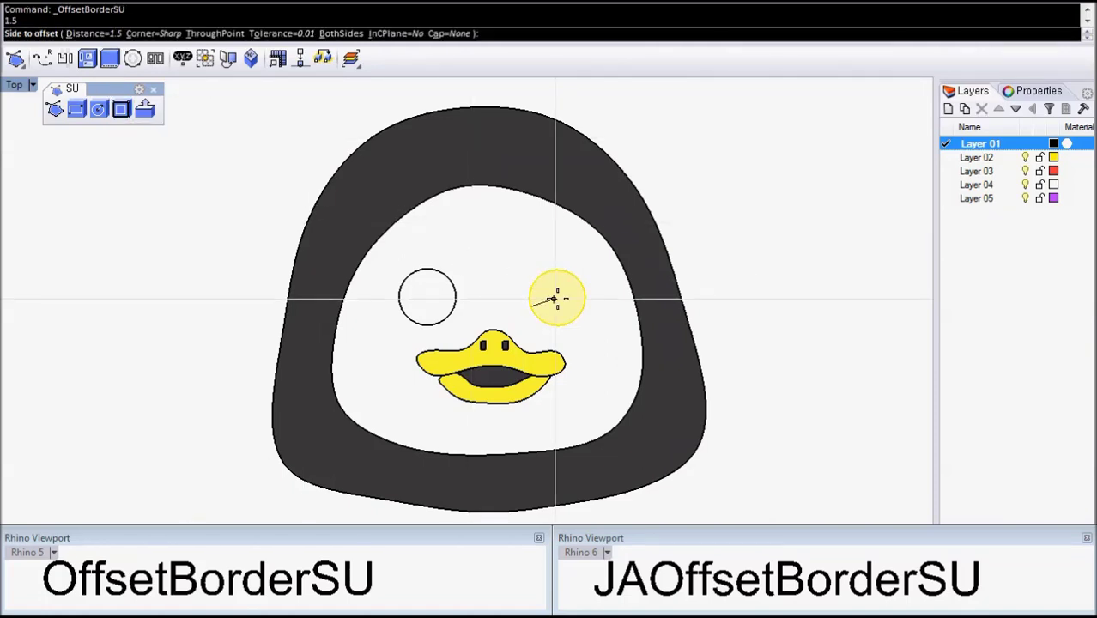
{"action": "left_click", "coordinate": [557, 296]}
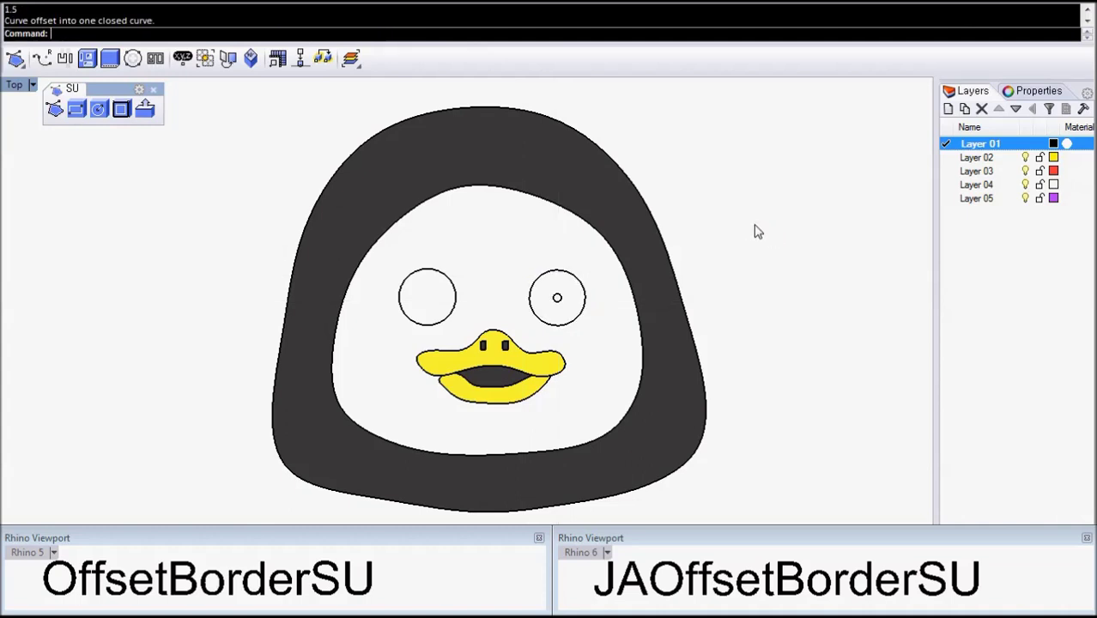
{"action": "key", "text": "ctrl+z"}
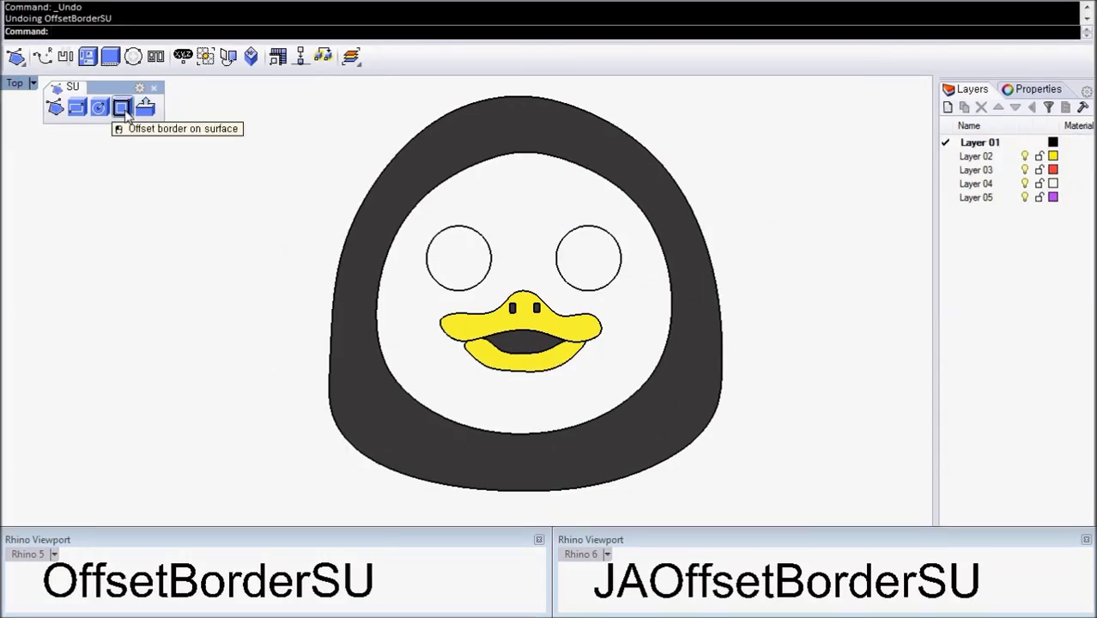
Step: Offset the borders of both eye circles inward by 1.4 with OffsetBorderSU to form the pupils
{"action": "left_click", "coordinate": [122, 108]}
{"action": "left_click", "coordinate": [591, 255]}
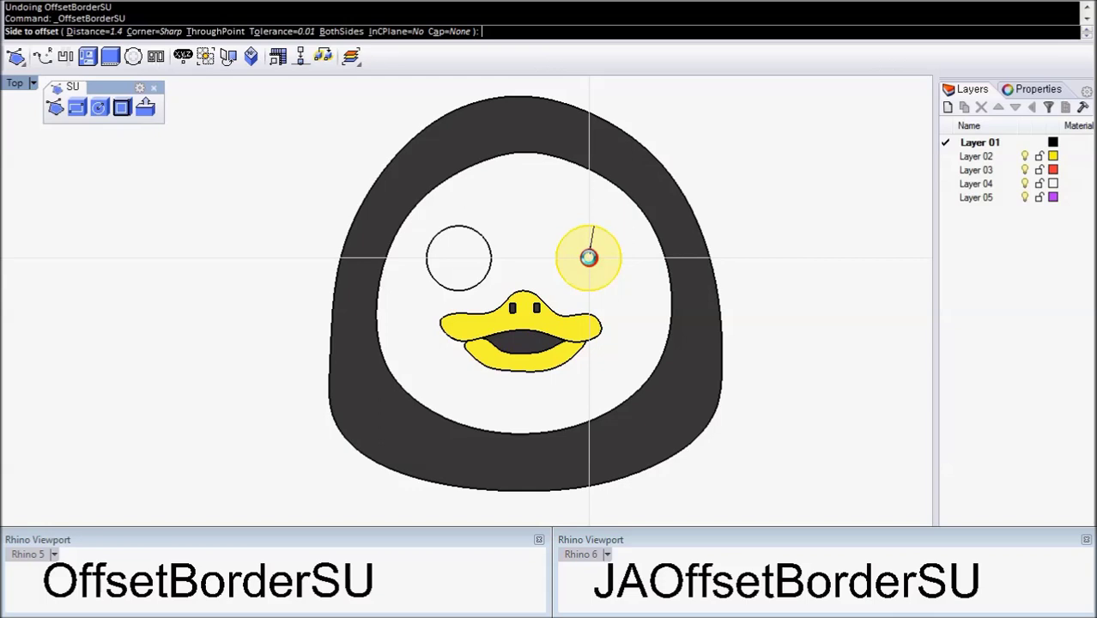
{"action": "left_click", "coordinate": [587, 258]}
{"action": "left_click", "coordinate": [455, 260]}
{"action": "key", "text": "Return"}
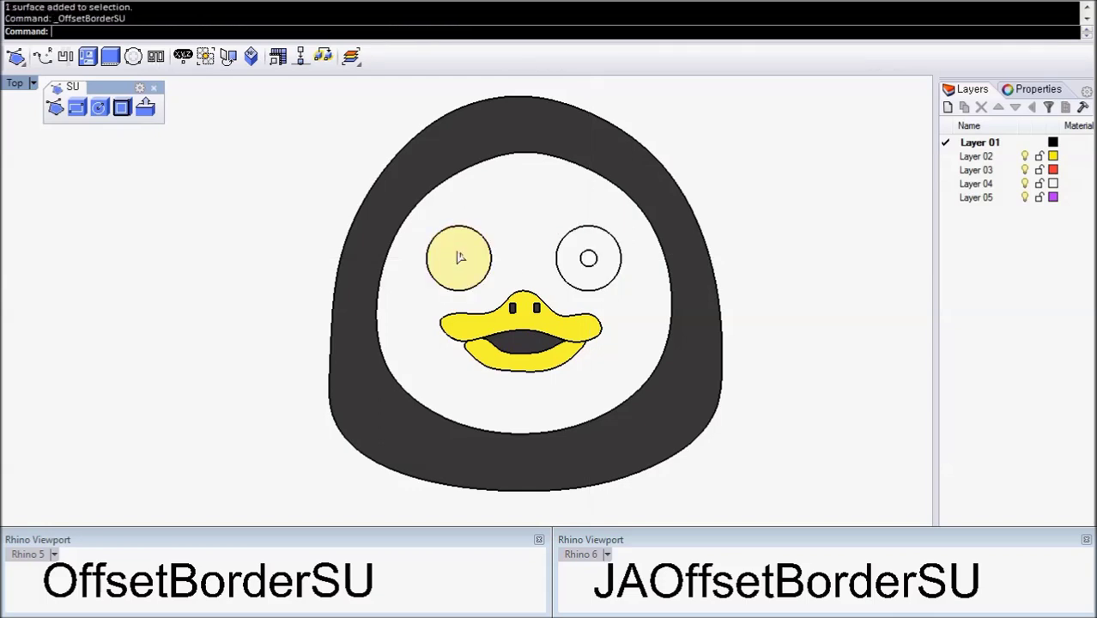
{"action": "left_click", "coordinate": [463, 258]}
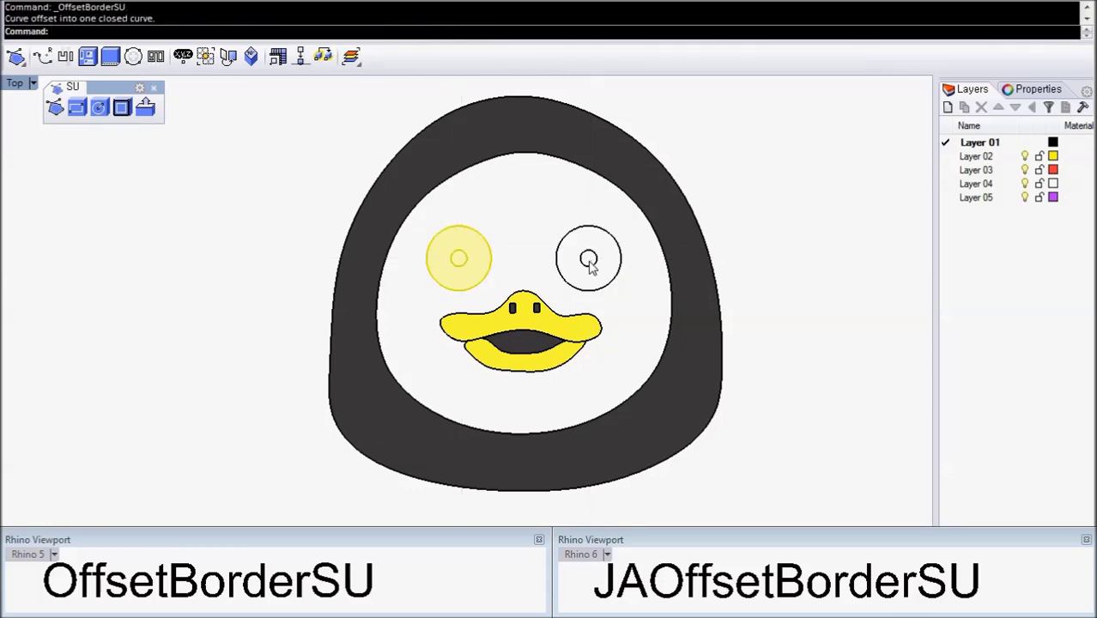
Step: Move both pupil surfaces at the centres of the eyes to Layer 01
{"action": "left_click", "coordinate": [589, 263]}
{"action": "left_click", "coordinate": [457, 387]}
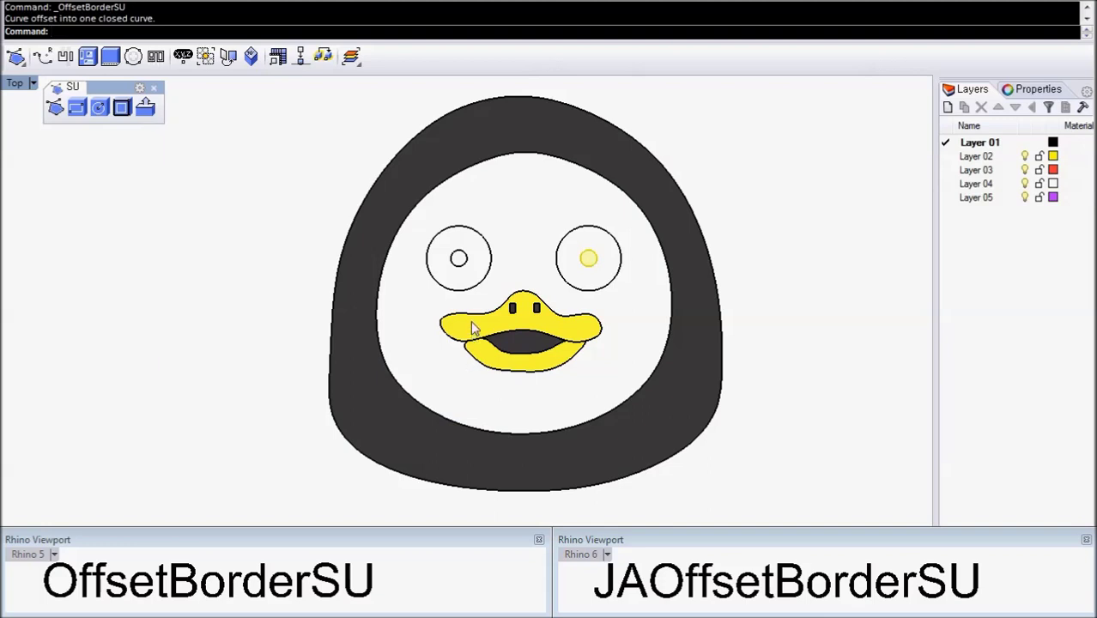
{"action": "left_click", "coordinate": [461, 263]}
{"action": "left_click", "coordinate": [445, 392]}
{"action": "right_click", "coordinate": [1009, 144]}
{"action": "left_click", "coordinate": [997, 426]}
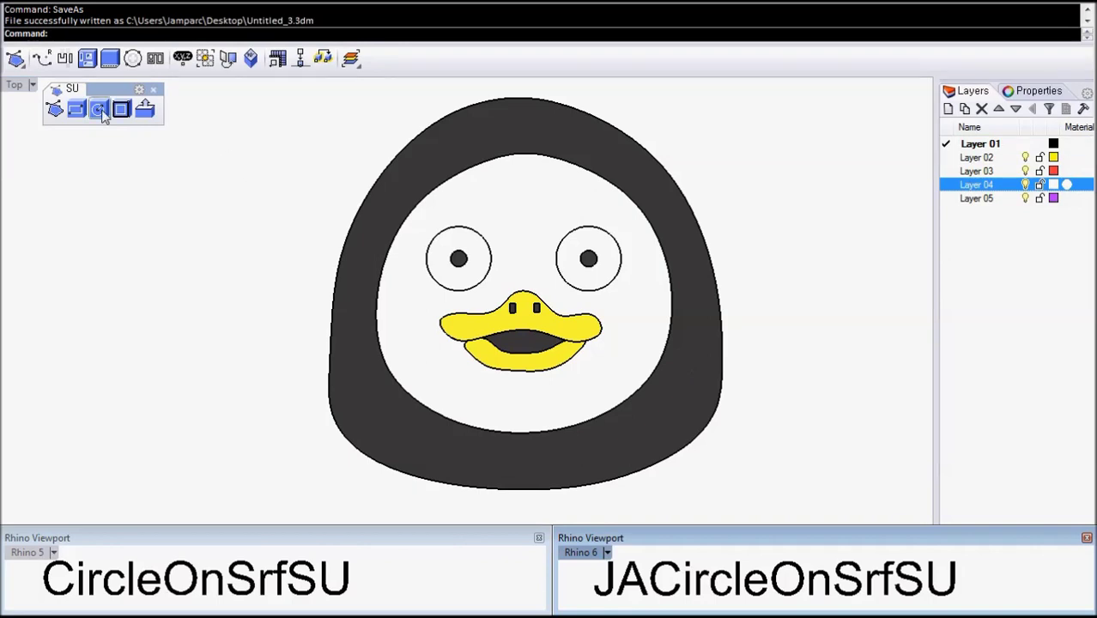
Step: Draw a circle of radius about 0.90 as the right cheek on the face, beside the beak, with CircleOnSrfSU
{"action": "left_click", "coordinate": [98, 108]}
{"action": "left_click", "coordinate": [635, 311]}
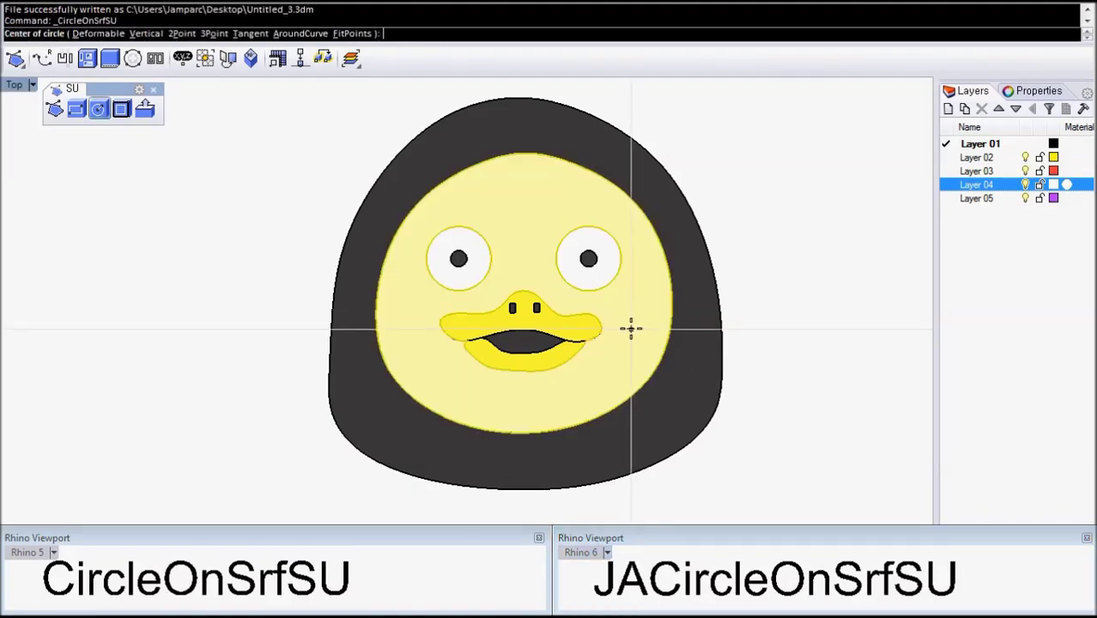
{"action": "left_click", "coordinate": [633, 326]}
{"action": "left_click", "coordinate": [644, 337]}
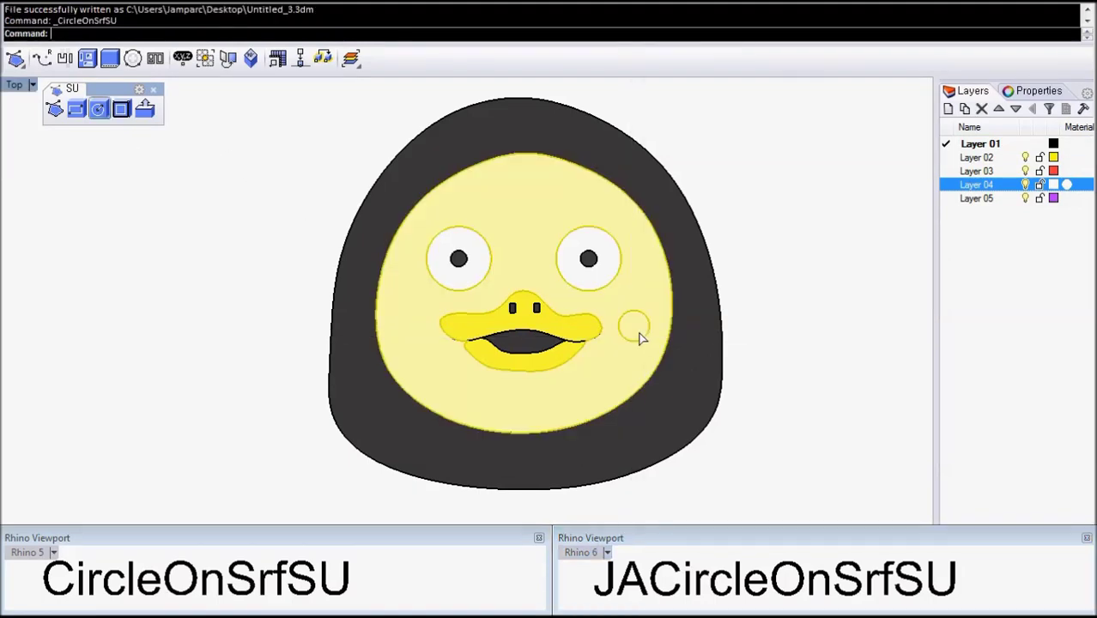
Step: Draw a matching circle as the left cheek on the face, level with the right cheek, with CircleOnSrfSU
{"action": "key", "text": "Return"}
{"action": "left_click", "coordinate": [411, 322]}
{"action": "left_click", "coordinate": [411, 323]}
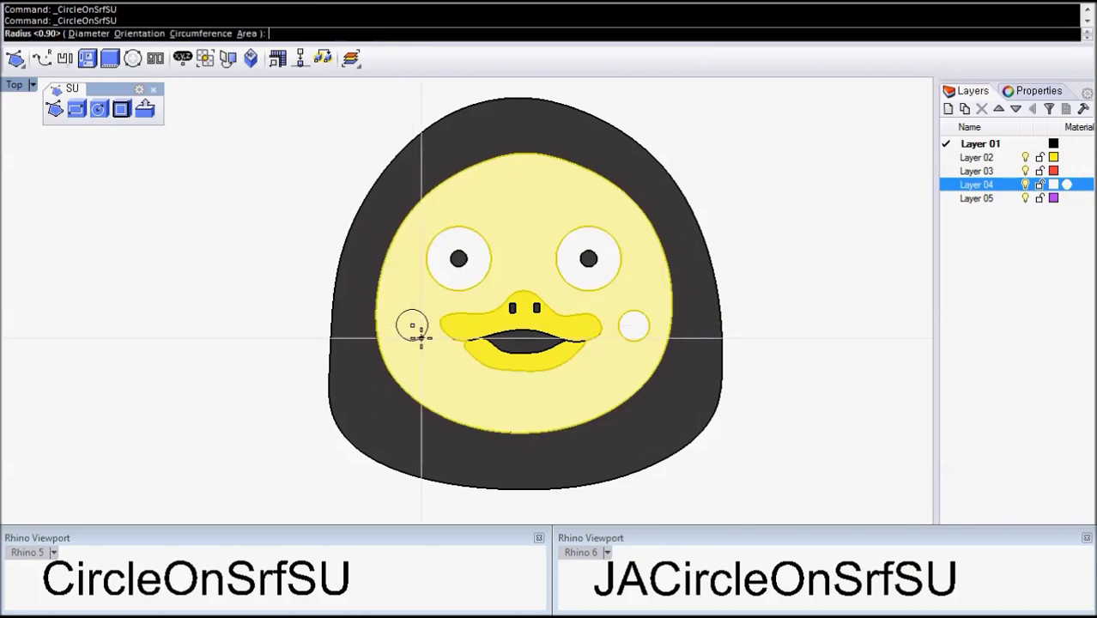
{"action": "left_click", "coordinate": [423, 334]}
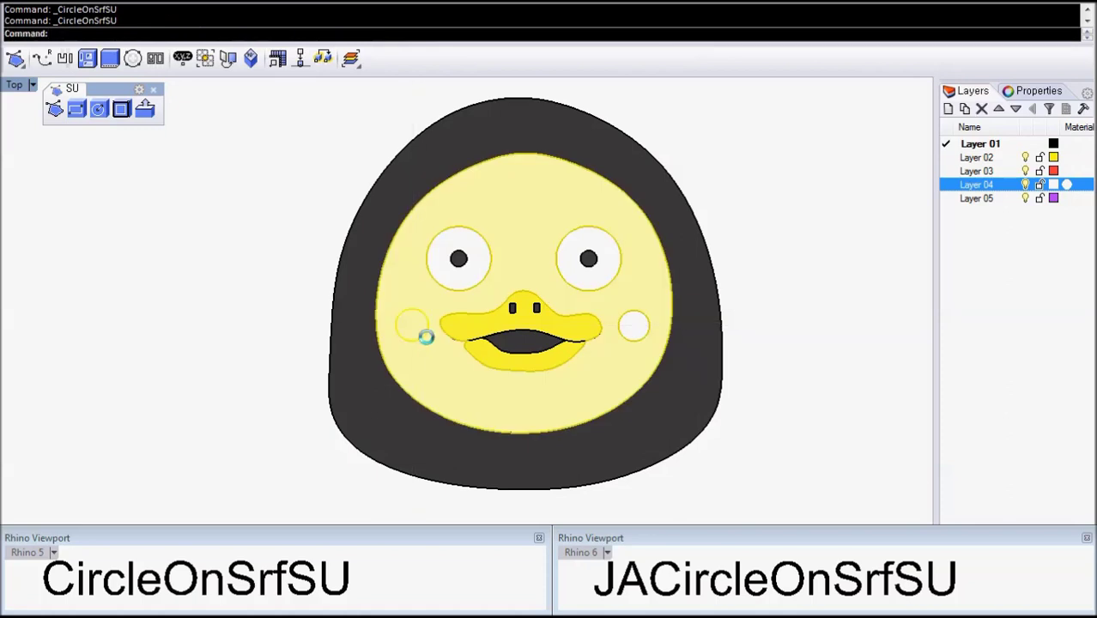
Step: Move both cheek circle surfaces to Layer 03
{"action": "left_click", "coordinate": [646, 335]}
{"action": "left_click", "coordinate": [413, 326], "text": "shift"}
{"action": "right_click", "coordinate": [978, 171]}
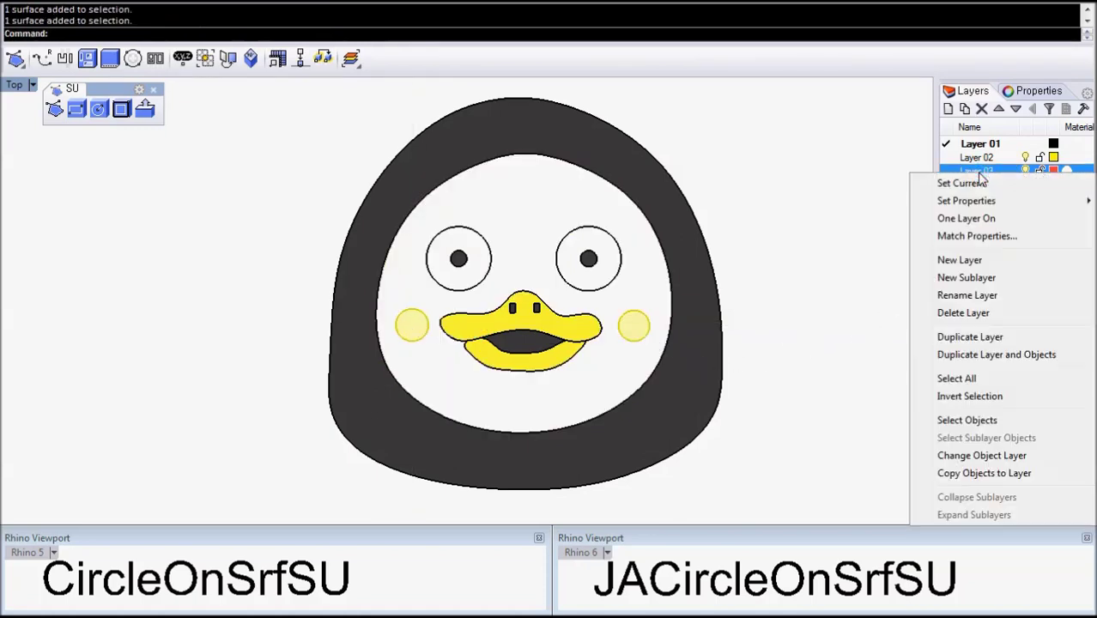
{"action": "left_click", "coordinate": [985, 453]}
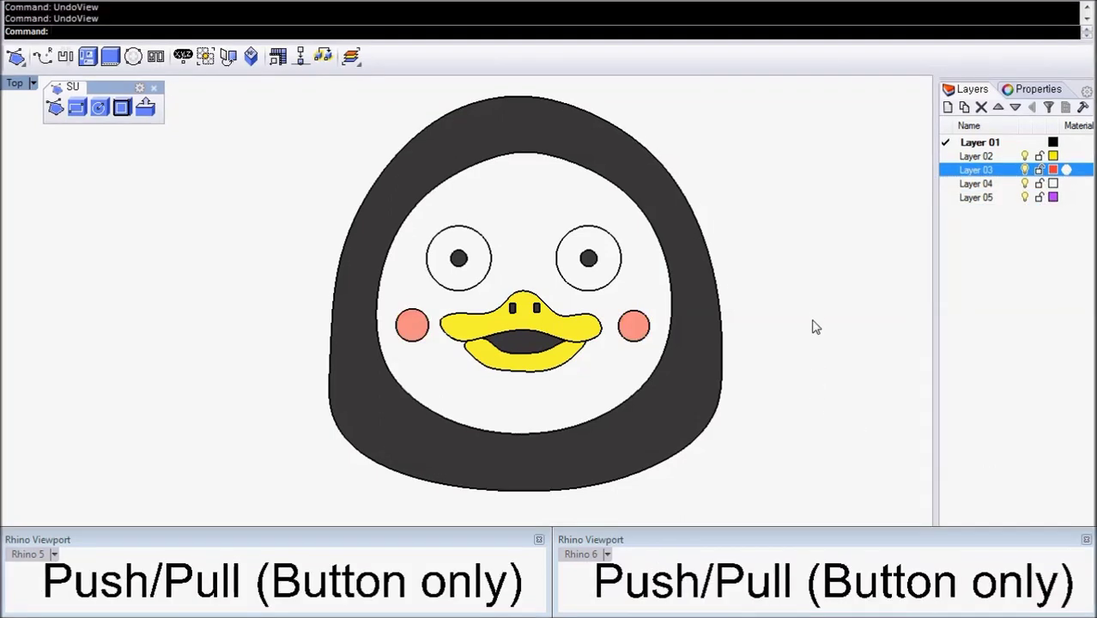
Step: Make Layer 04 current and extrude the white face surface upward by about 1.08 in the Perspective view with Push/Pull
{"action": "left_click", "coordinate": [943, 183]}
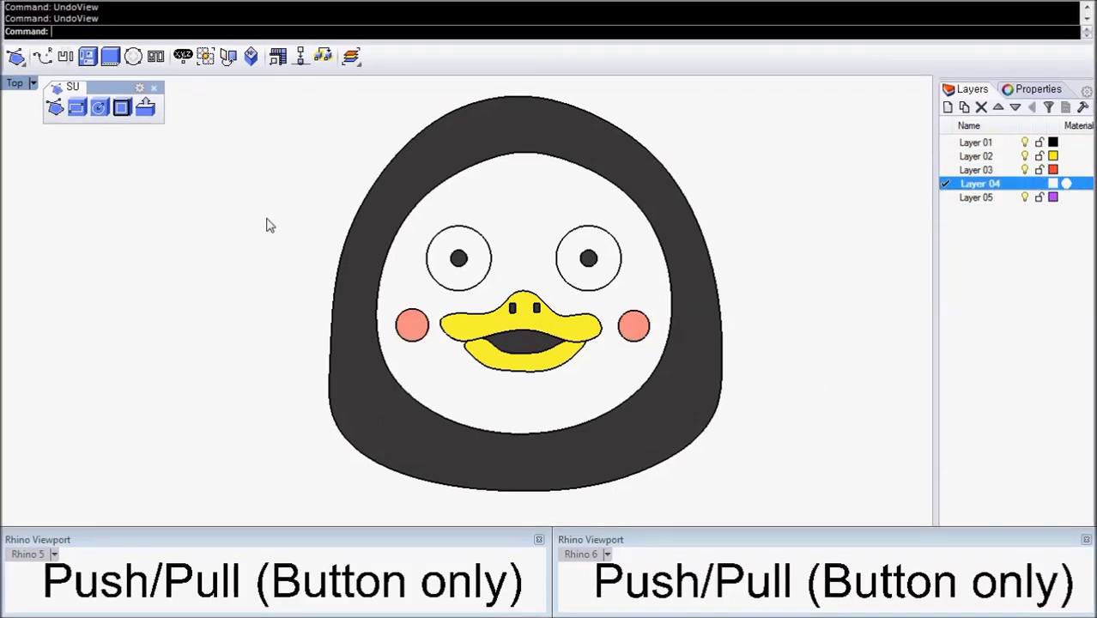
{"action": "key", "text": "ctrl+F4"}
{"action": "right_click_drag", "start_coordinate": [314, 295], "coordinate": [450, 405]}
{"action": "left_click", "coordinate": [145, 106]}
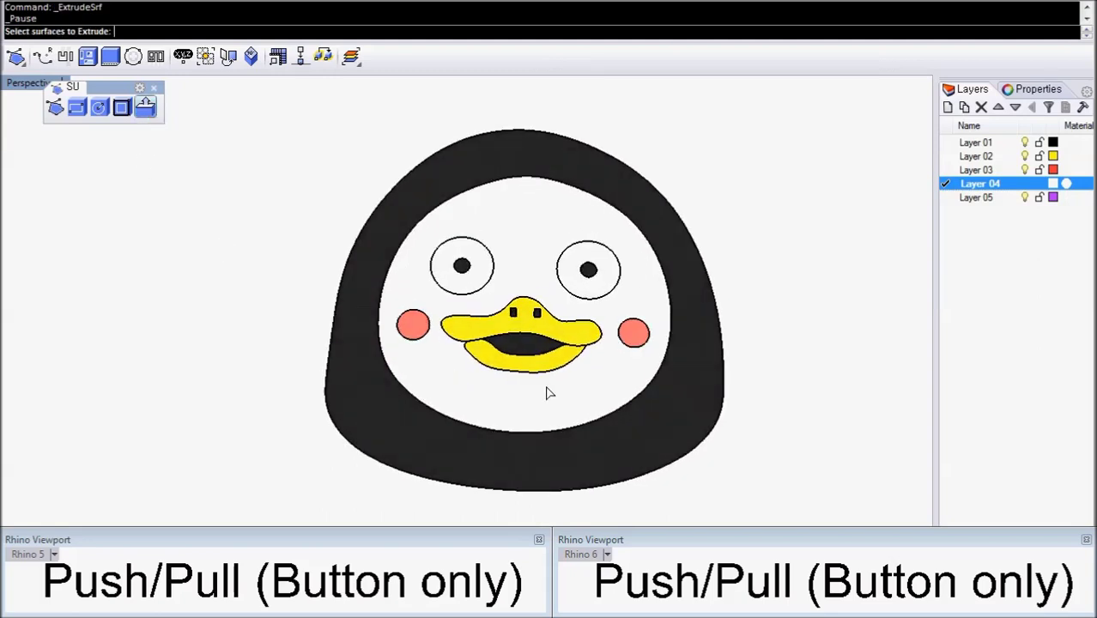
{"action": "right_click_drag", "start_coordinate": [548, 392], "coordinate": [577, 391]}
{"action": "left_click", "coordinate": [566, 415]}
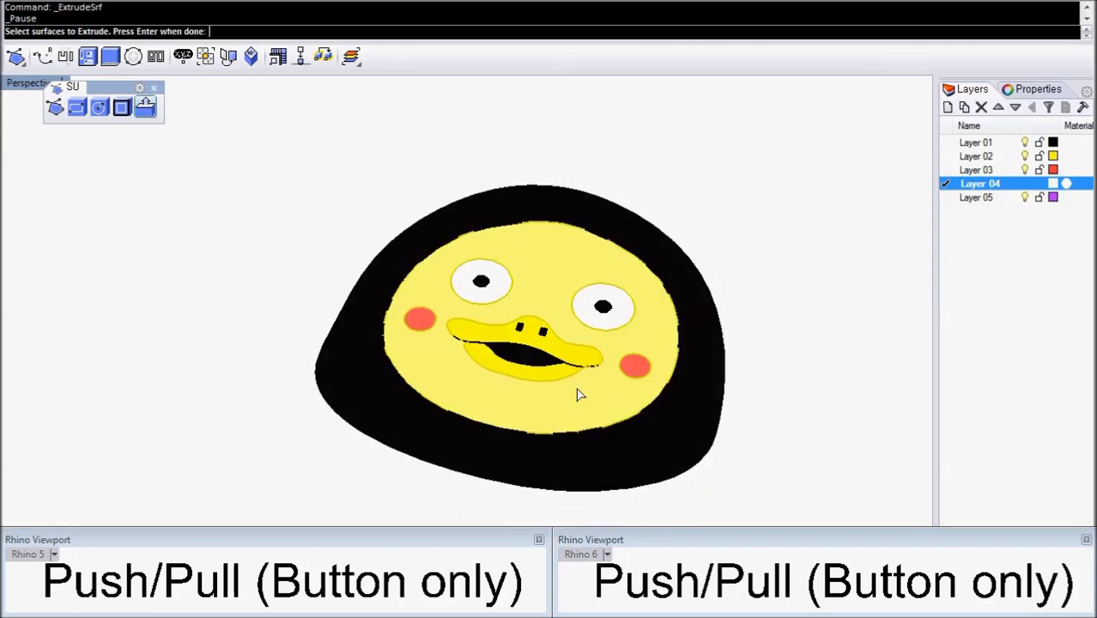
{"action": "key", "text": "Return"}
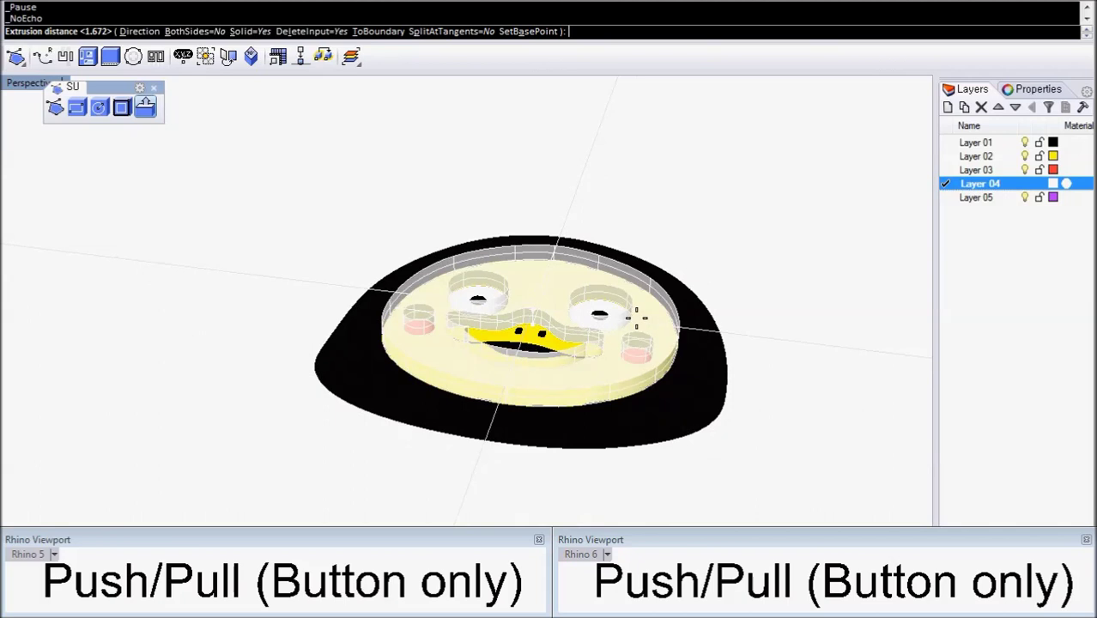
{"action": "left_click", "coordinate": [635, 322]}
Step: Extrude both white eye rings upward together with Push/Pull so that they stand slightly above the raised face
{"action": "right_click_drag", "start_coordinate": [635, 322], "coordinate": [725, 347]}
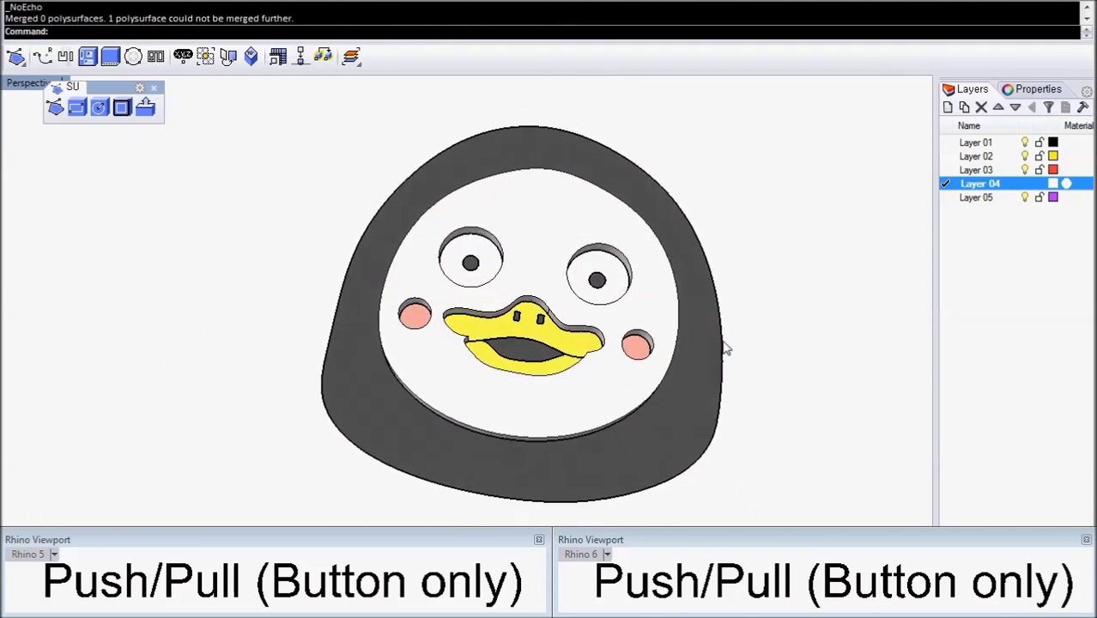
{"action": "left_click", "coordinate": [621, 276]}
{"action": "left_click", "coordinate": [492, 261], "text": "shift"}
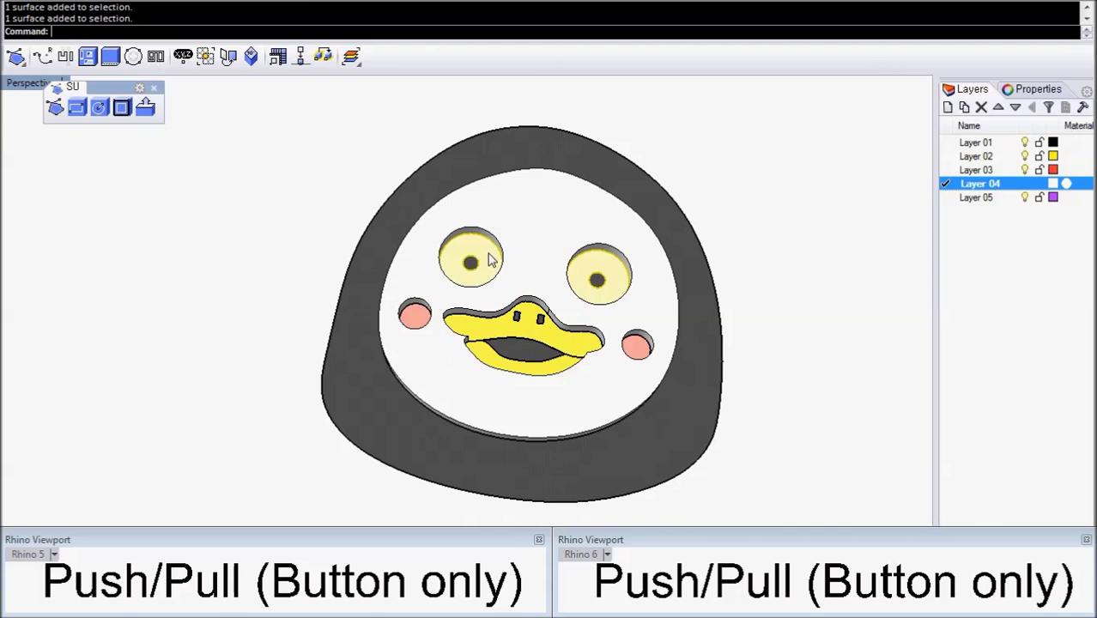
{"action": "left_click", "coordinate": [149, 110]}
{"action": "right_click_drag", "start_coordinate": [518, 328], "coordinate": [522, 277]}
{"action": "right_click_drag", "start_coordinate": [615, 270], "coordinate": [624, 239]}
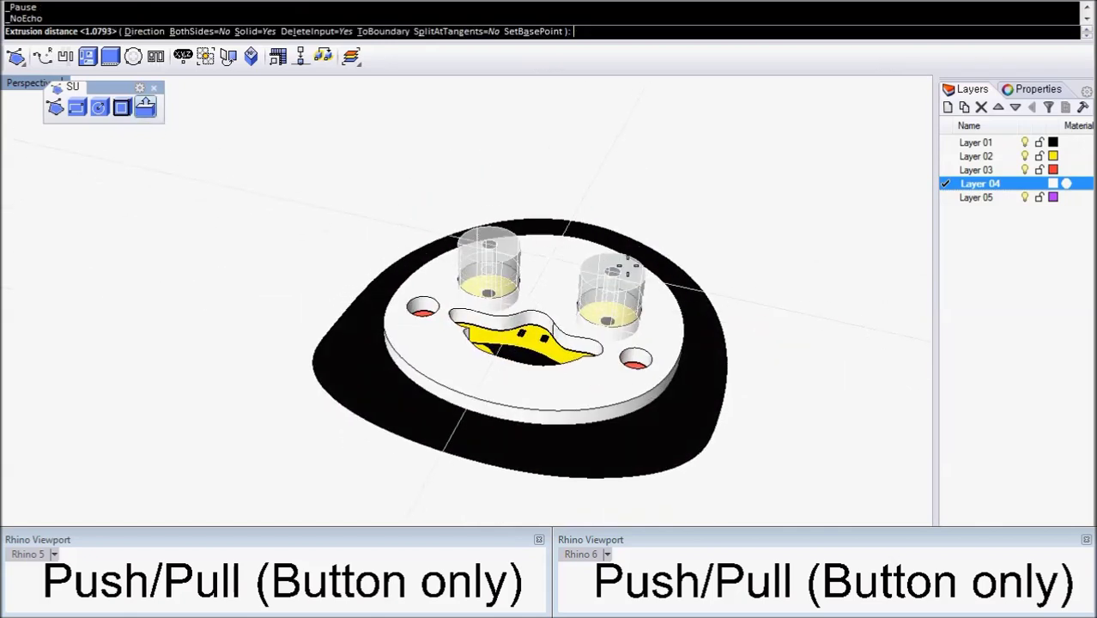
{"action": "scroll", "coordinate": [641, 300], "scroll_direction": "up", "scroll_amount": 5}
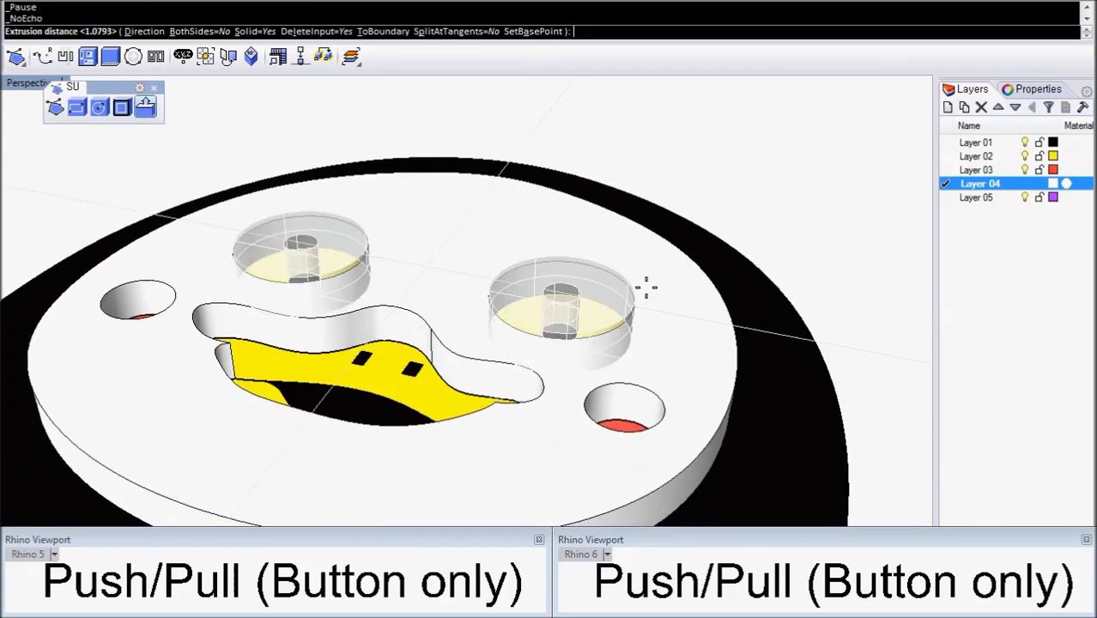
{"action": "left_click", "coordinate": [646, 287]}
{"action": "scroll", "coordinate": [558, 330], "scroll_direction": "down", "scroll_amount": 5}
Step: Make Layer 01 current and extrude the pupil surfaces inside both eye rings upward together by about 1.27 with Push/Pull
{"action": "scroll", "coordinate": [553, 271], "scroll_direction": "up", "scroll_amount": 5}
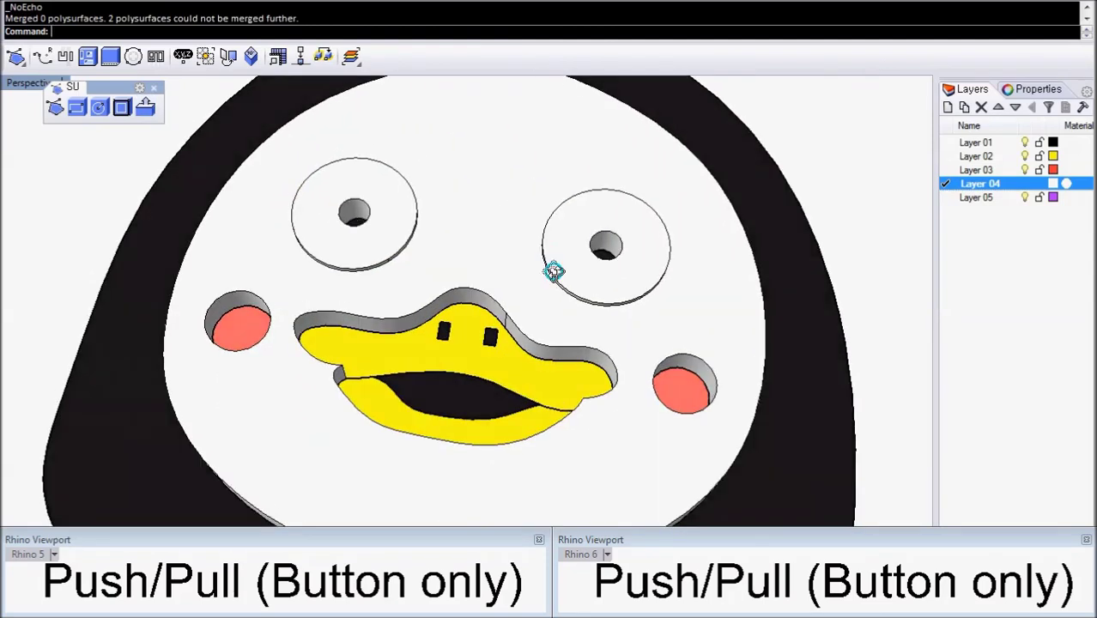
{"action": "scroll", "coordinate": [553, 271], "scroll_direction": "up", "scroll_amount": 3}
{"action": "left_click", "coordinate": [611, 257], "text": "ctrl+shift"}
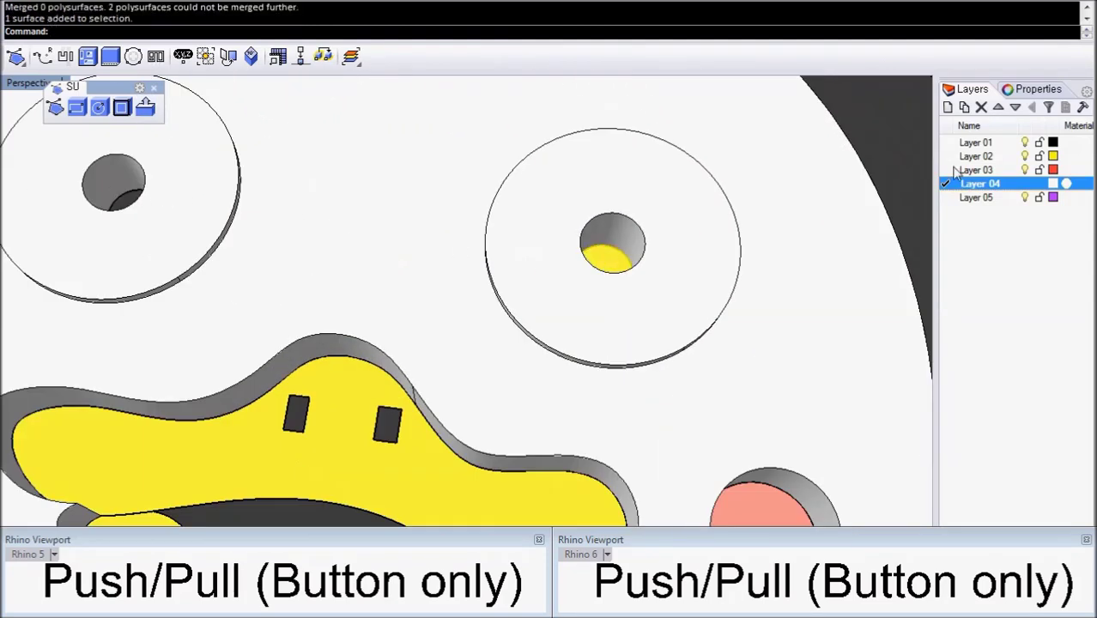
{"action": "left_click", "coordinate": [945, 142]}
{"action": "scroll", "coordinate": [600, 258], "scroll_direction": "down", "scroll_amount": 3}
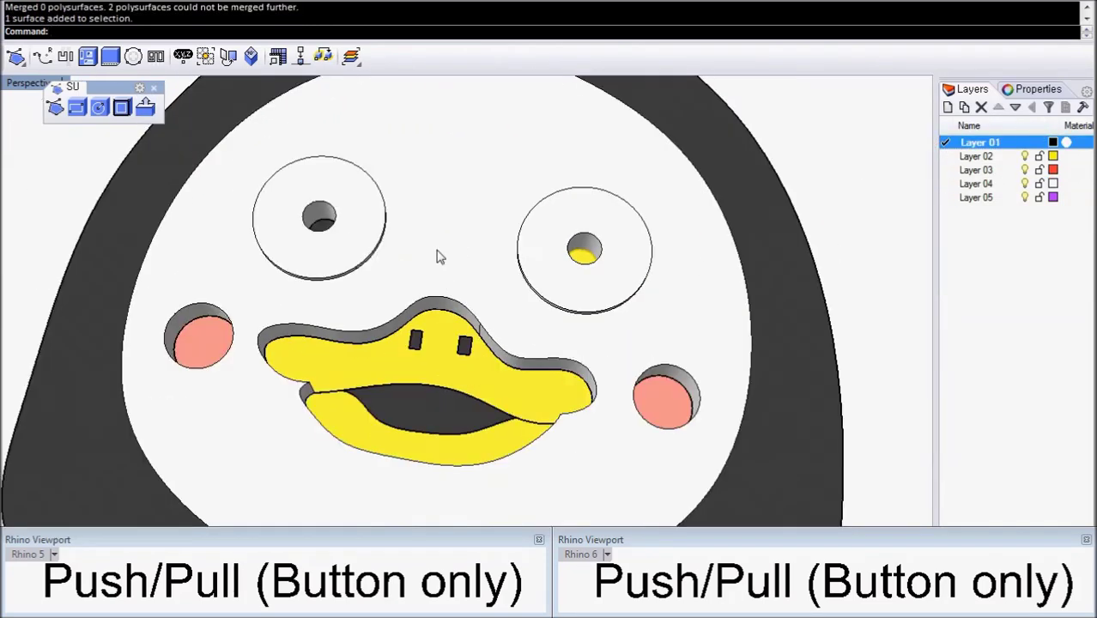
{"action": "left_click", "coordinate": [322, 220], "text": "shift"}
{"action": "right_click_drag", "start_coordinate": [322, 221], "coordinate": [323, 227]}
{"action": "scroll", "coordinate": [322, 226], "scroll_direction": "up", "scroll_amount": 4}
{"action": "left_click", "coordinate": [312, 228]}
{"action": "left_click", "coordinate": [312, 229], "text": "ctrl+shift"}
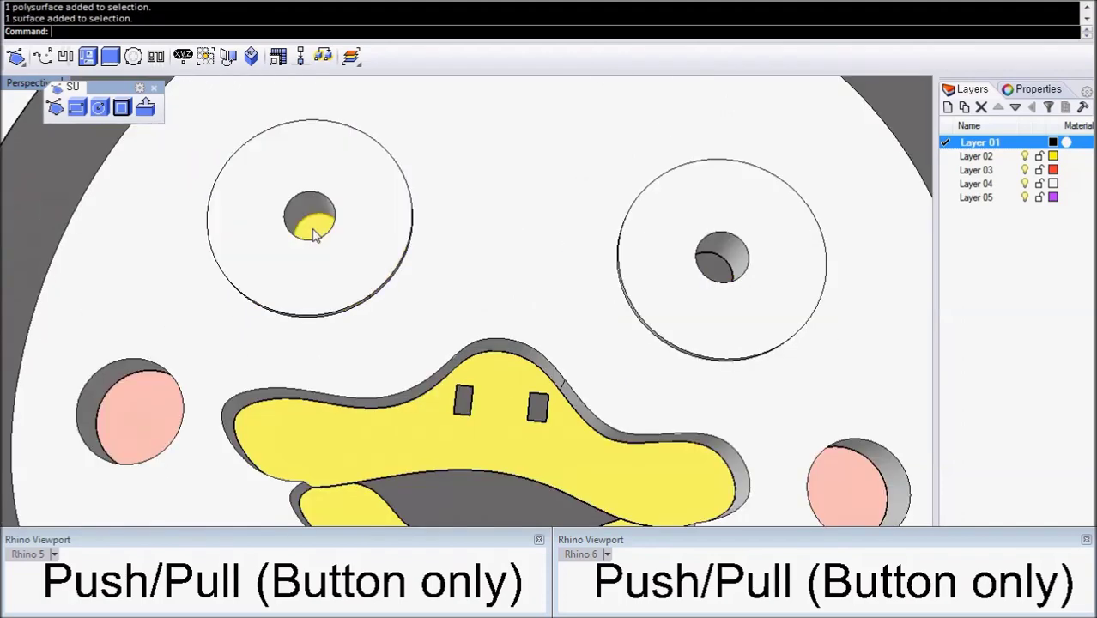
{"action": "left_click", "coordinate": [720, 269], "text": "ctrl+shift"}
{"action": "scroll", "coordinate": [721, 268], "scroll_direction": "down", "scroll_amount": 4}
{"action": "right_click_drag", "start_coordinate": [705, 304], "coordinate": [699, 253]}
{"action": "left_click", "coordinate": [145, 108]}
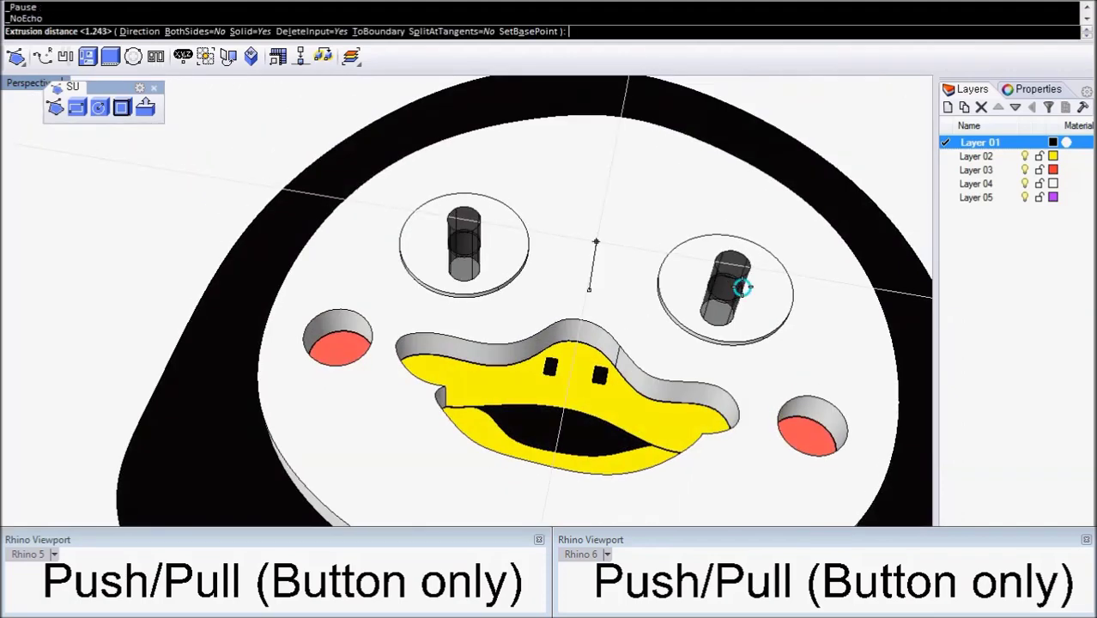
{"action": "right_click_drag", "start_coordinate": [742, 288], "coordinate": [757, 266]}
{"action": "scroll", "coordinate": [754, 292], "scroll_direction": "up", "scroll_amount": 4}
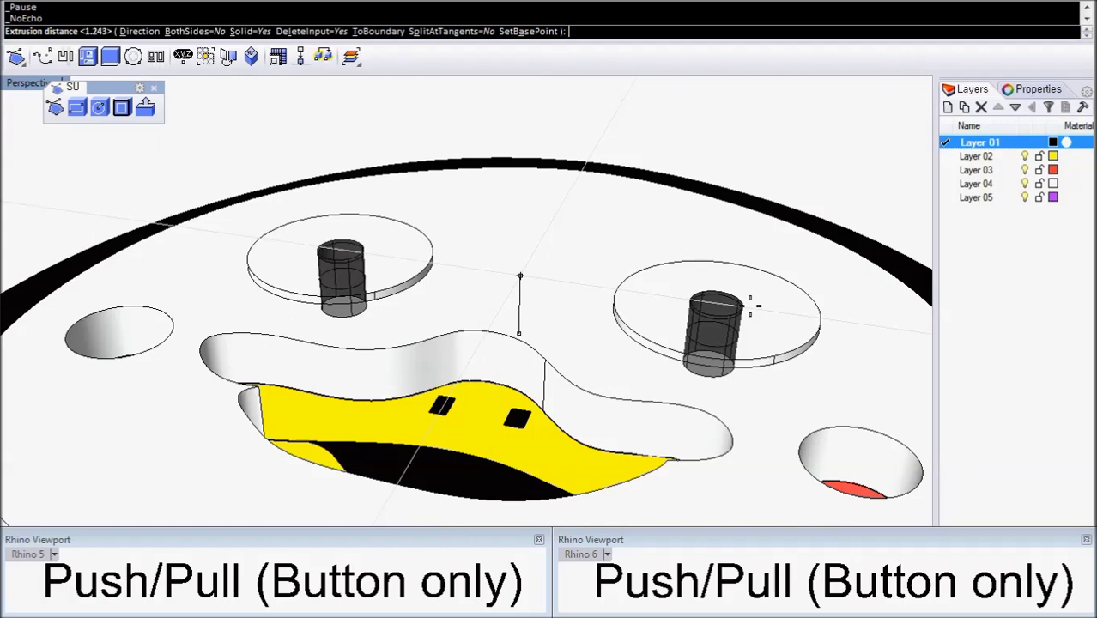
{"action": "left_click", "coordinate": [735, 306]}
{"action": "scroll", "coordinate": [545, 257], "scroll_direction": "down", "scroll_amount": 6}
{"action": "right_click_drag", "start_coordinate": [543, 257], "coordinate": [637, 357]}
{"action": "key", "text": "Escape"}
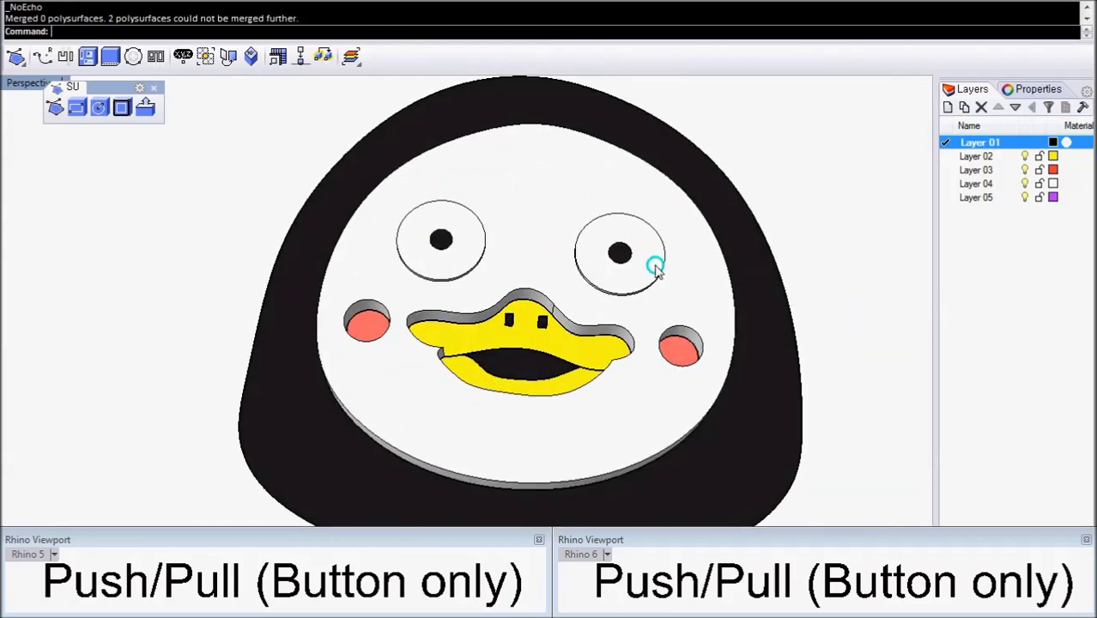
Step: Make Layer 03 current and extrude both red cheek surfaces upward by about 1.08 with Push/Pull, flush with the raised white face
{"action": "mouse_move", "coordinate": [654, 266]}
{"action": "right_mouse_down"}
{"action": "mouse_move", "coordinate": [661, 328]}
{"action": "mouse_move", "coordinate": [636, 265]}
{"action": "right_mouse_up"}
{"action": "right_click_drag", "start_coordinate": [646, 356], "coordinate": [644, 334]}
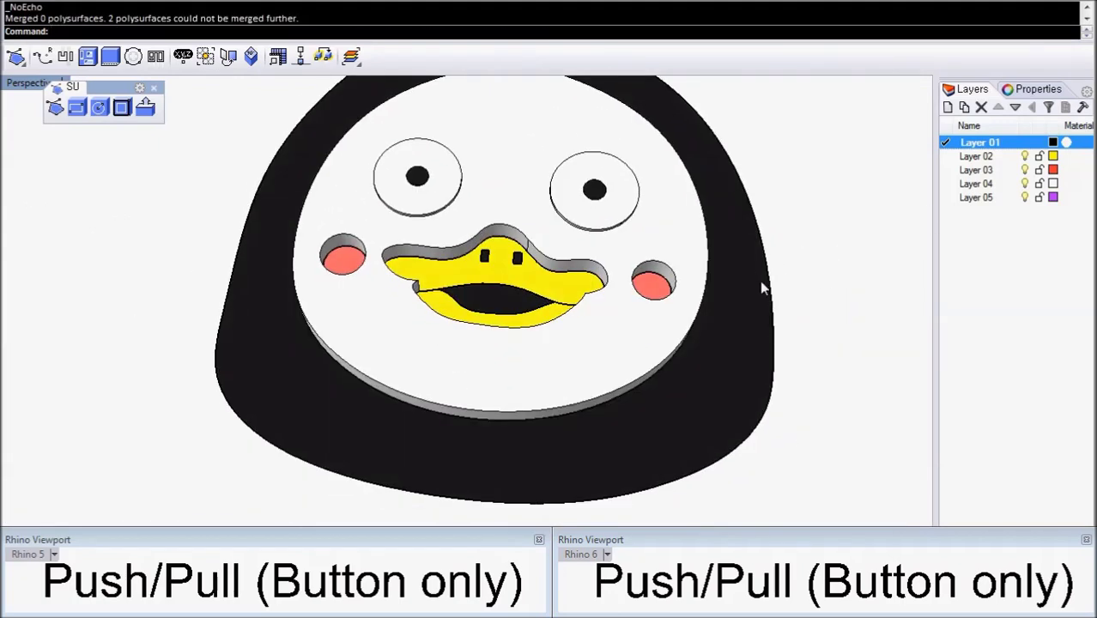
{"action": "double_click", "coordinate": [990, 171]}
{"action": "left_click", "coordinate": [655, 289]}
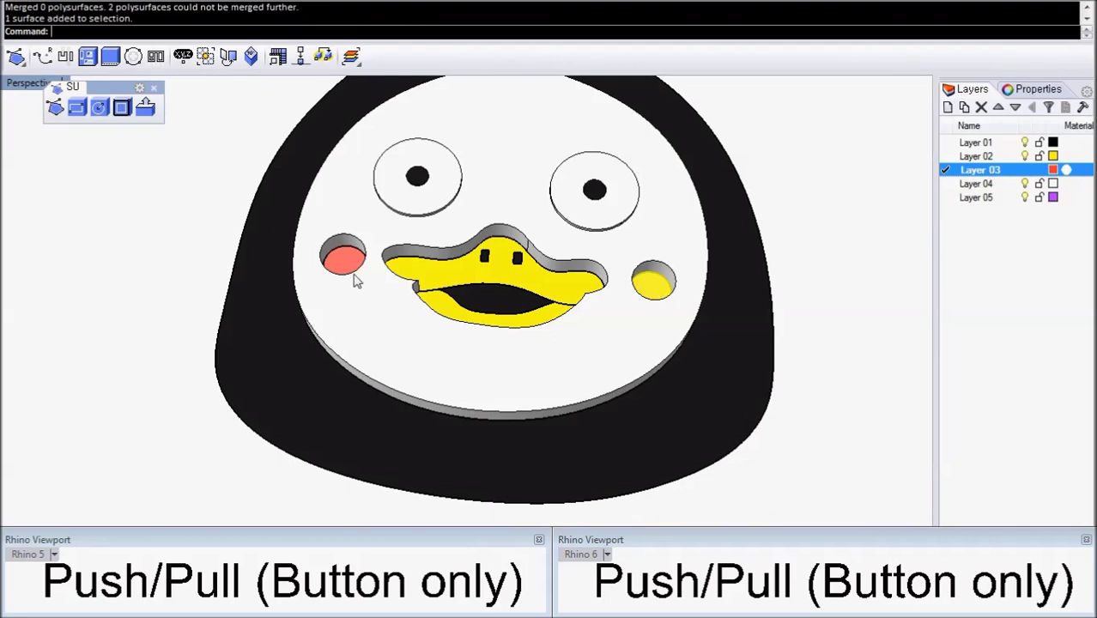
{"action": "left_click", "coordinate": [351, 272], "text": "shift"}
{"action": "left_click", "coordinate": [145, 106]}
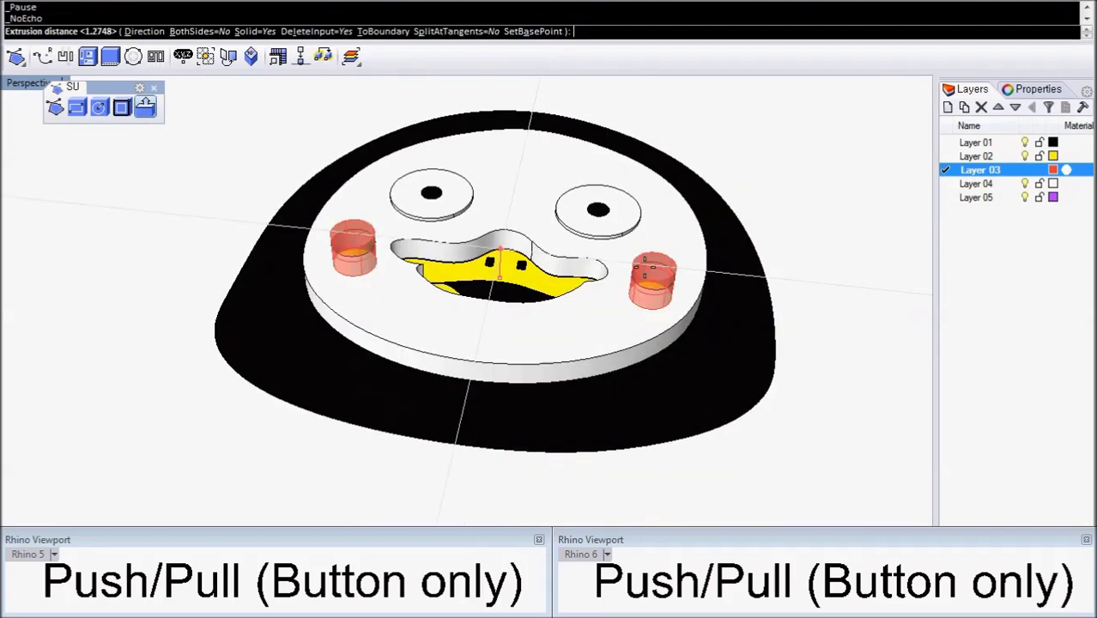
{"action": "scroll", "coordinate": [682, 301], "scroll_direction": "up", "scroll_amount": 6}
{"action": "left_click", "coordinate": [682, 304]}
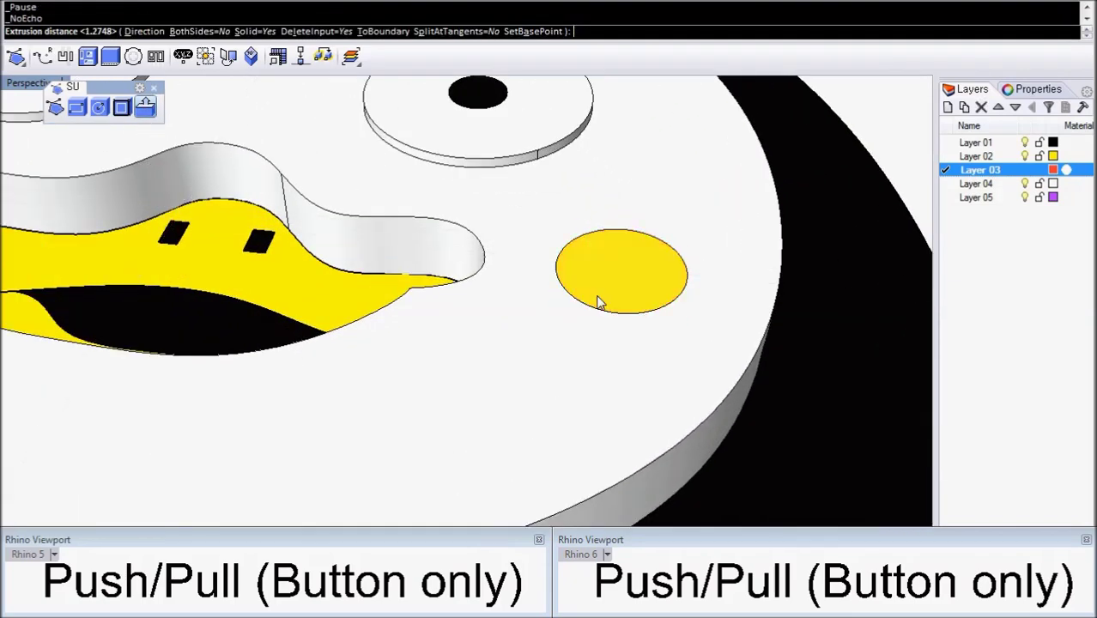
{"action": "scroll", "coordinate": [595, 295], "scroll_direction": "down", "scroll_amount": 7}
{"action": "right_click_drag", "start_coordinate": [599, 302], "coordinate": [641, 386]}
{"action": "left_click", "coordinate": [788, 298]}
{"action": "right_click_drag", "start_coordinate": [661, 290], "coordinate": [651, 275]}
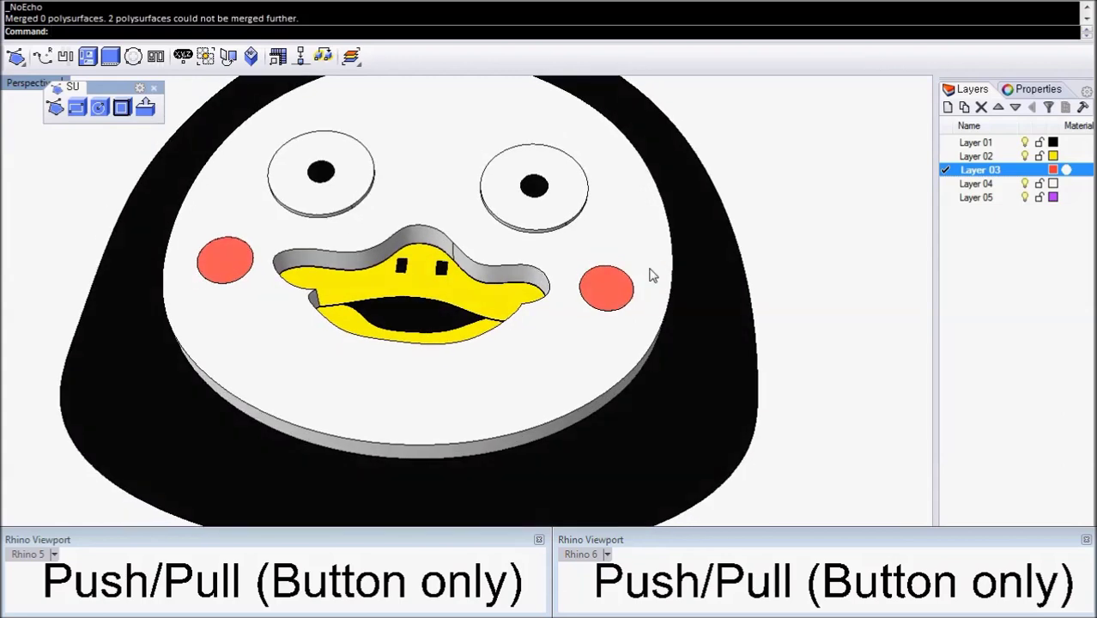
Step: Make Layer 02 current and extrude the yellow upper beak surface upward by about 1.54 with Push/Pull
{"action": "left_click", "coordinate": [976, 156]}
{"action": "scroll", "coordinate": [351, 350], "scroll_direction": "down", "scroll_amount": 2}
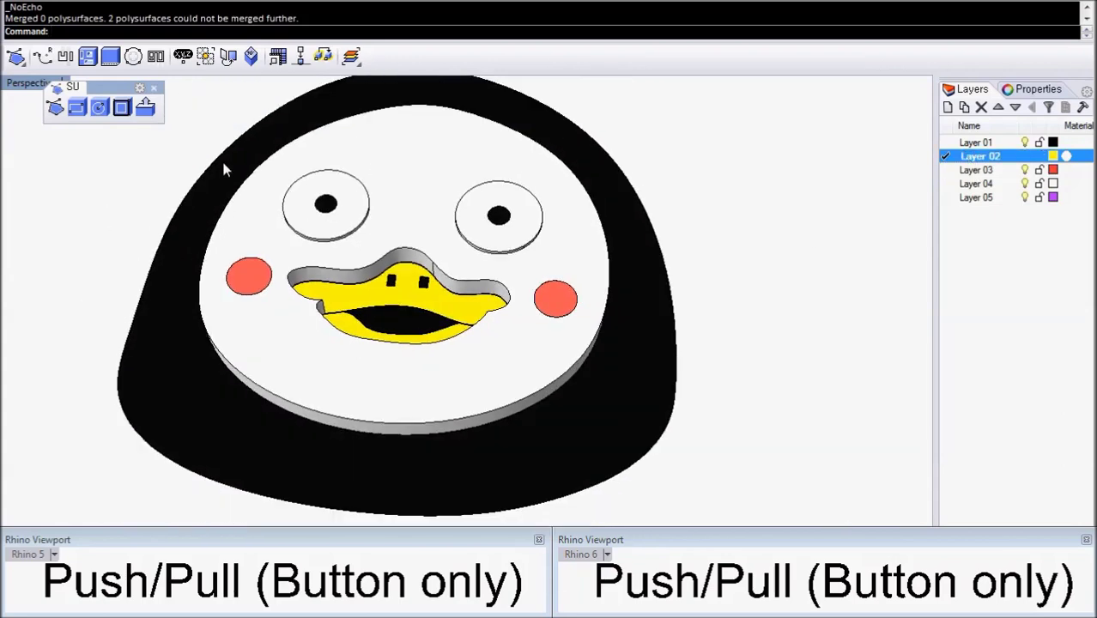
{"action": "left_click", "coordinate": [147, 107]}
{"action": "scroll", "coordinate": [448, 316], "scroll_direction": "up", "scroll_amount": 3}
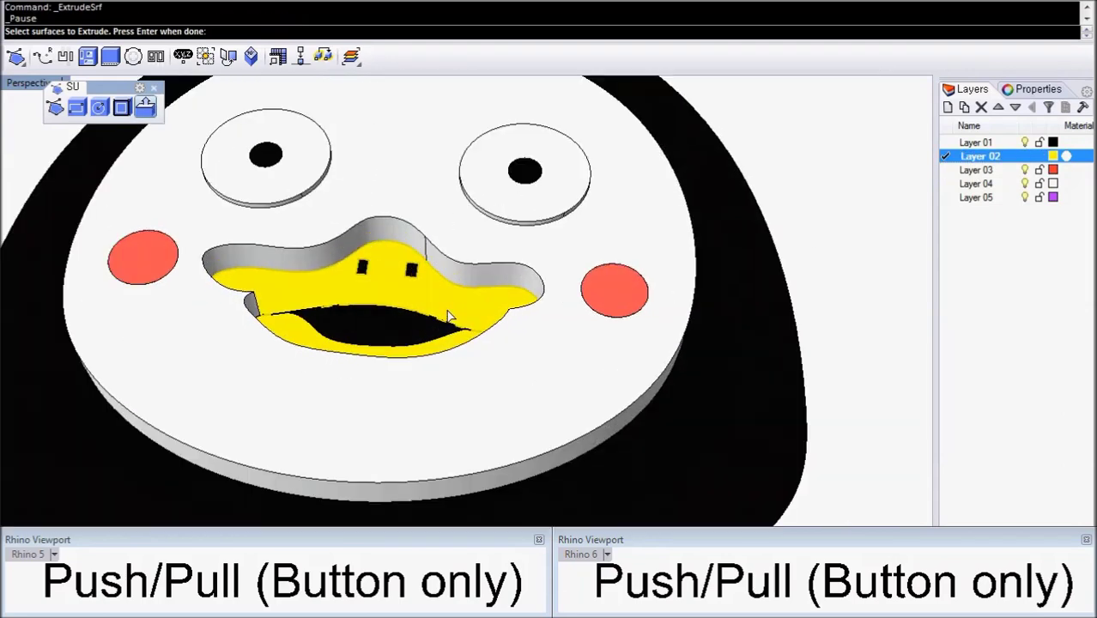
{"action": "left_click", "coordinate": [464, 307]}
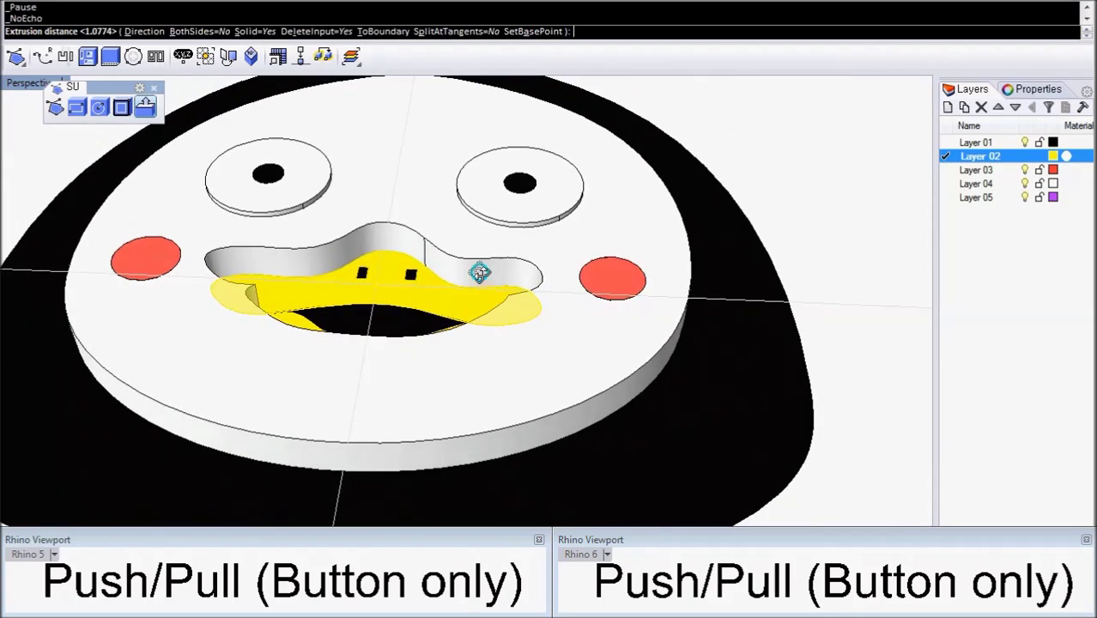
{"action": "left_click", "coordinate": [474, 244]}
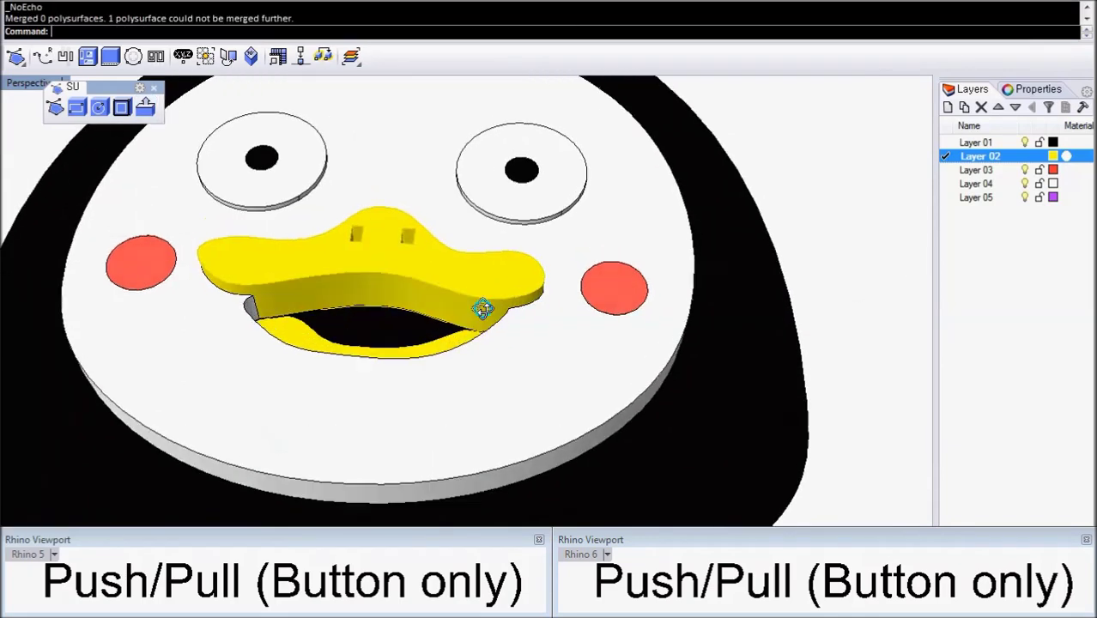
Step: Extrude the yellow lower beak surface upward with Push/Pull so that it stands above the face but below the upper beak's top
{"action": "left_click", "coordinate": [429, 364]}
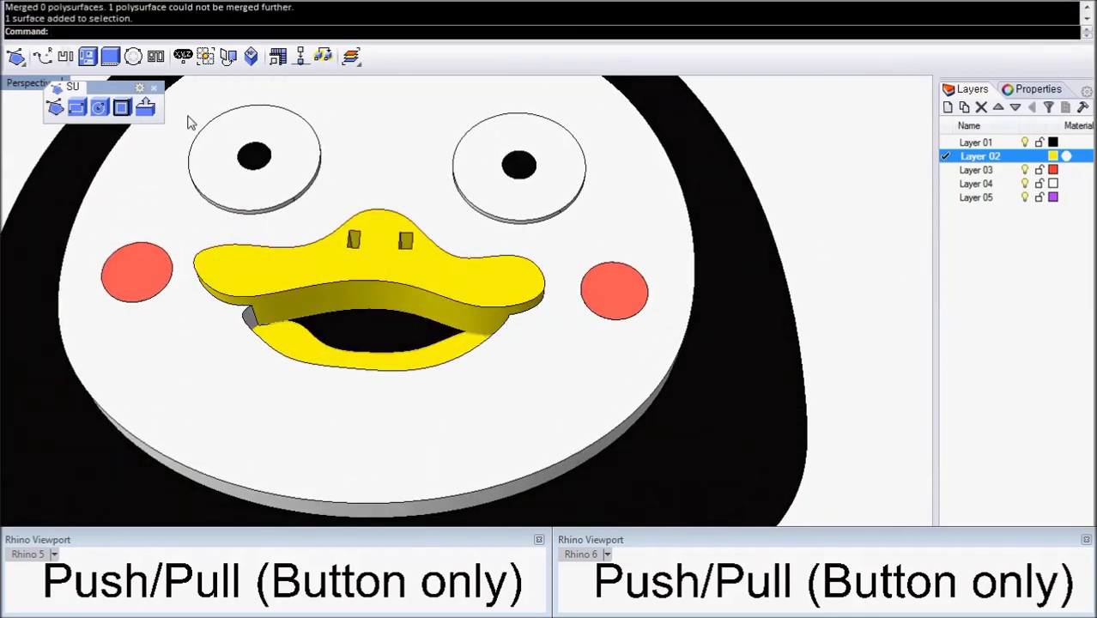
{"action": "left_click", "coordinate": [146, 108]}
{"action": "scroll", "coordinate": [534, 299], "scroll_direction": "up", "scroll_amount": 5}
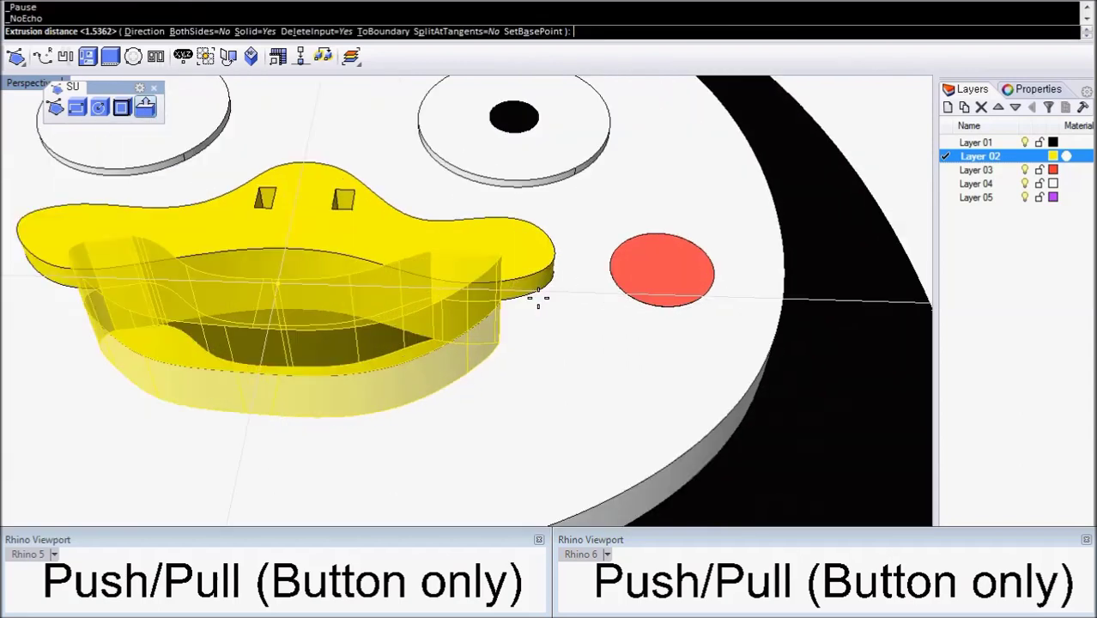
{"action": "right_click_drag", "start_coordinate": [522, 301], "coordinate": [502, 286]}
{"action": "left_click", "coordinate": [476, 283]}
{"action": "scroll", "coordinate": [436, 321], "scroll_direction": "down", "scroll_amount": 5}
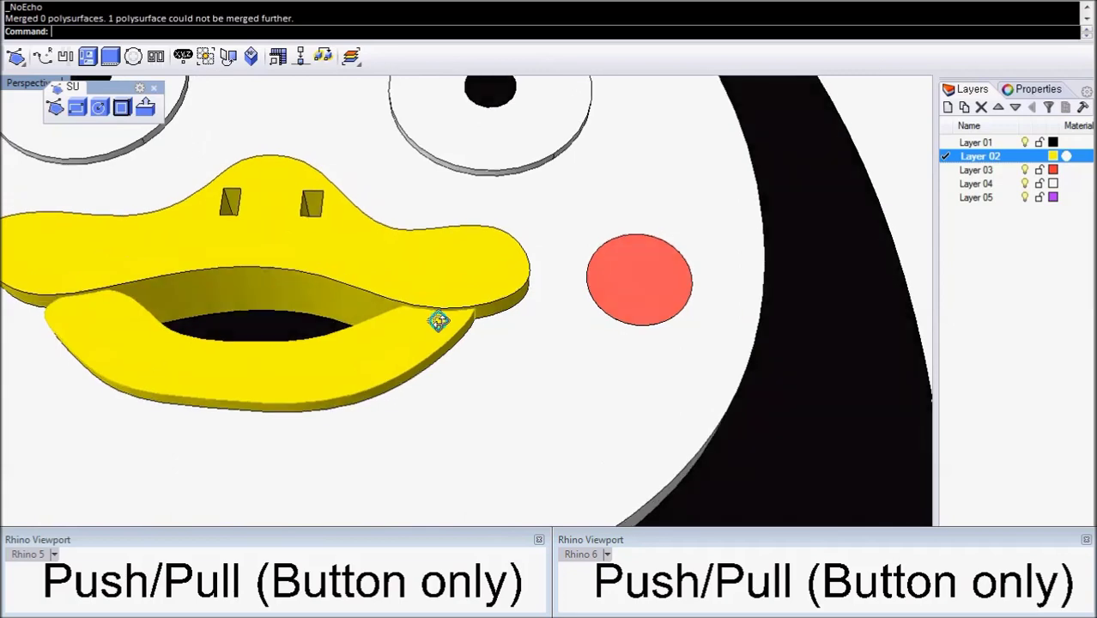
Step: Make Layer 01 current and extrude the large black body surface around the face with Push/Pull
{"action": "scroll", "coordinate": [532, 300], "scroll_direction": "down", "scroll_amount": 3}
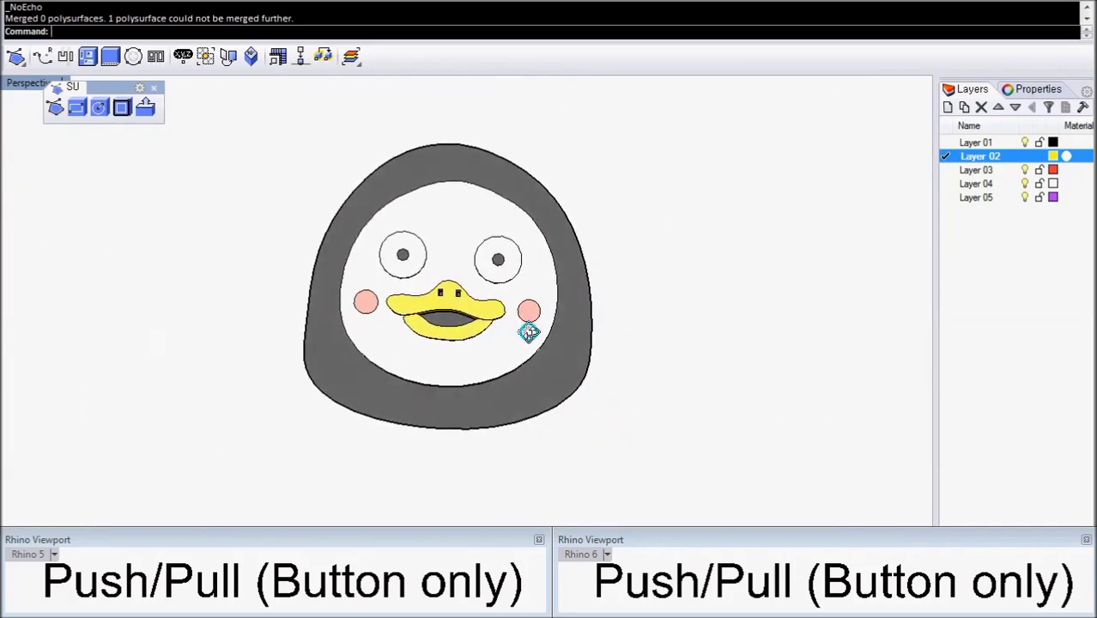
{"action": "right_click_drag", "start_coordinate": [528, 333], "coordinate": [895, 184]}
{"action": "double_click", "coordinate": [964, 144]}
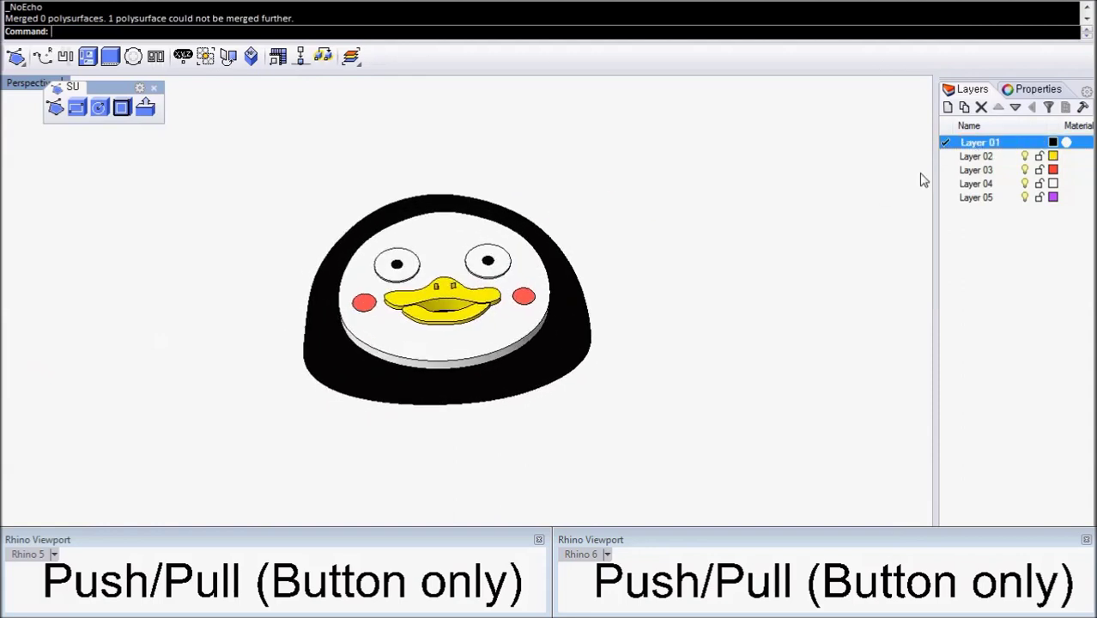
{"action": "left_click", "coordinate": [145, 106]}
{"action": "left_click", "coordinate": [556, 343]}
{"action": "key", "text": "Return"}
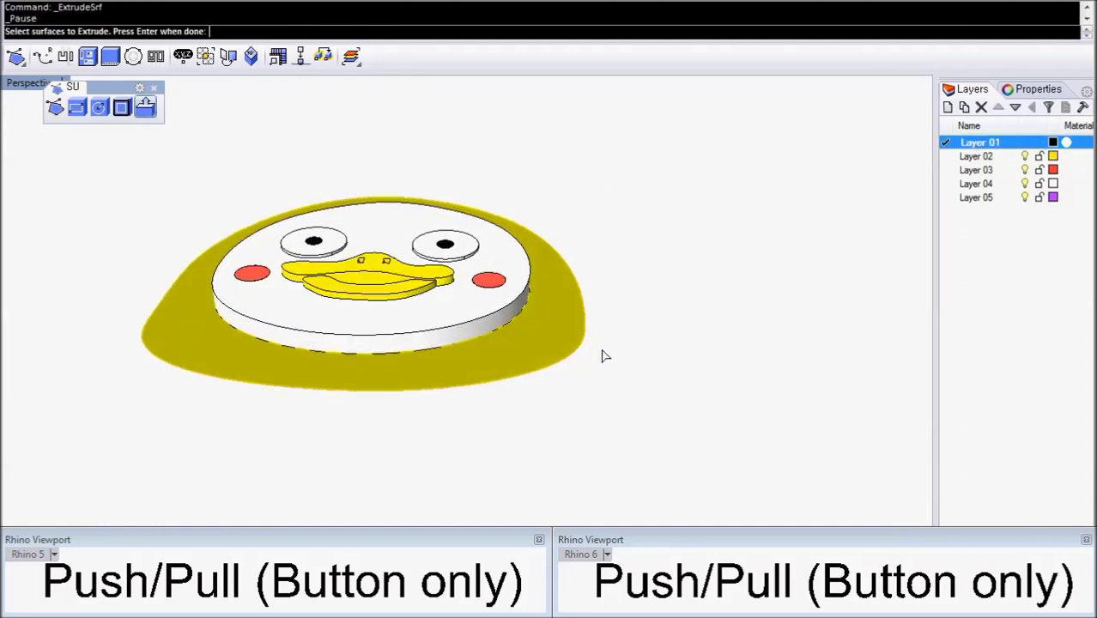
{"action": "left_click", "coordinate": [659, 303]}
{"action": "right_click_drag", "start_coordinate": [525, 264], "coordinate": [525, 356]}
{"action": "left_click", "coordinate": [763, 324]}
{"action": "right_click_drag", "start_coordinate": [425, 330], "coordinate": [605, 352]}
{"action": "mouse_move", "coordinate": [441, 341]}
{"action": "right_mouse_down"}
{"action": "mouse_move", "coordinate": [482, 341]}
{"action": "mouse_move", "coordinate": [421, 298]}
{"action": "mouse_move", "coordinate": [431, 252]}
{"action": "mouse_move", "coordinate": [619, 241]}
{"action": "mouse_move", "coordinate": [523, 250]}
{"action": "mouse_move", "coordinate": [465, 293]}
{"action": "mouse_move", "coordinate": [617, 306]}
{"action": "mouse_move", "coordinate": [556, 252]}
{"action": "mouse_move", "coordinate": [556, 361]}
{"action": "right_mouse_up"}
{"action": "scroll", "coordinate": [556, 358], "scroll_direction": "down", "scroll_amount": 2}
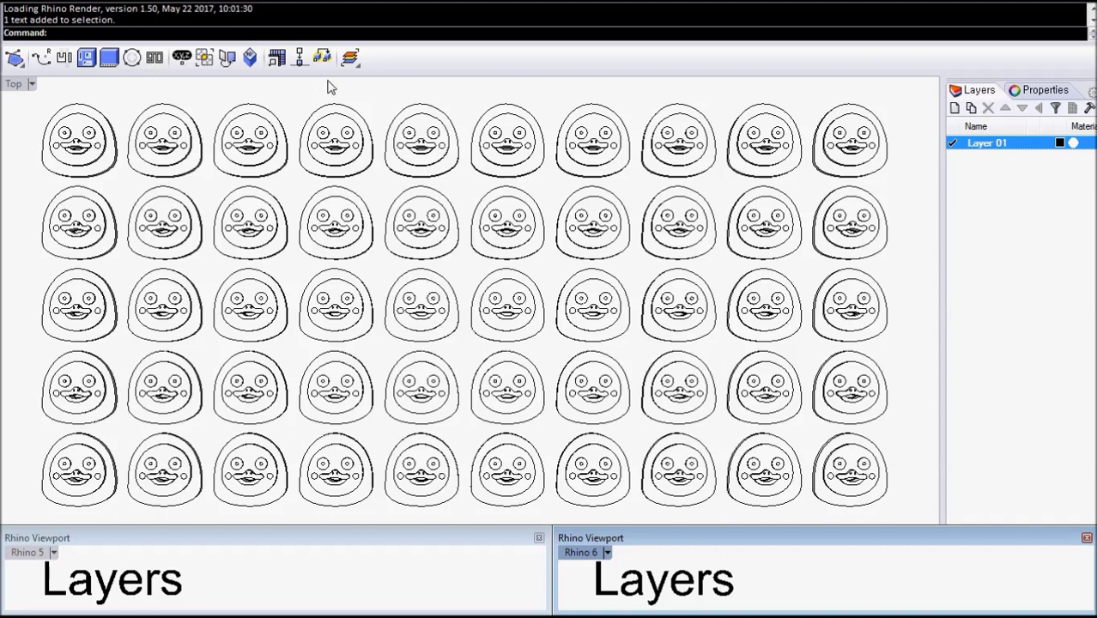
Step: Detach the layer tools from their flyout and dock them as a vertical Layers toolbar beside the viewport
{"action": "left_click", "coordinate": [350, 58]}
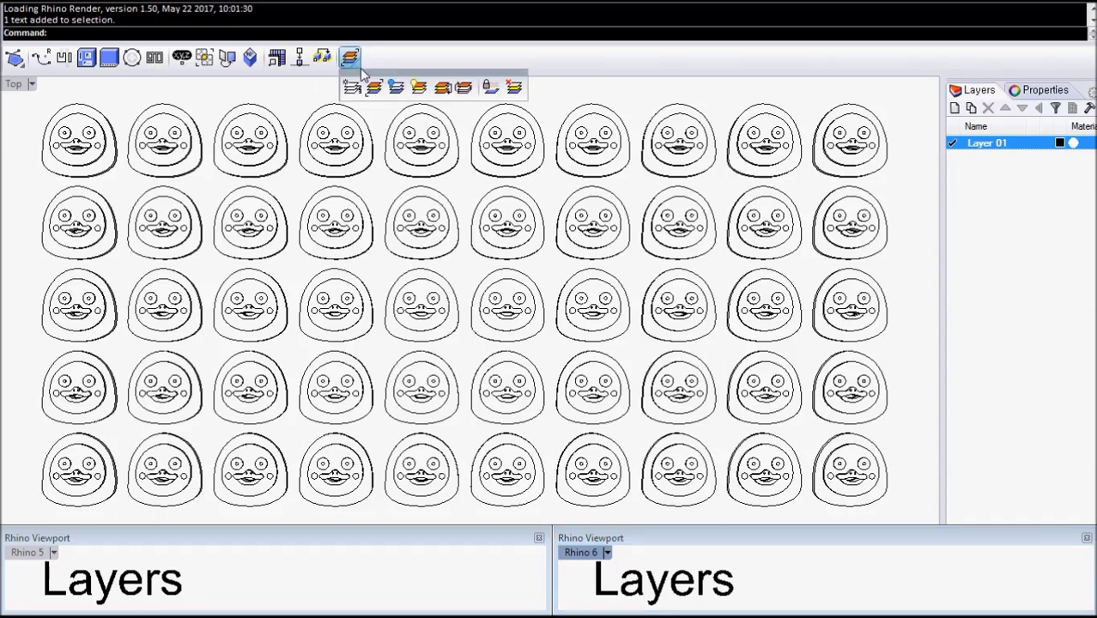
{"action": "left_click_drag", "start_coordinate": [362, 75], "coordinate": [362, 102]}
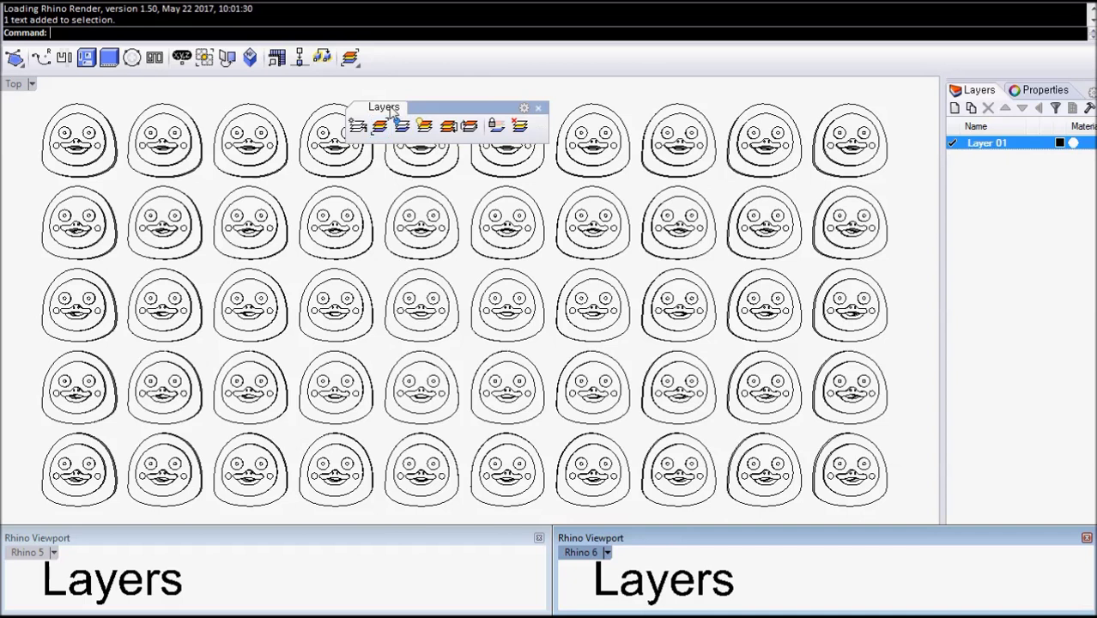
{"action": "left_click_drag", "start_coordinate": [390, 111], "coordinate": [12, 89]}
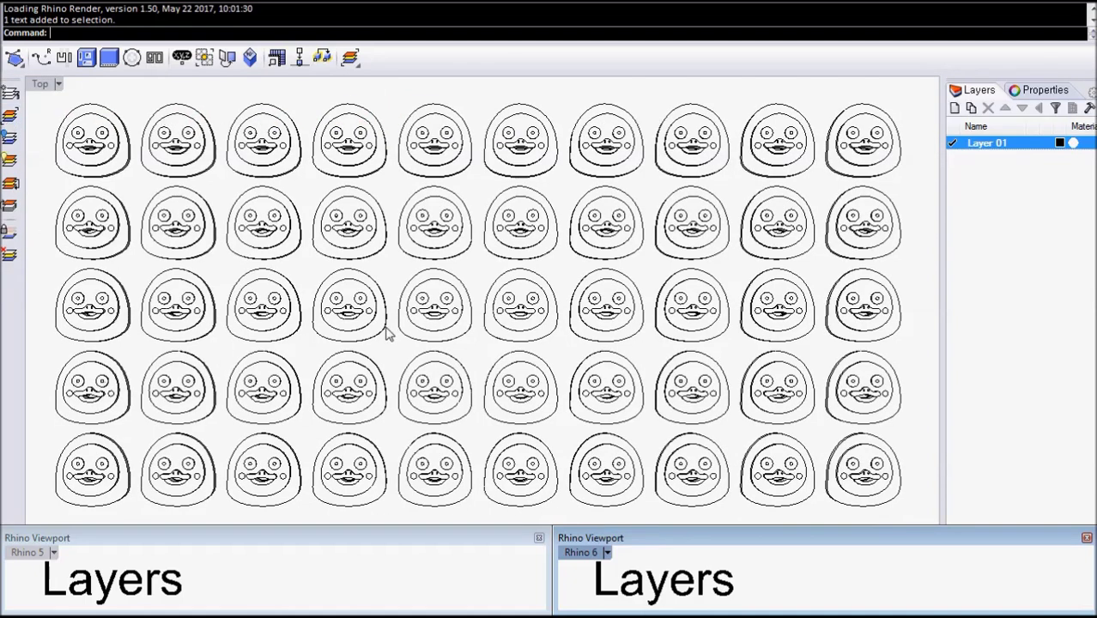
Step: Create 4 black layers with the base name 펭수 using LayersNew
{"action": "left_click", "coordinate": [10, 92]}
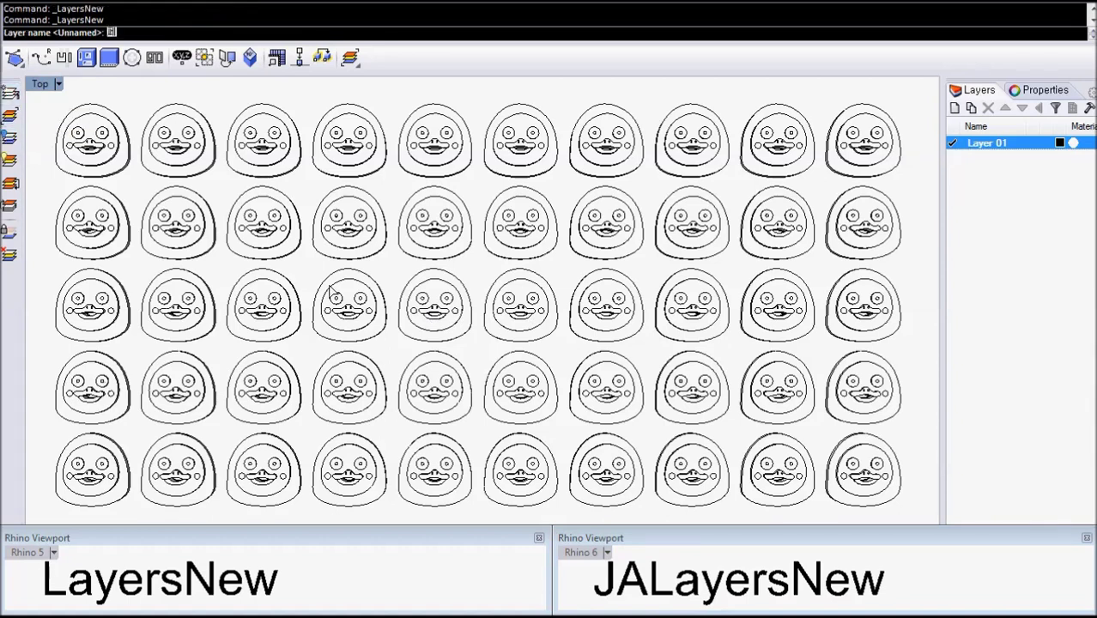
{"action": "key", "text": "Return"}
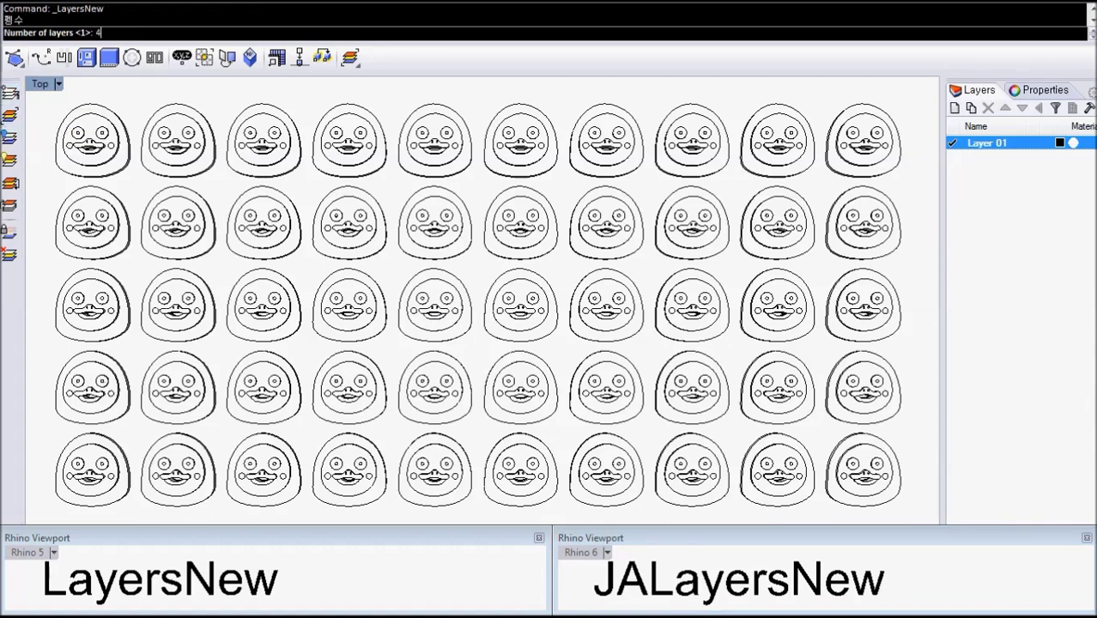
{"action": "type", "text": "4"}
{"action": "key", "text": "Return"}
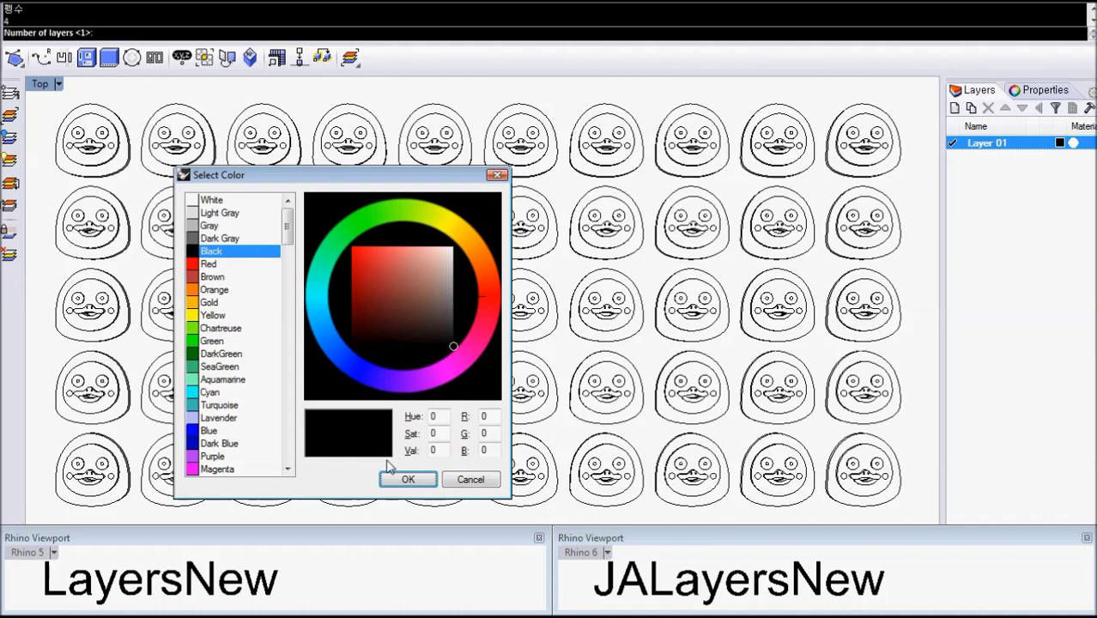
{"action": "left_click", "coordinate": [405, 478]}
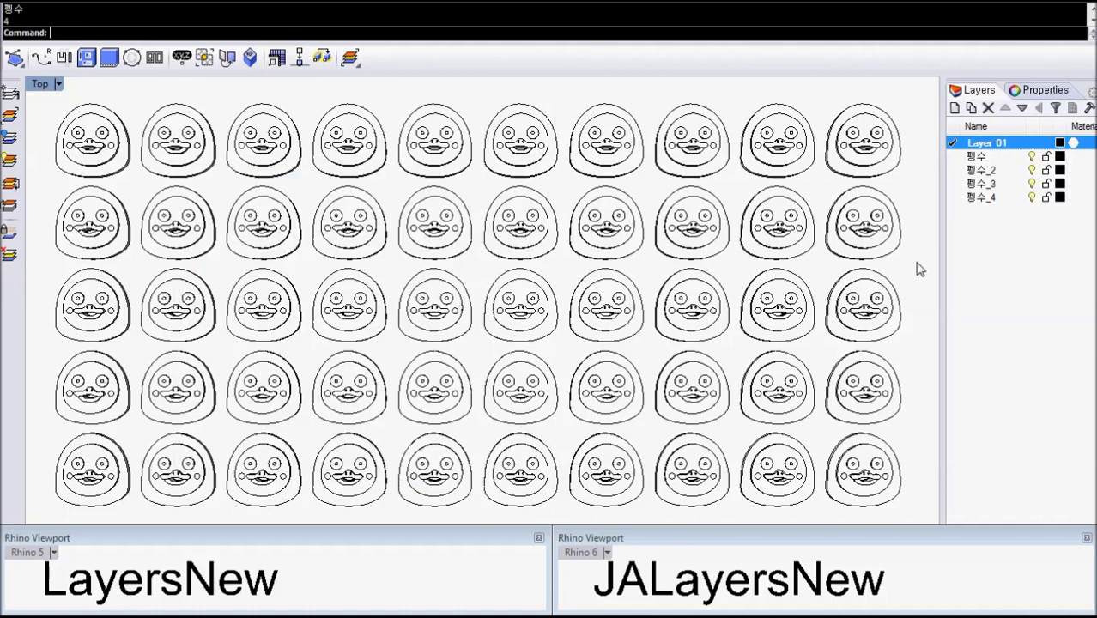
Step: Set the colour of layer 펭수 to Red and of layer 펭수_2 to Yellow
{"action": "left_click", "coordinate": [1060, 157]}
{"action": "left_click", "coordinate": [534, 239]}
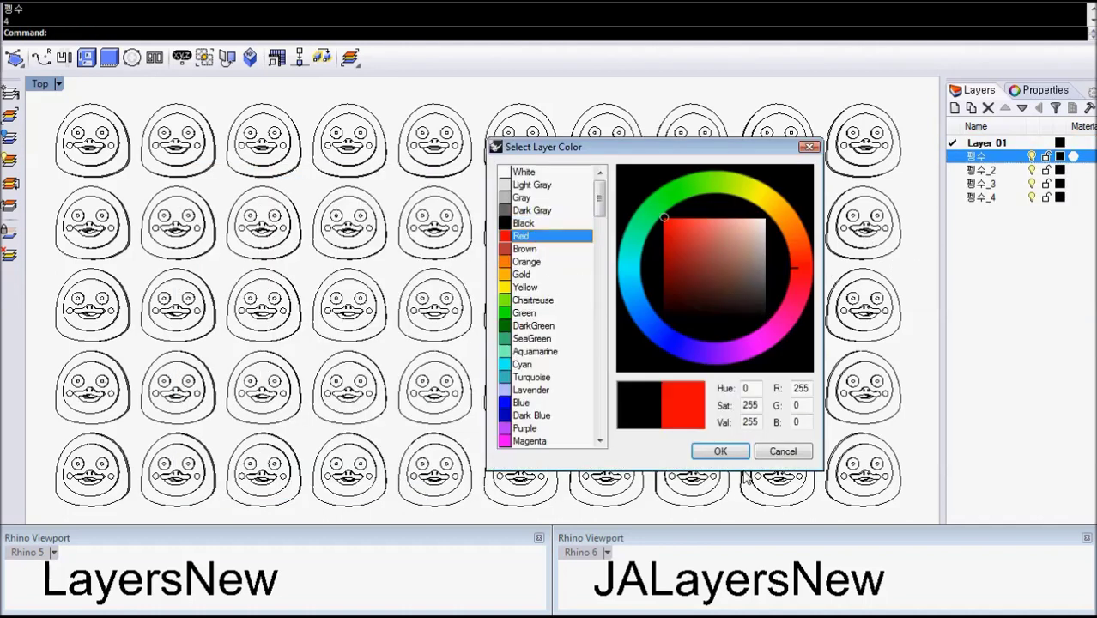
{"action": "left_click", "coordinate": [736, 447]}
{"action": "left_click", "coordinate": [1060, 170]}
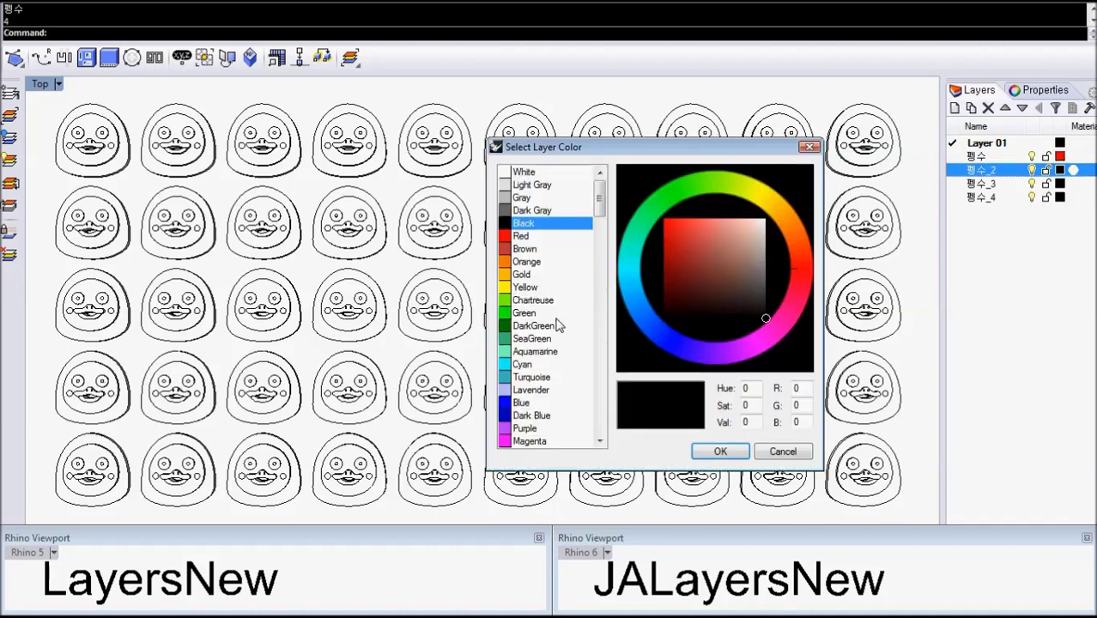
{"action": "left_click", "coordinate": [526, 287]}
{"action": "left_click", "coordinate": [717, 452]}
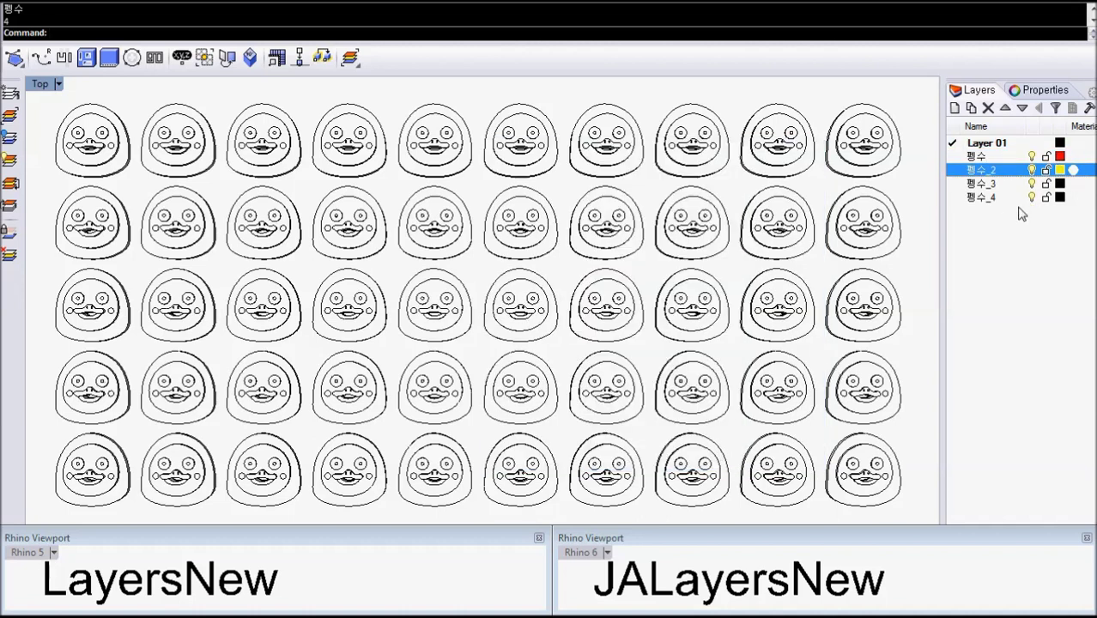
Step: Set the colour of layer 펭수_3 to Green and of layer 펭수_4 to Magenta
{"action": "left_click", "coordinate": [1059, 183]}
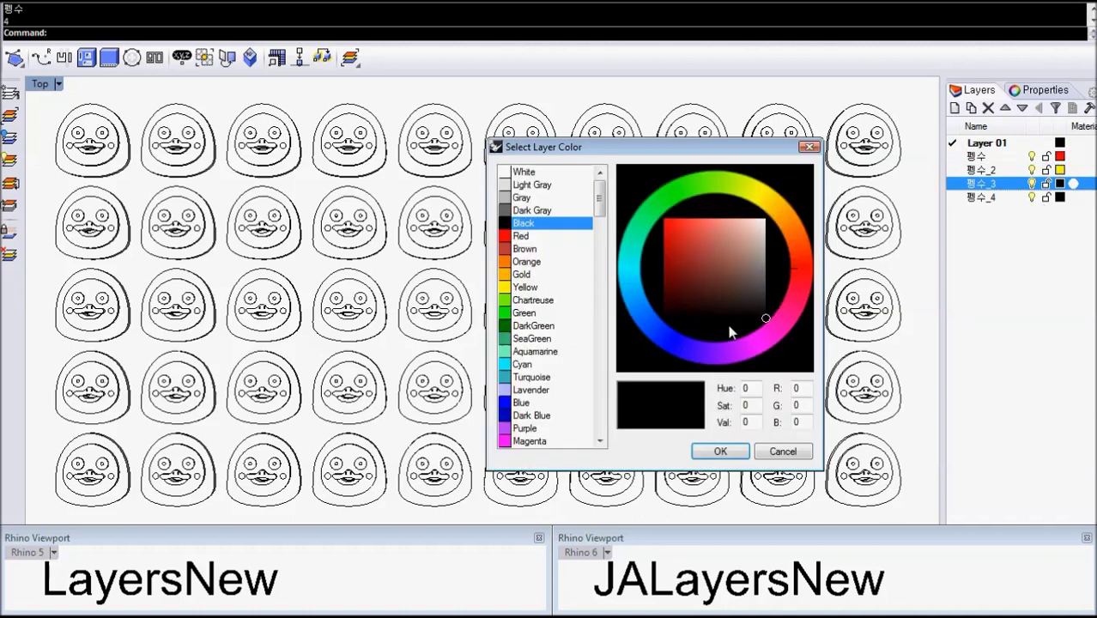
{"action": "left_click", "coordinate": [525, 313]}
{"action": "left_click", "coordinate": [720, 451]}
{"action": "left_click", "coordinate": [1062, 198]}
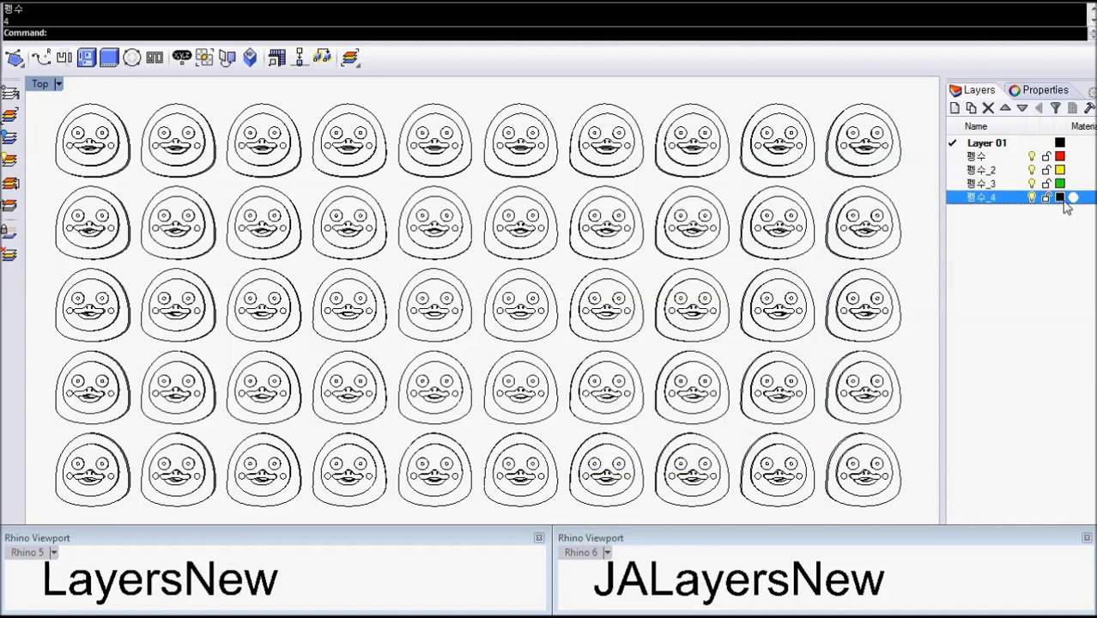
{"action": "left_click", "coordinate": [547, 441]}
{"action": "left_click", "coordinate": [720, 451]}
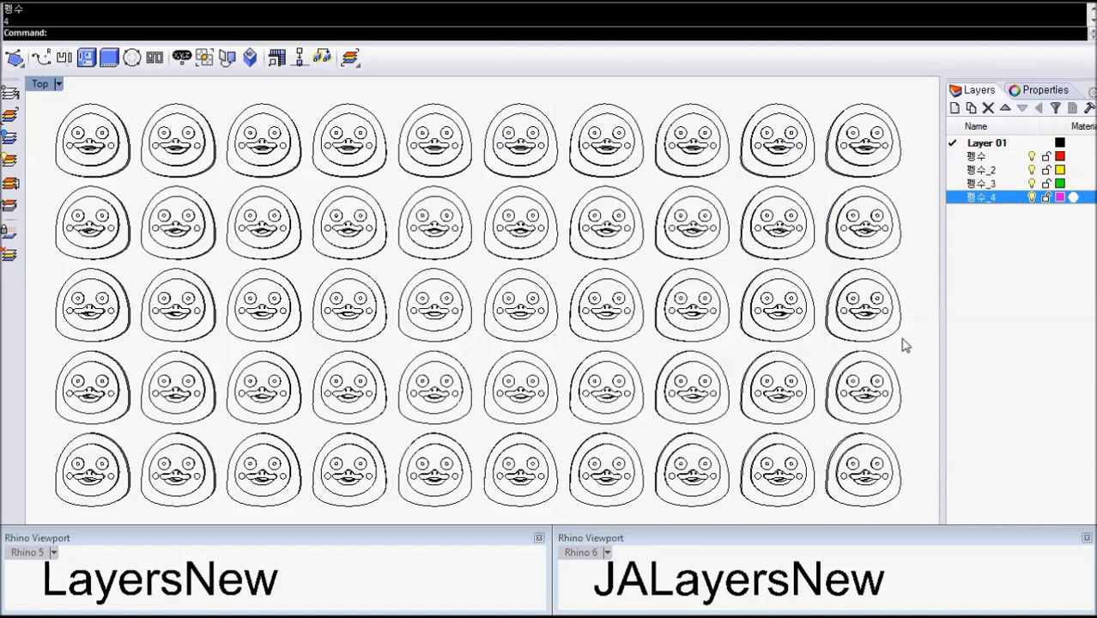
{"action": "left_click", "coordinate": [990, 156]}
{"action": "left_click", "coordinate": [991, 142]}
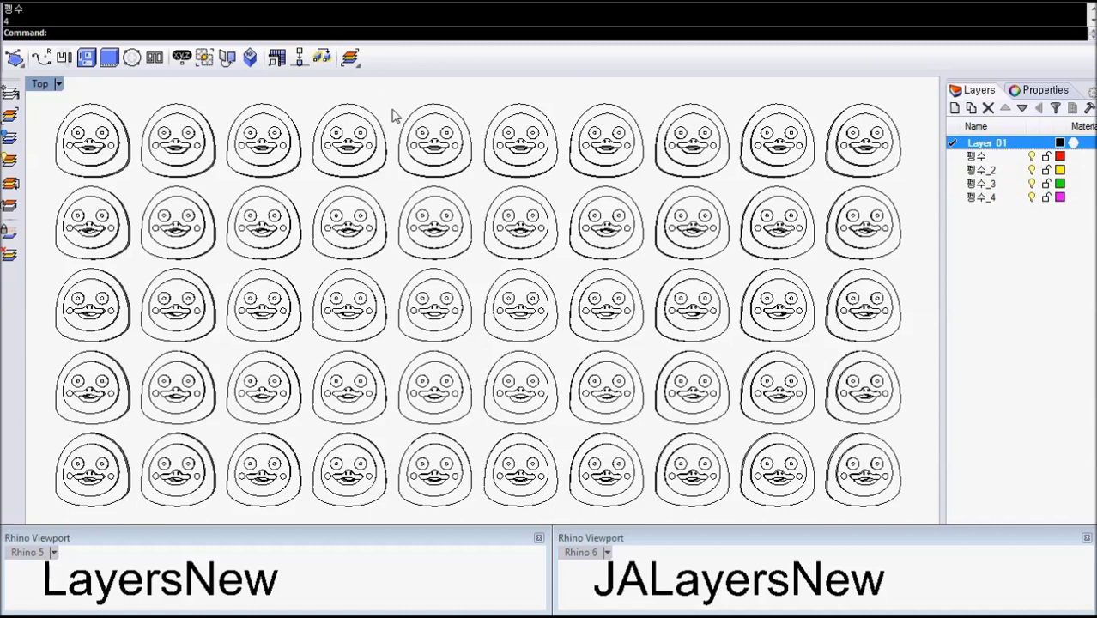
Step: Move the characters in the third and fourth columns to layer 펭수 and those in the fifth and sixth columns to 펭수_2
{"action": "left_click_drag", "start_coordinate": [379, 99], "coordinate": [249, 477]}
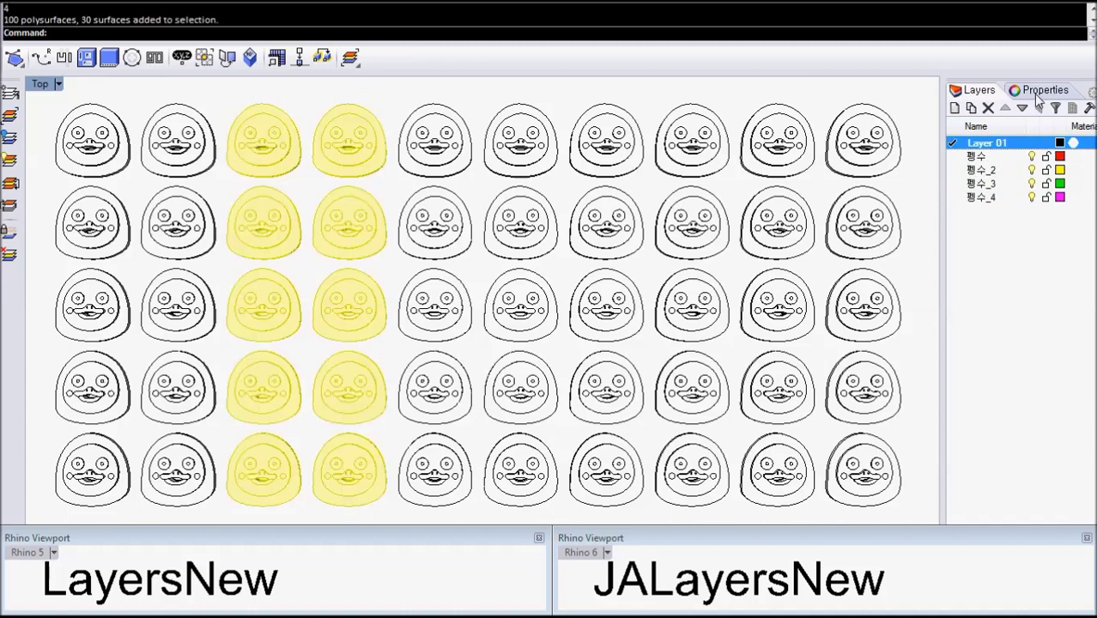
{"action": "right_click", "coordinate": [999, 159]}
{"action": "left_click", "coordinate": [979, 439]}
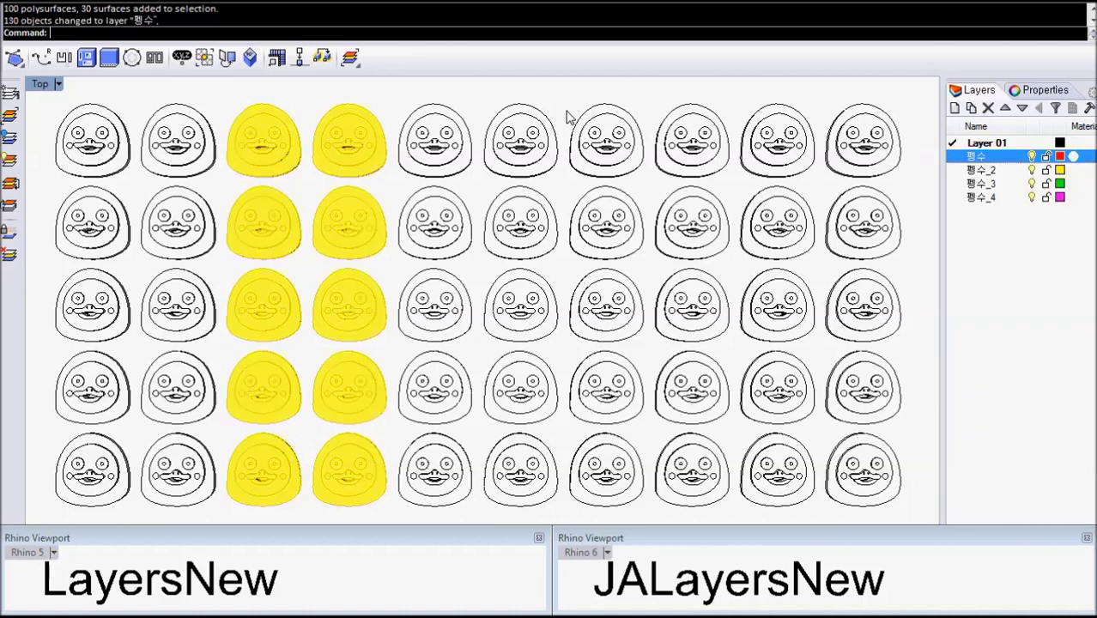
{"action": "left_click_drag", "start_coordinate": [560, 98], "coordinate": [424, 488]}
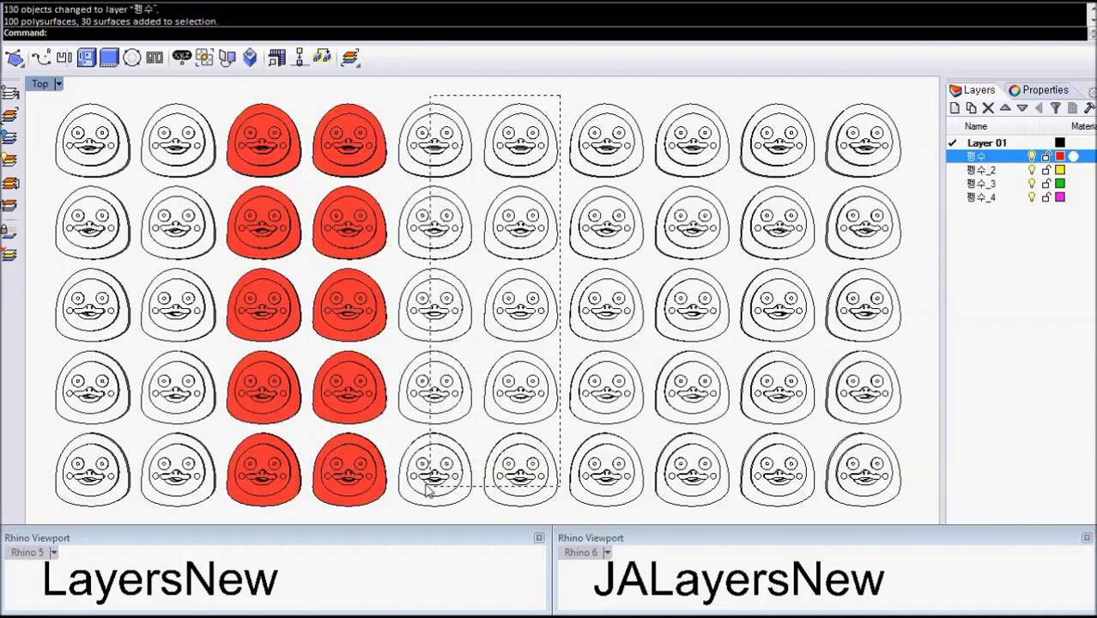
{"action": "right_click", "coordinate": [961, 169]}
{"action": "left_click", "coordinate": [979, 455]}
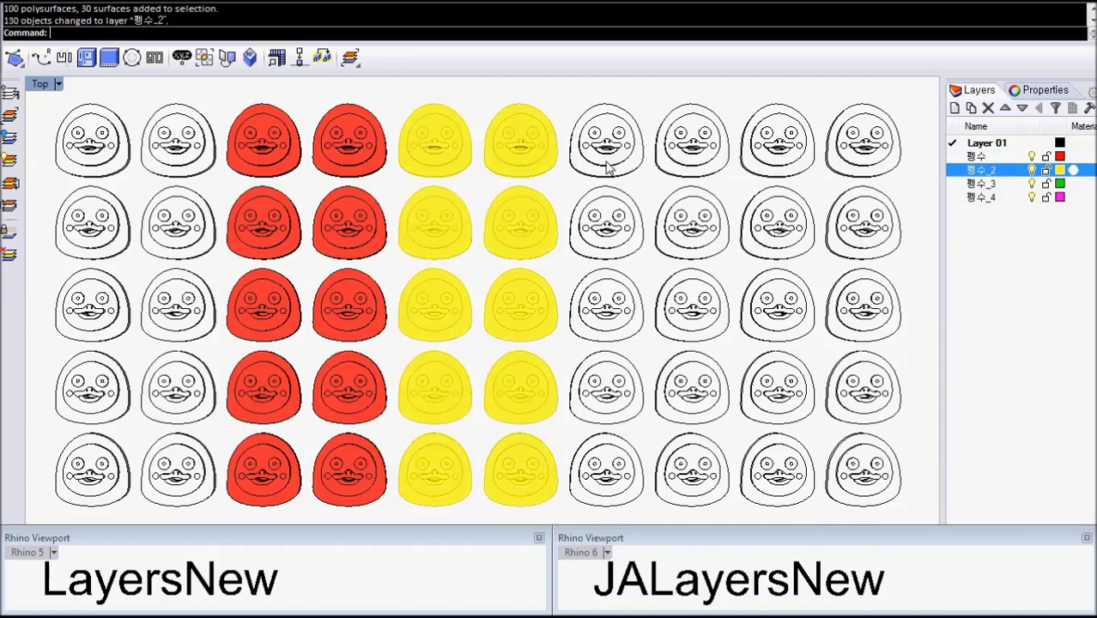
Step: Move the characters in the seventh and eighth columns to layer 펭수_3 and those in the last two columns to 펭수_4
{"action": "left_click", "coordinate": [696, 97]}
{"action": "left_click_drag", "start_coordinate": [607, 432], "coordinate": [606, 433]}
{"action": "right_click", "coordinate": [980, 183]}
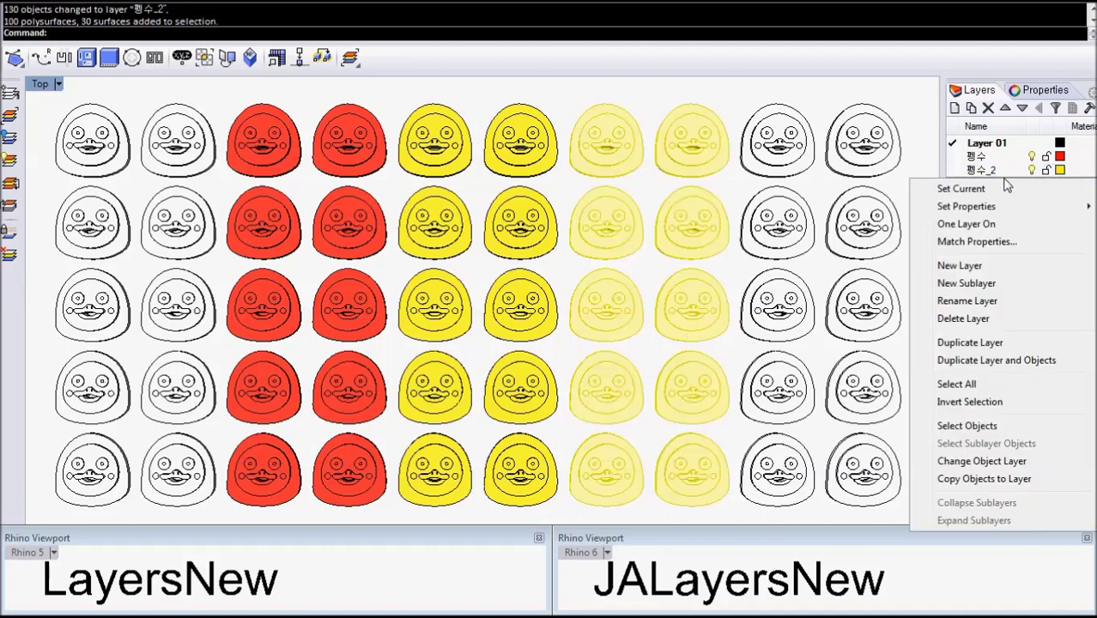
{"action": "left_click", "coordinate": [979, 456]}
{"action": "left_click", "coordinate": [889, 99]}
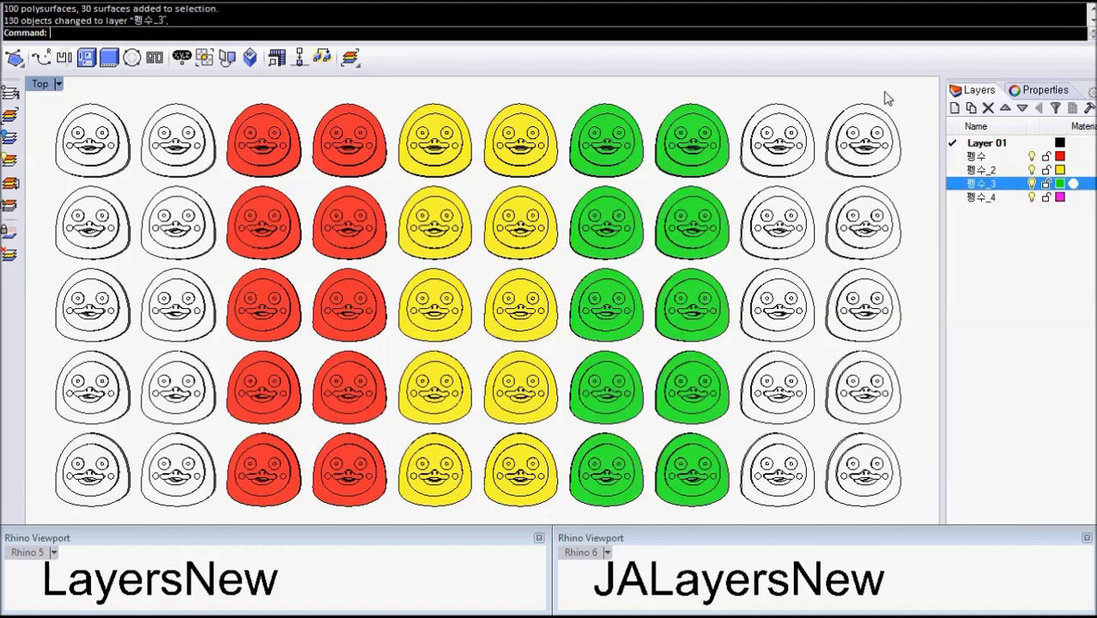
{"action": "left_click_drag", "start_coordinate": [888, 100], "coordinate": [777, 486]}
{"action": "right_click", "coordinate": [982, 198]}
{"action": "left_click", "coordinate": [979, 456]}
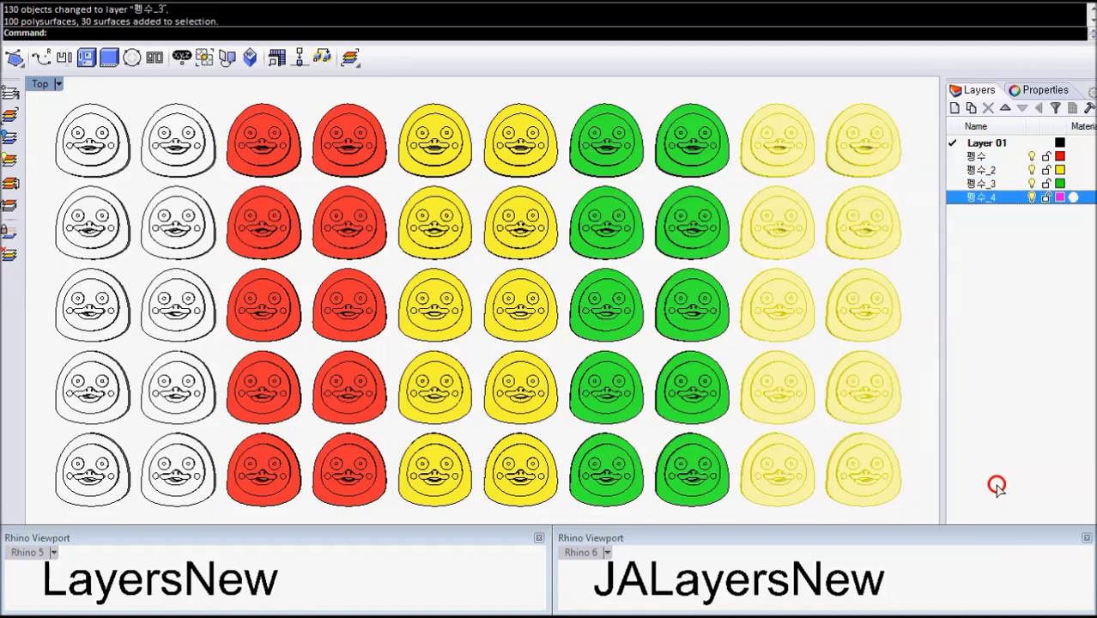
{"action": "left_click", "coordinate": [854, 92]}
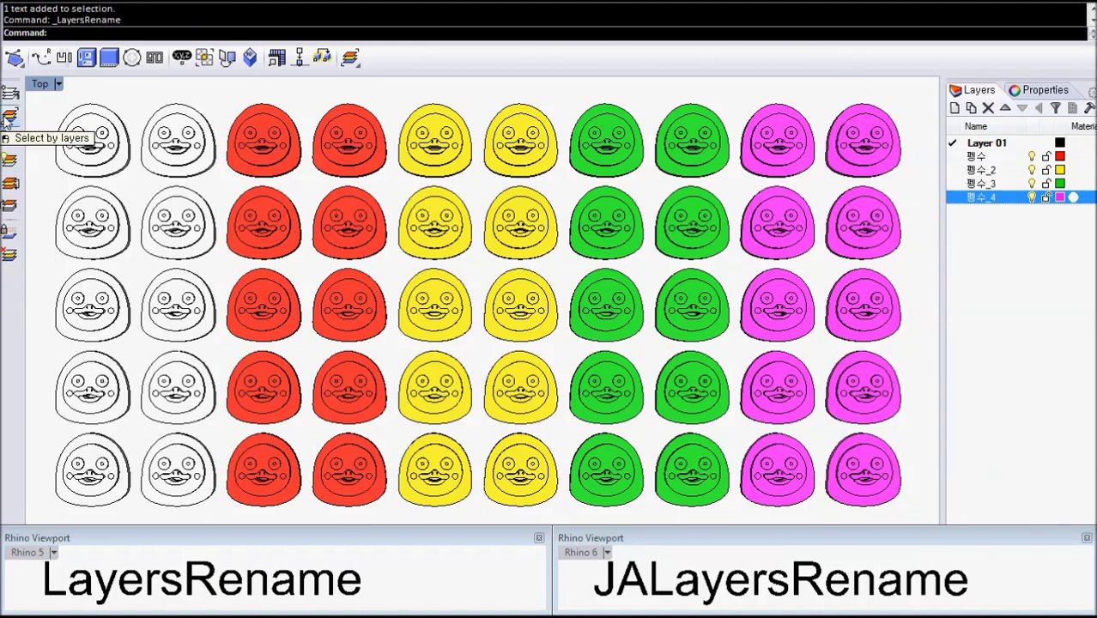
Step: Rename all layers from Layer 01 to 펭수_4 with the base name Pengsoo using LayersRename
{"action": "right_click", "coordinate": [9, 115]}
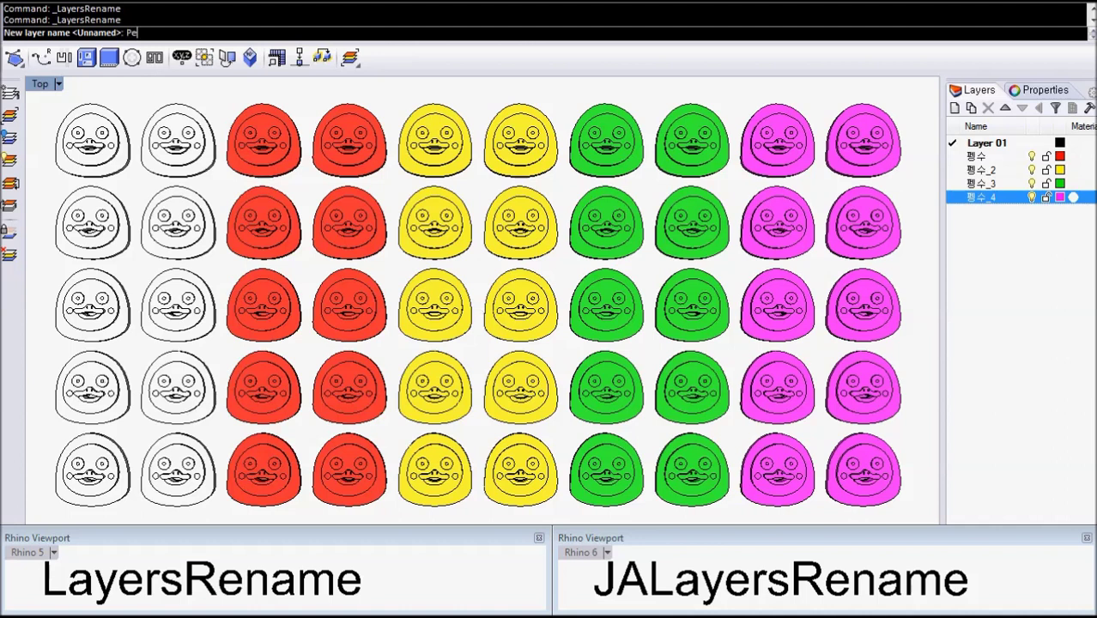
{"action": "type", "text": "Pengsoo"}
{"action": "key", "text": "Return"}
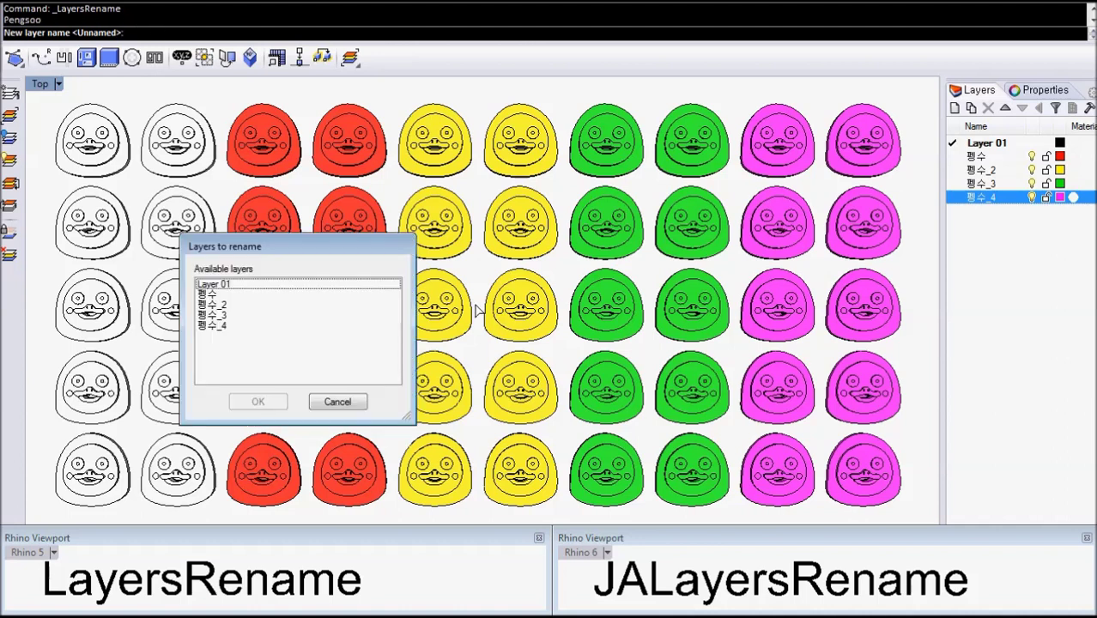
{"action": "left_click", "coordinate": [221, 285]}
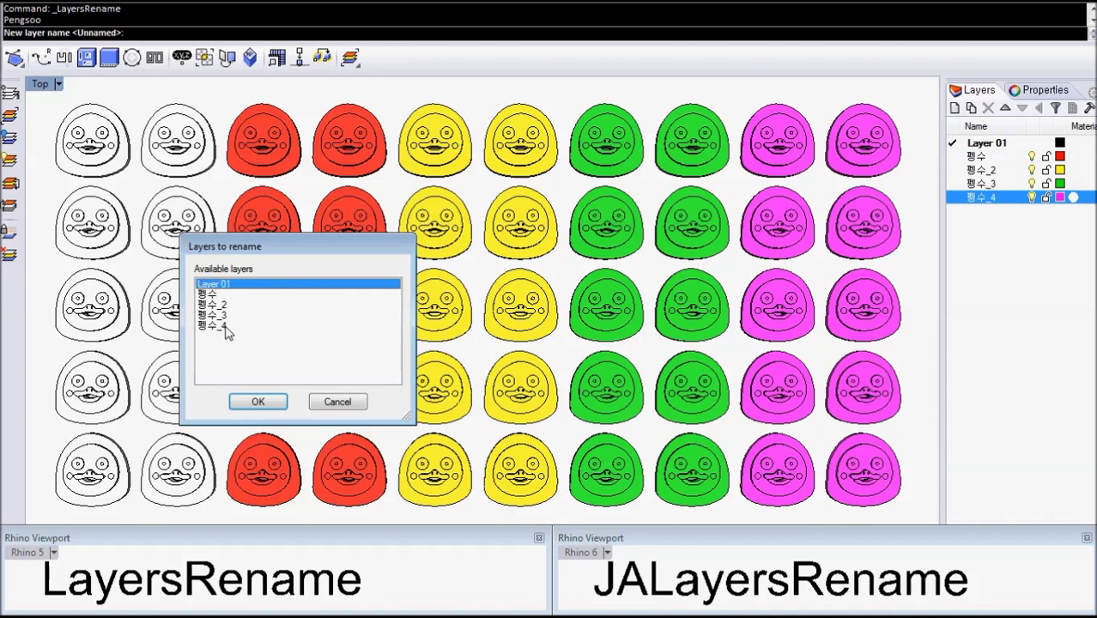
{"action": "left_click", "coordinate": [228, 325], "text": "shift"}
{"action": "left_click", "coordinate": [258, 402]}
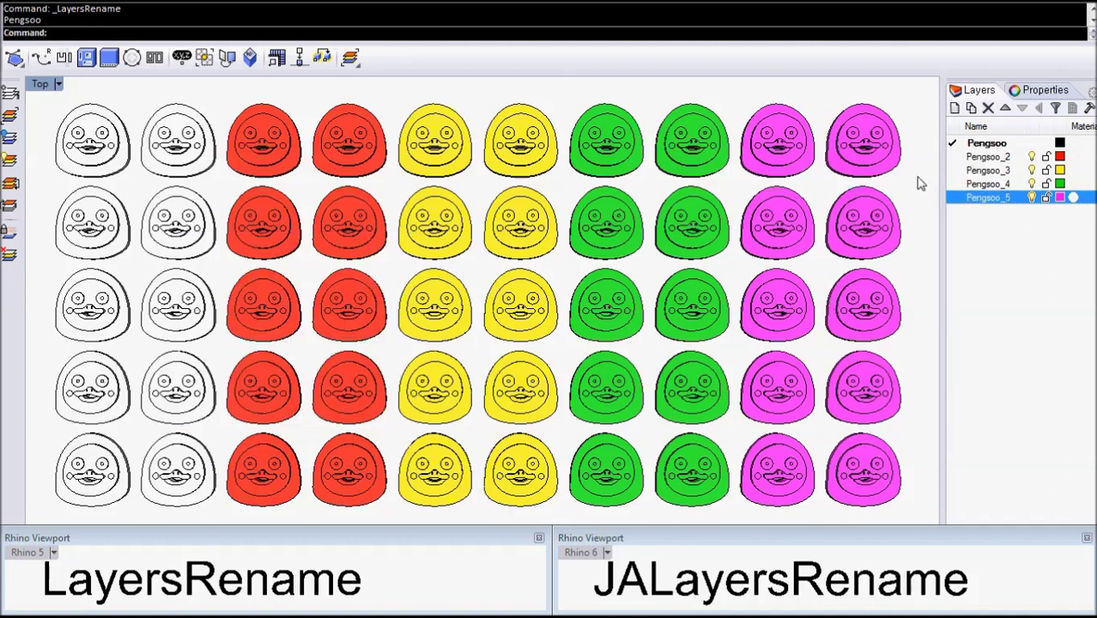
{"action": "left_click", "coordinate": [1005, 144]}
{"action": "left_click", "coordinate": [1005, 158]}
{"action": "left_click", "coordinate": [1003, 180]}
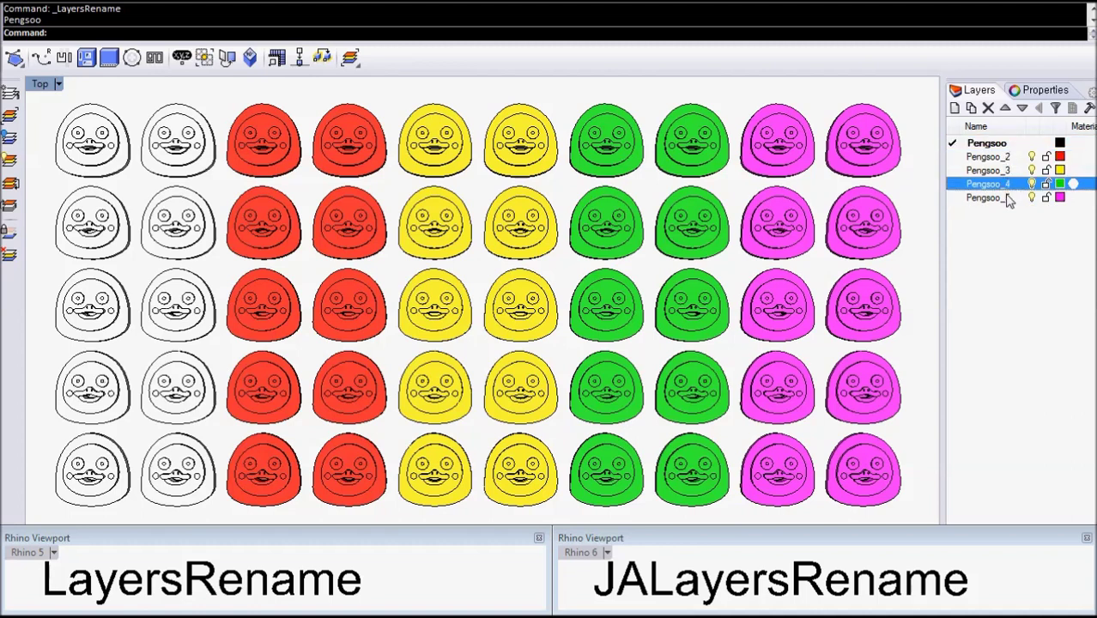
{"action": "left_click", "coordinate": [1005, 196]}
{"action": "left_click", "coordinate": [1007, 154]}
{"action": "left_click", "coordinate": [1008, 143]}
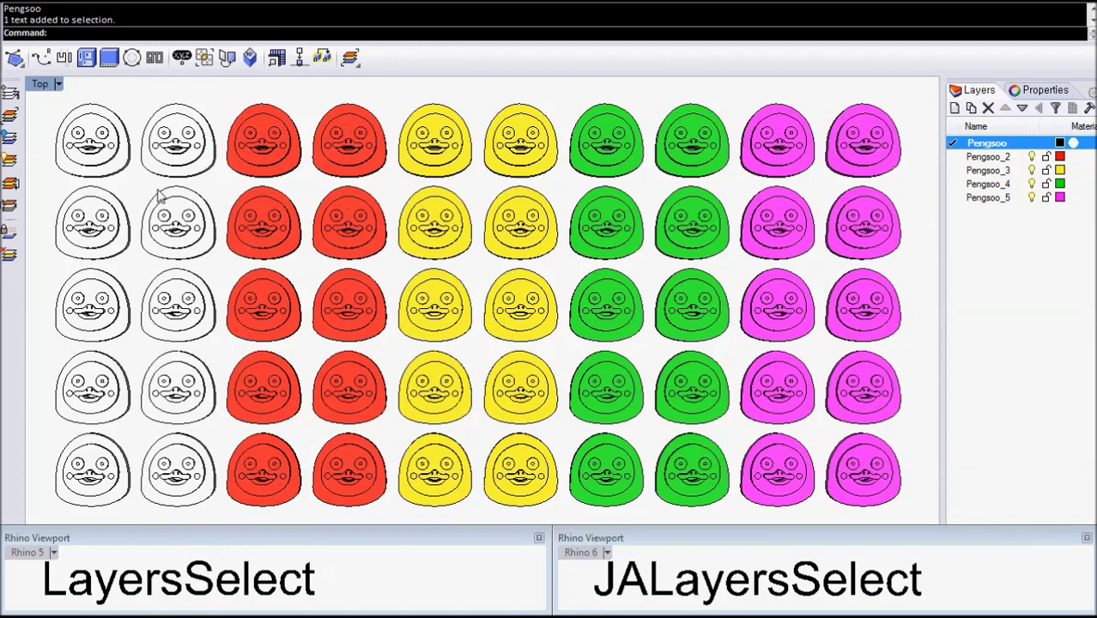
Step: Select all objects on the red and magenta layers with LayersSelect by picking one character of each, and clear the selection
{"action": "left_click", "coordinate": [10, 120]}
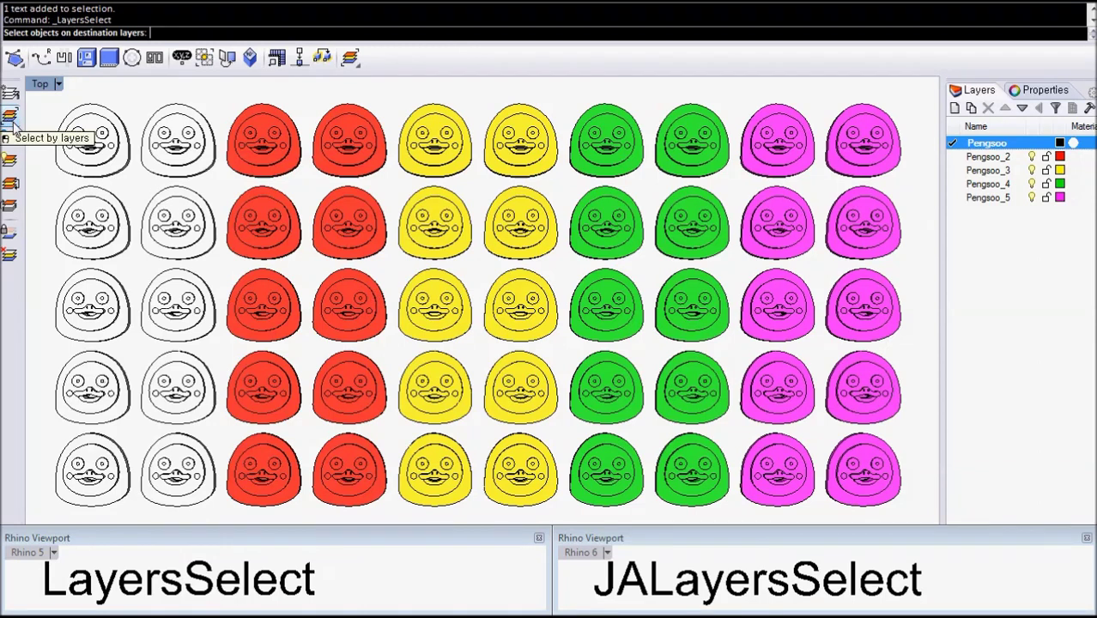
{"action": "left_click", "coordinate": [252, 161]}
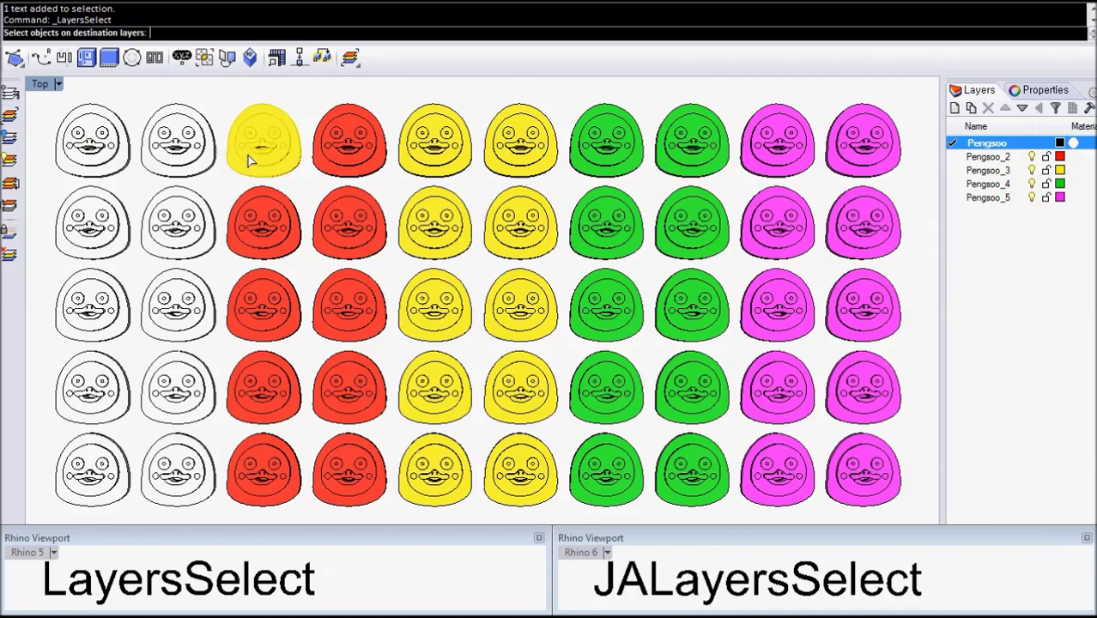
{"action": "left_click", "coordinate": [781, 165]}
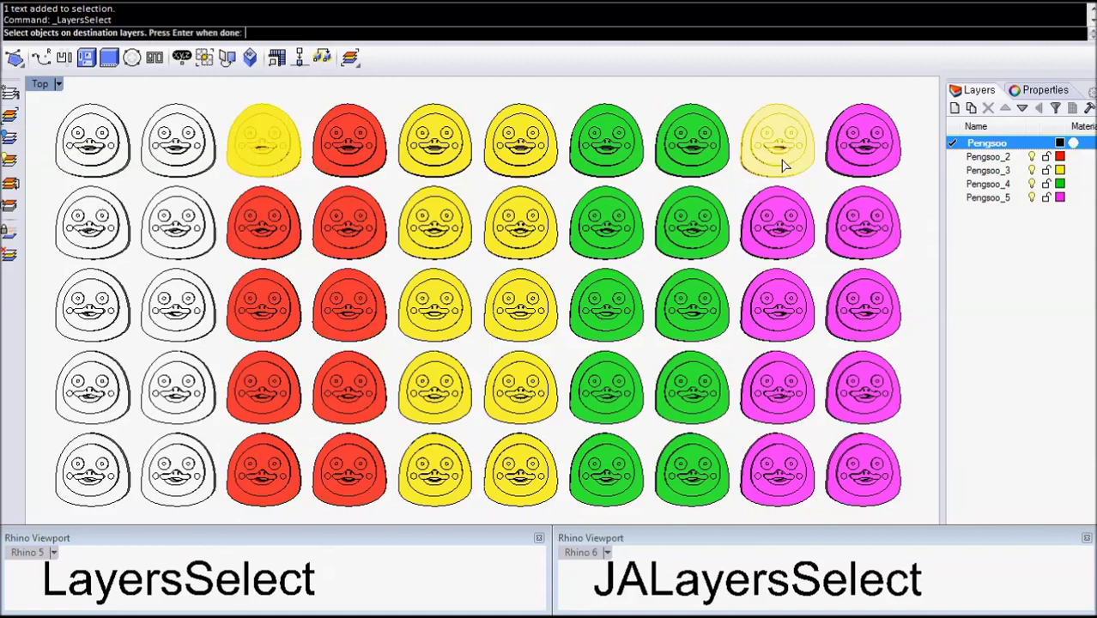
{"action": "key", "text": "Return"}
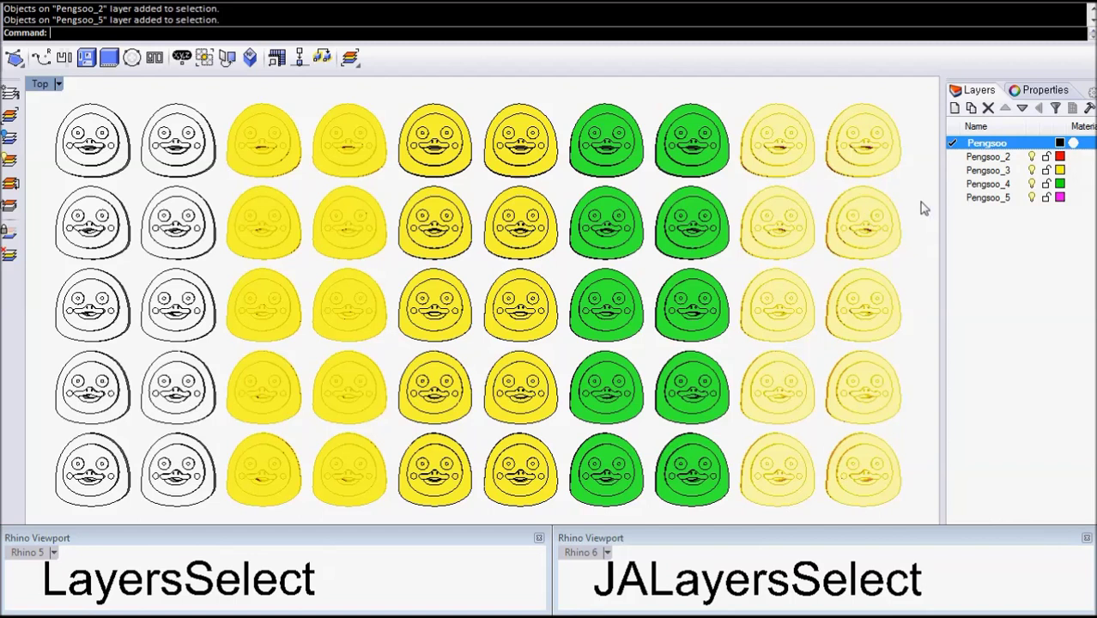
{"action": "key", "text": "Escape"}
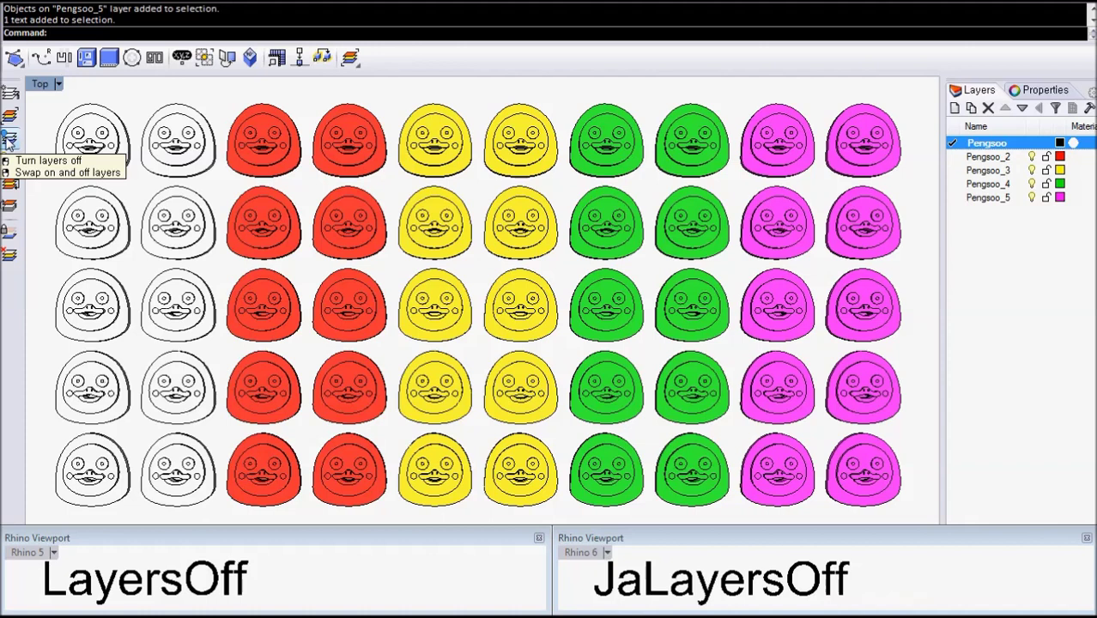
Step: Turn off layers Pengsoo_3 and Pengsoo_4 with LayersOff by picking one yellow and one green character
{"action": "left_click", "coordinate": [9, 139]}
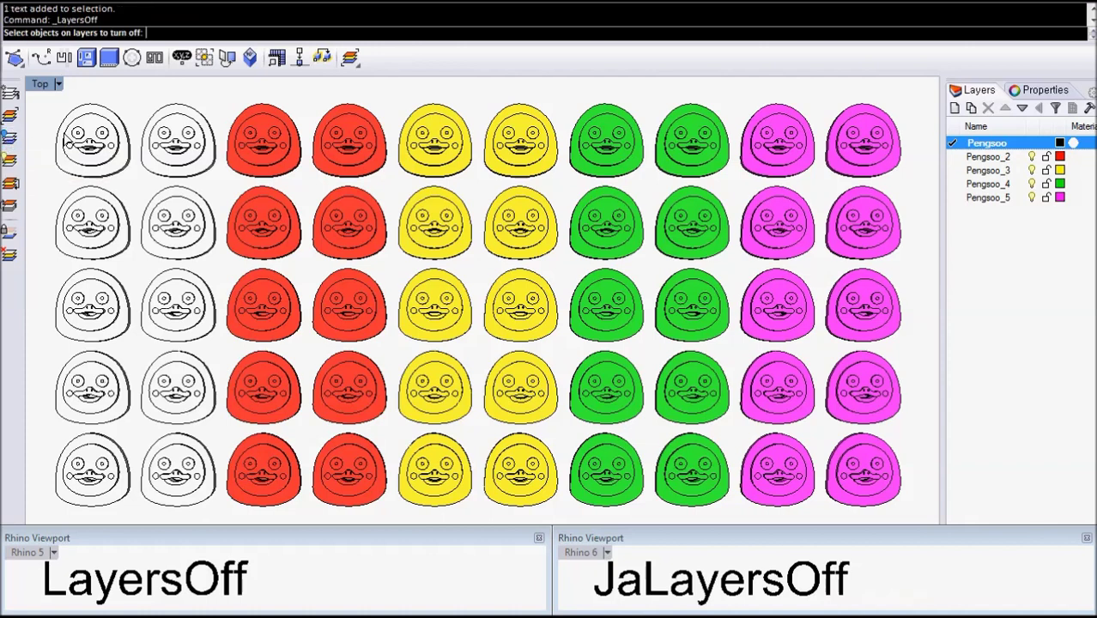
{"action": "left_click", "coordinate": [530, 154]}
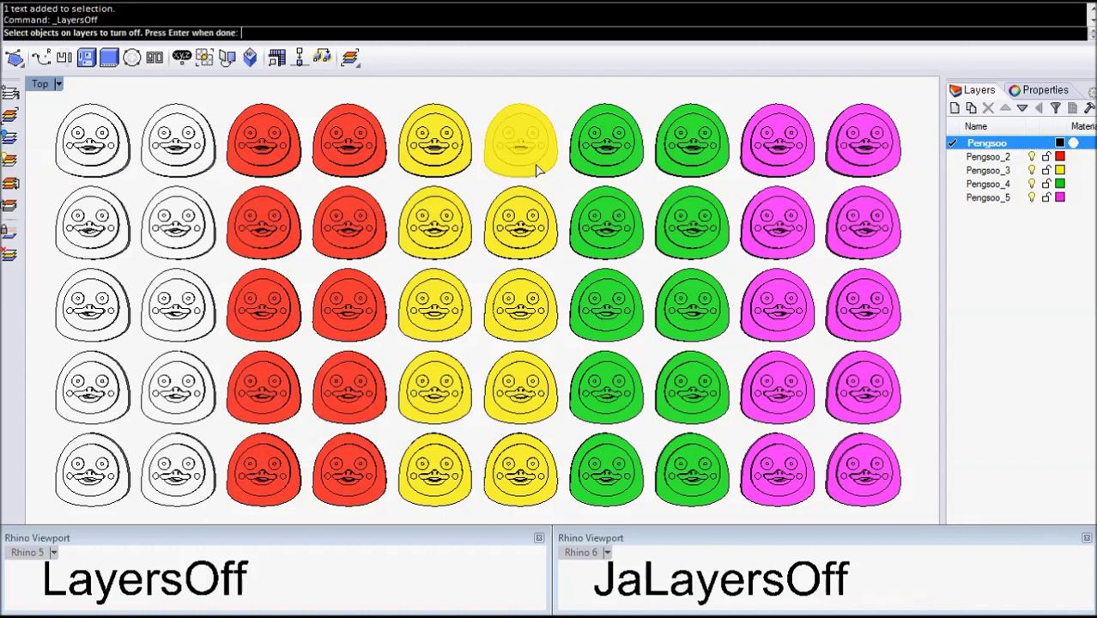
{"action": "left_click", "coordinate": [623, 407]}
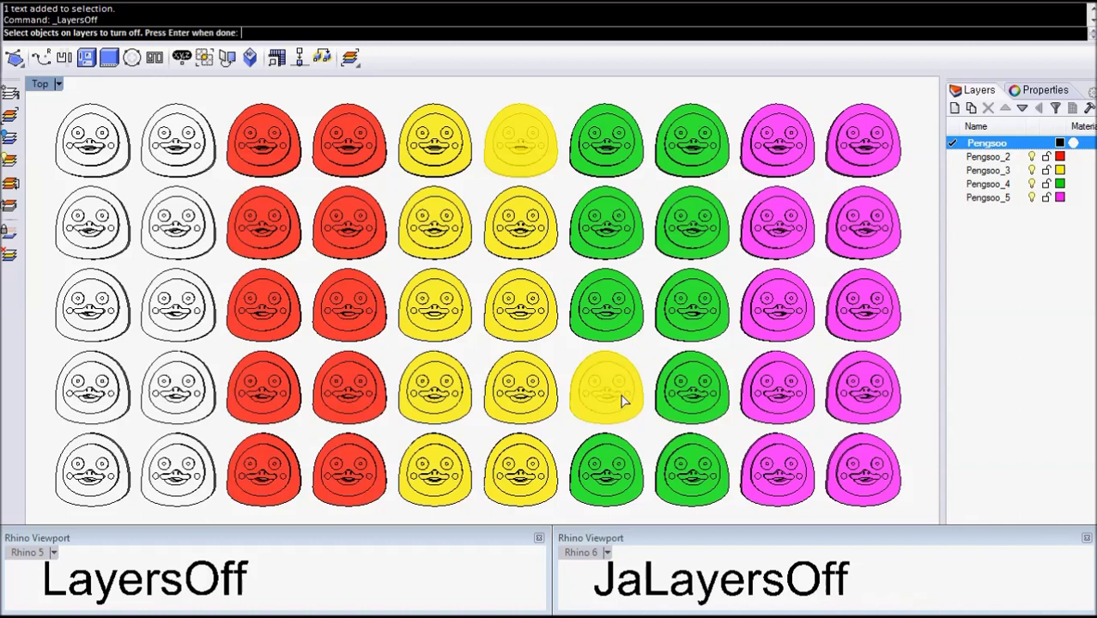
{"action": "key", "text": "Return"}
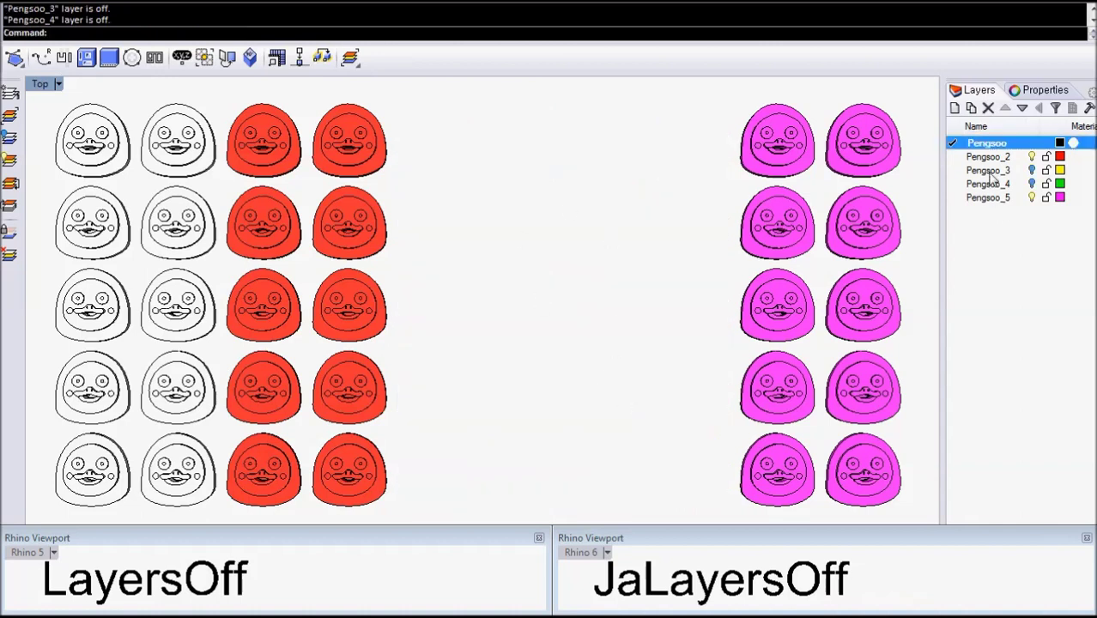
{"action": "left_click", "coordinate": [990, 171]}
{"action": "left_click", "coordinate": [992, 184]}
{"action": "left_click", "coordinate": [993, 144]}
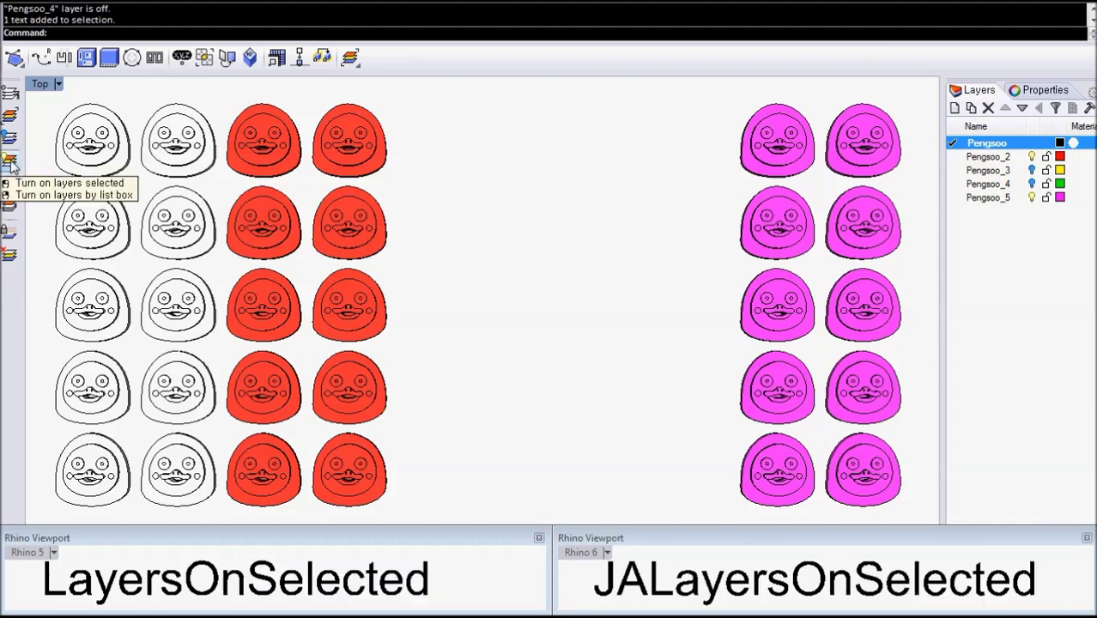
Step: Leave only layers Pengsoo and Pengsoo_5 on with LayersOnSelected by picking a white and a magenta character, and make Pengsoo current
{"action": "left_click", "coordinate": [11, 166]}
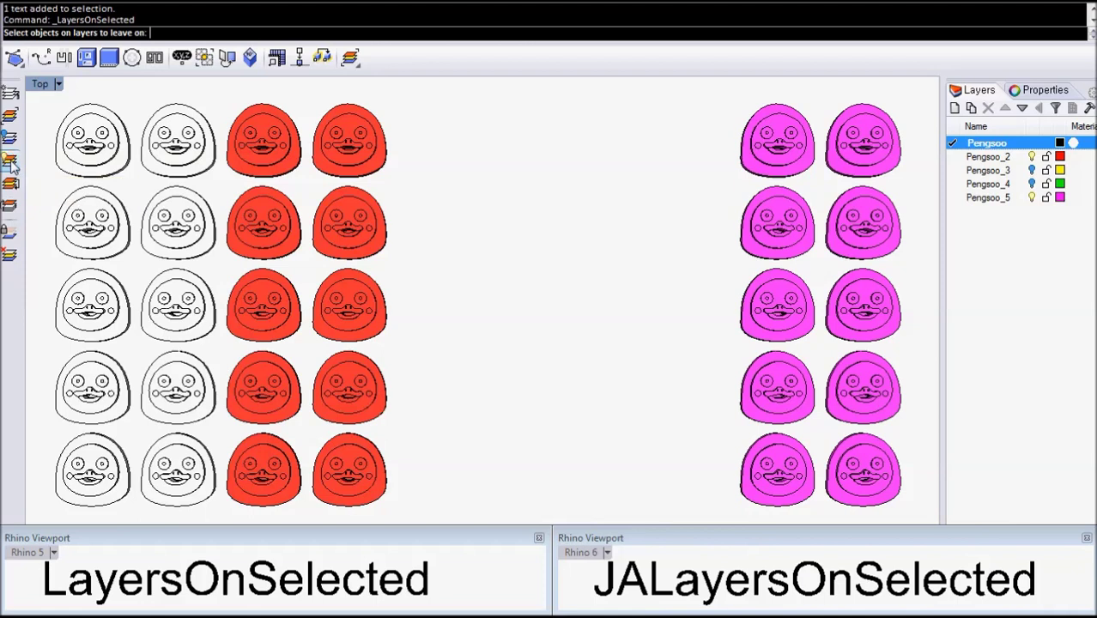
{"action": "left_click", "coordinate": [182, 165]}
{"action": "left_click", "coordinate": [775, 391]}
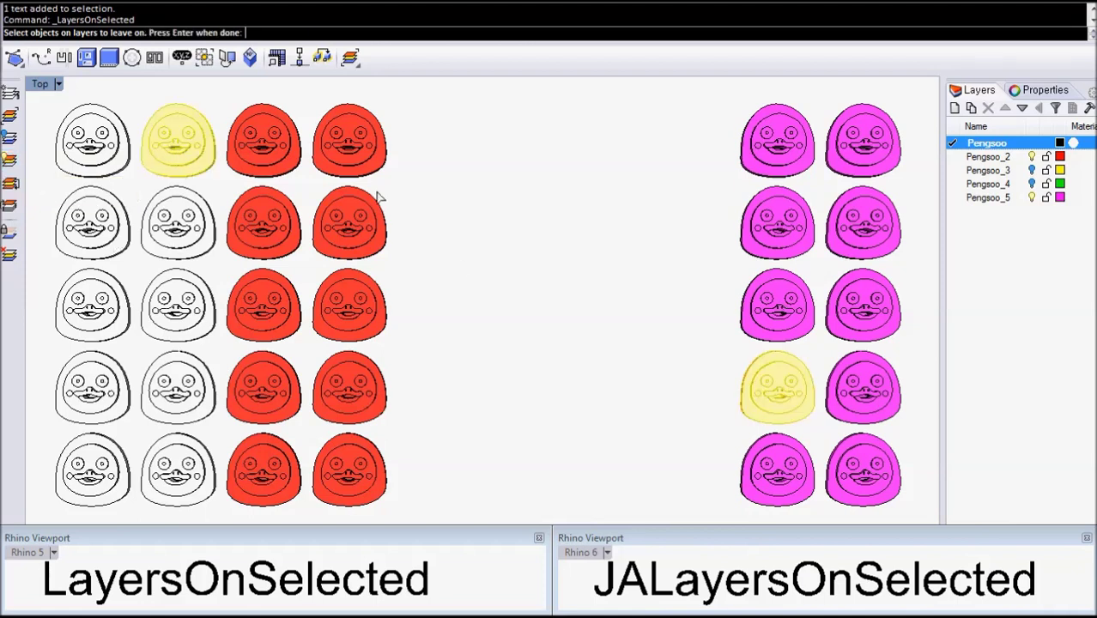
{"action": "key", "text": "Return"}
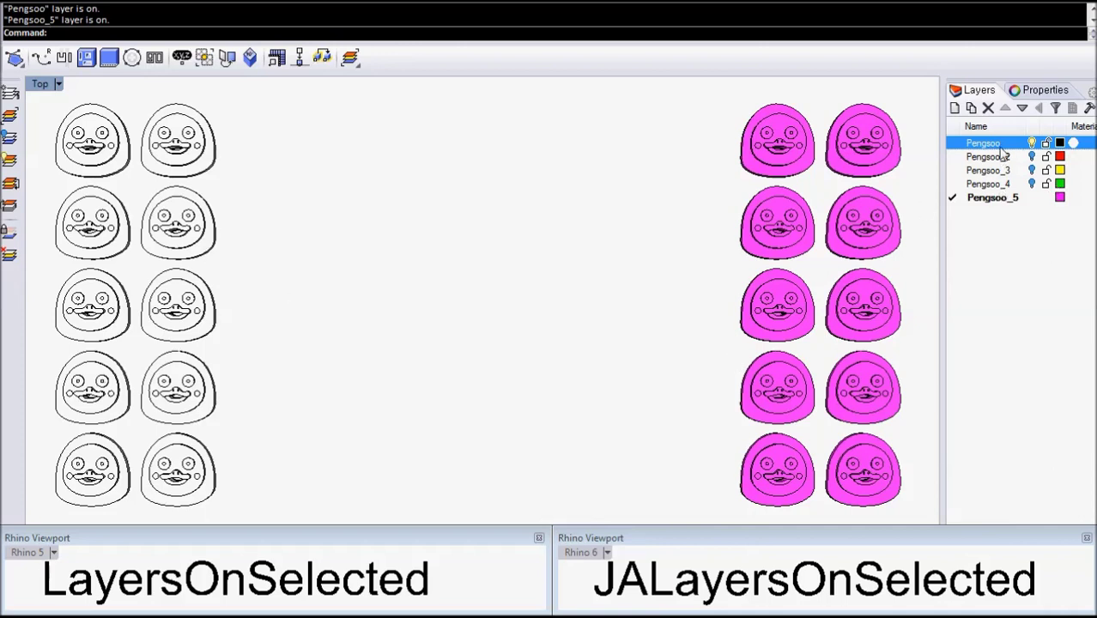
{"action": "left_click", "coordinate": [1006, 199]}
{"action": "double_click", "coordinate": [1008, 146]}
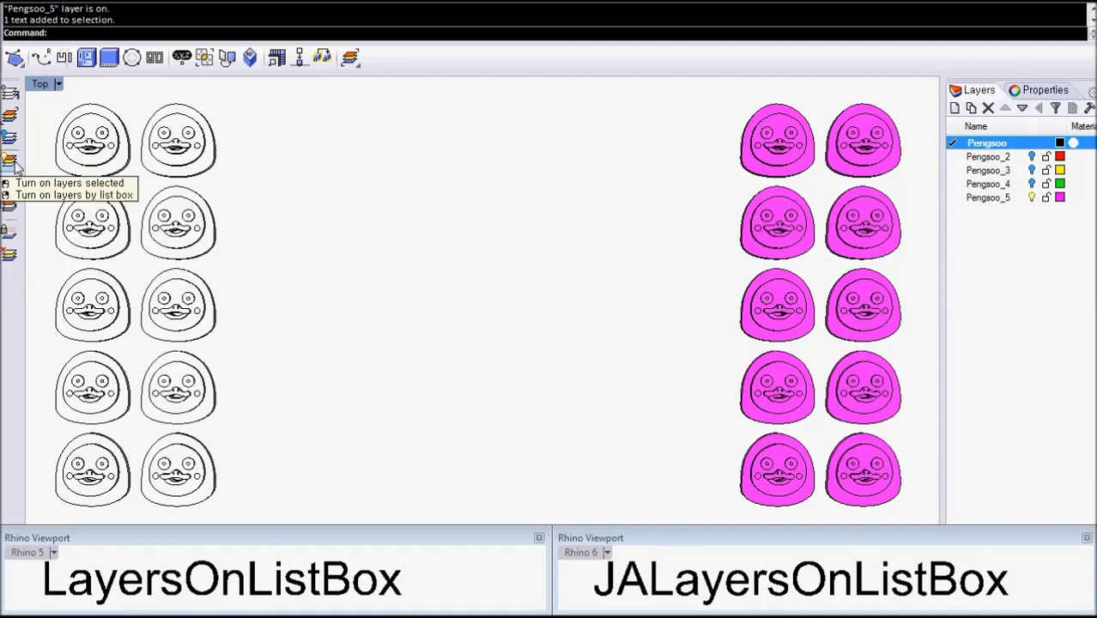
Step: Turn on all five layers from Pengsoo to Pengsoo_5 with LayersOnListBox, and make Pengsoo current
{"action": "right_click", "coordinate": [14, 165]}
{"action": "left_click", "coordinate": [210, 284]}
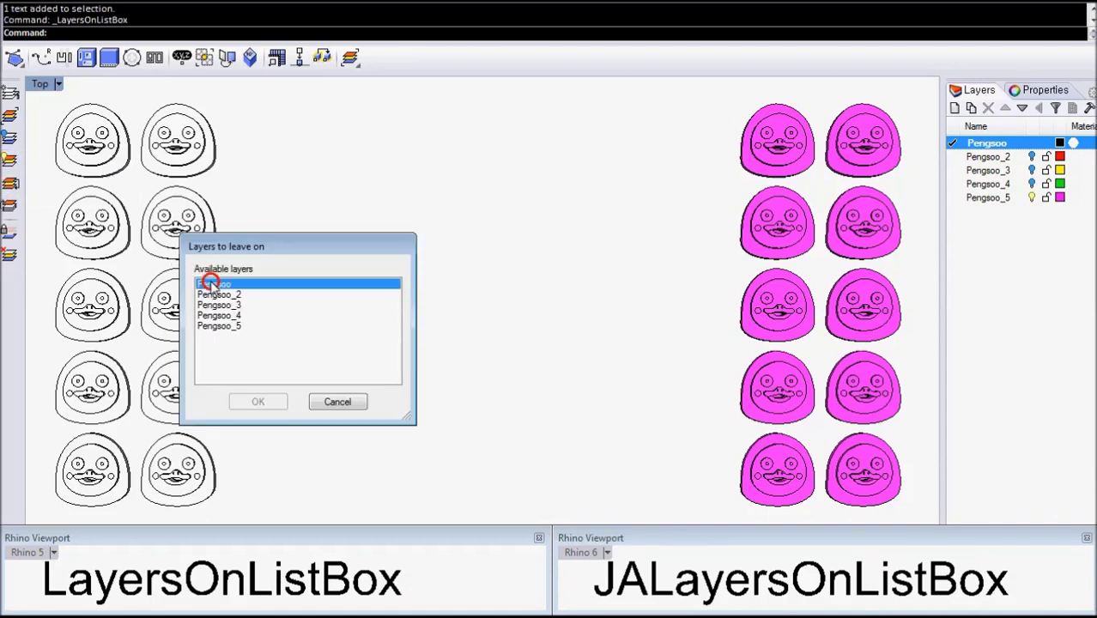
{"action": "left_click", "coordinate": [223, 296], "text": "ctrl"}
{"action": "left_click", "coordinate": [224, 303]}
{"action": "left_click", "coordinate": [227, 287]}
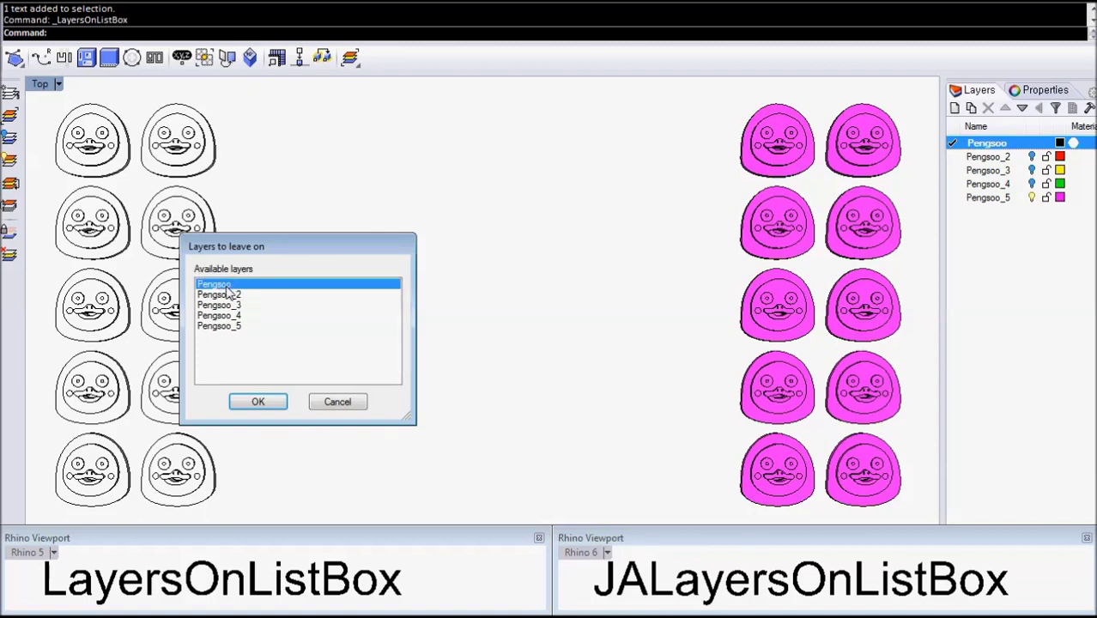
{"action": "left_click", "coordinate": [228, 296], "text": "ctrl"}
{"action": "left_click", "coordinate": [228, 305], "text": "ctrl"}
{"action": "left_click", "coordinate": [230, 315], "text": "ctrl"}
{"action": "left_click", "coordinate": [232, 326], "text": "ctrl"}
{"action": "left_click", "coordinate": [273, 403]}
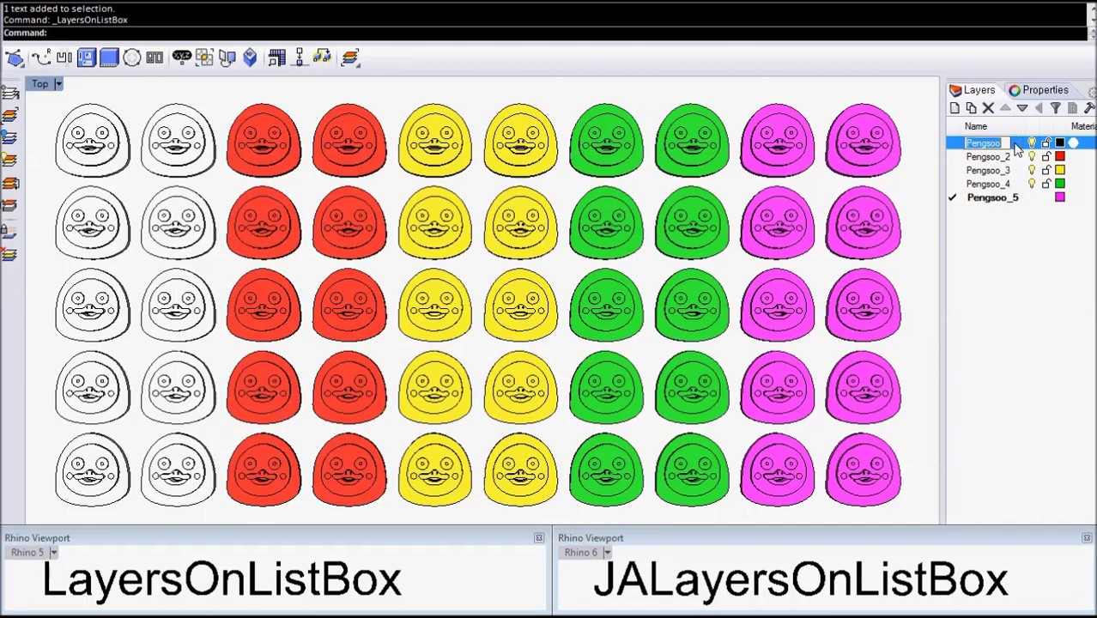
{"action": "double_click", "coordinate": [984, 144]}
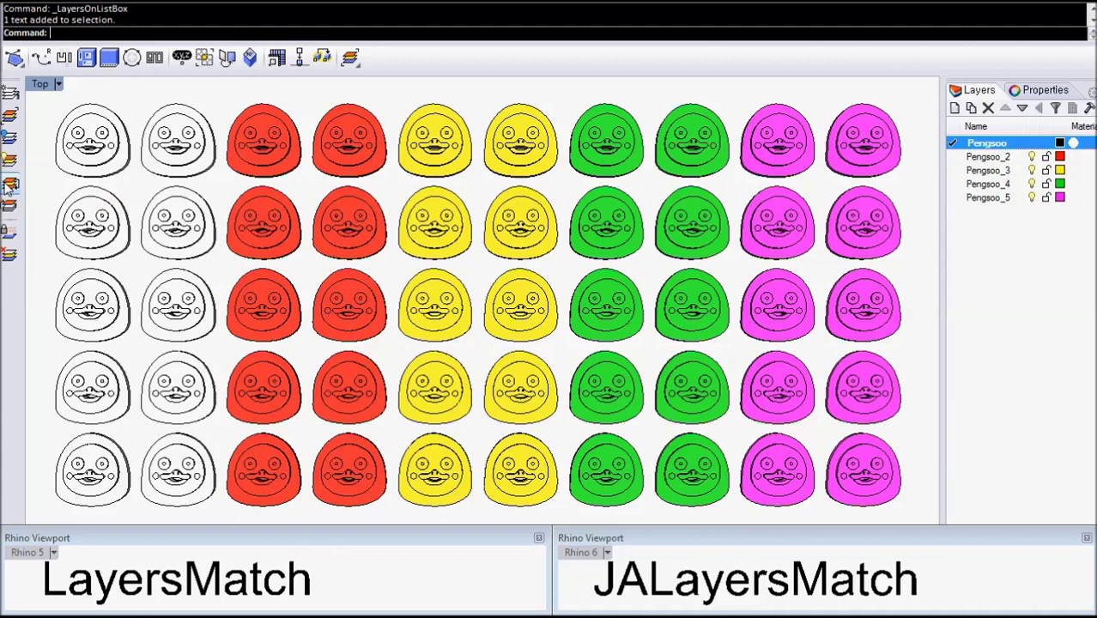
Step: Use LayersMatch with a white character as source to change one red, one yellow and one green character to layer Pengsoo
{"action": "left_click", "coordinate": [9, 187]}
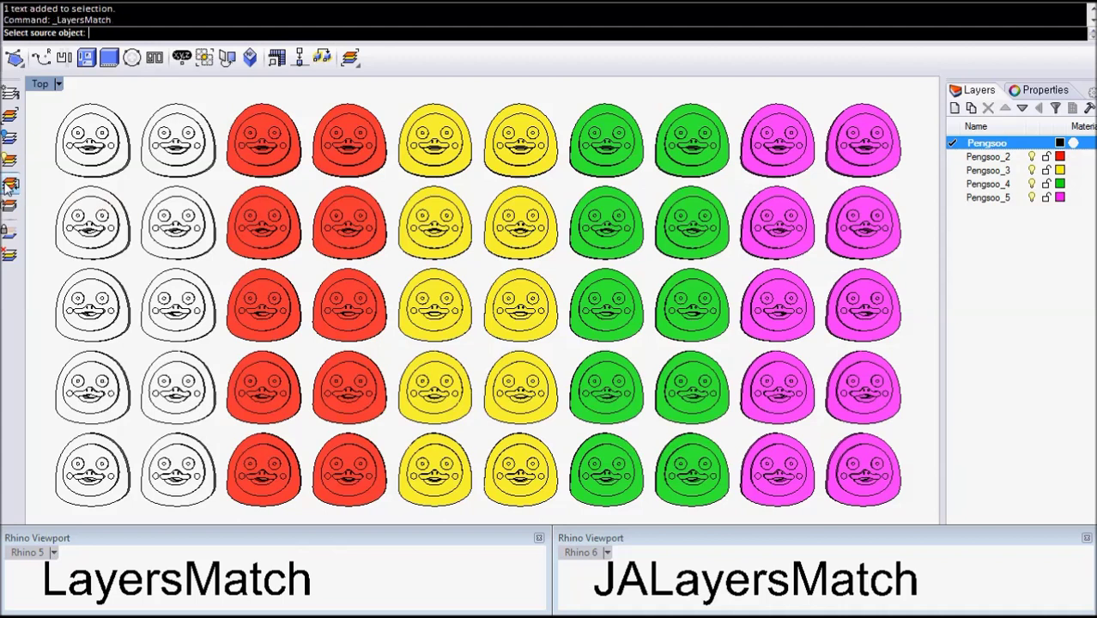
{"action": "left_click", "coordinate": [163, 299]}
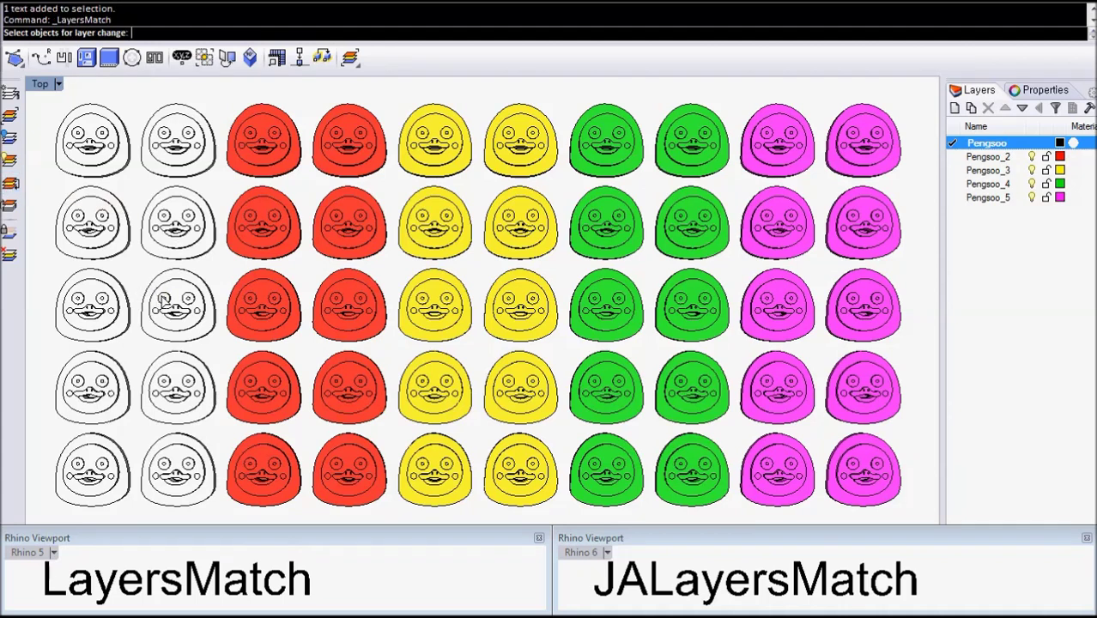
{"action": "left_click", "coordinate": [271, 227]}
{"action": "left_click", "coordinate": [440, 298]}
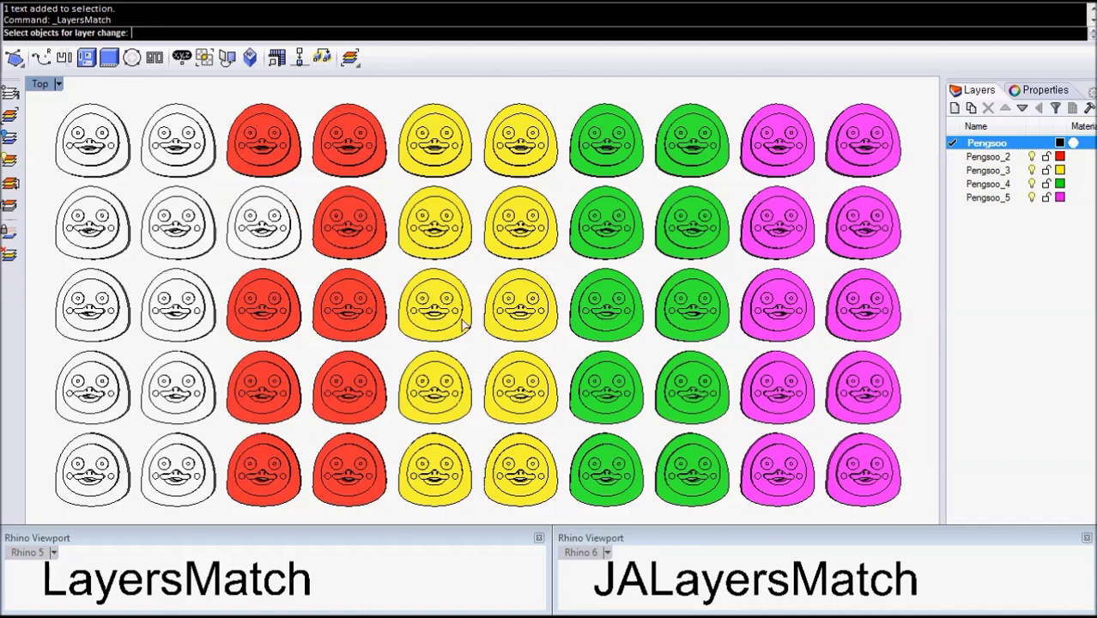
{"action": "left_click", "coordinate": [607, 251]}
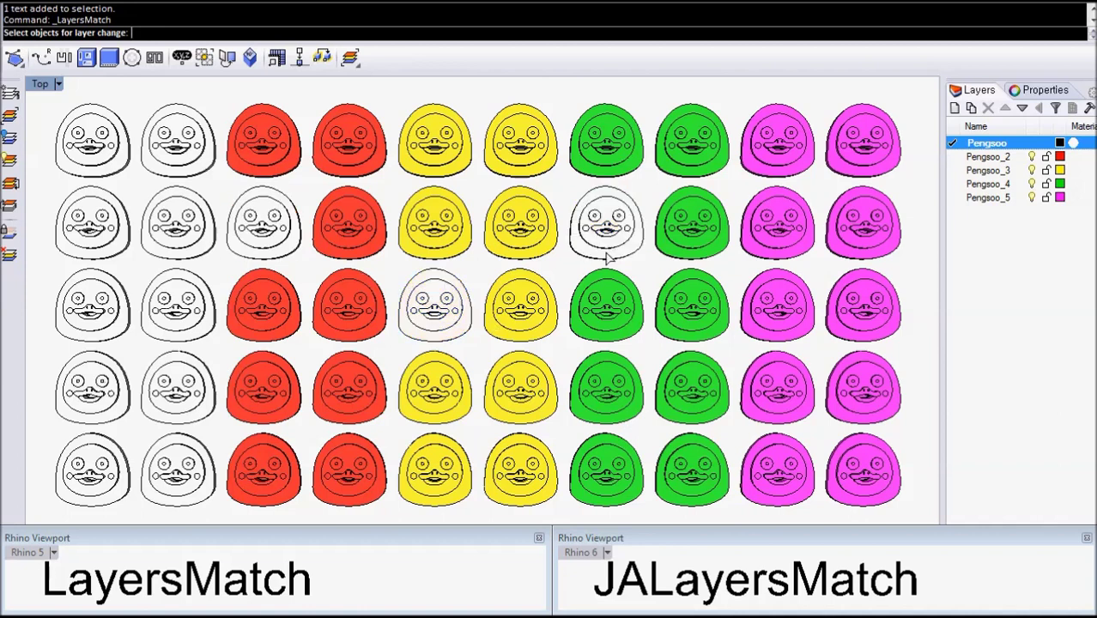
Step: Match the remaining red, yellow and green characters to layer Pengsoo, selecting each colour block as a group
{"action": "left_click_drag", "start_coordinate": [384, 438], "coordinate": [255, 123]}
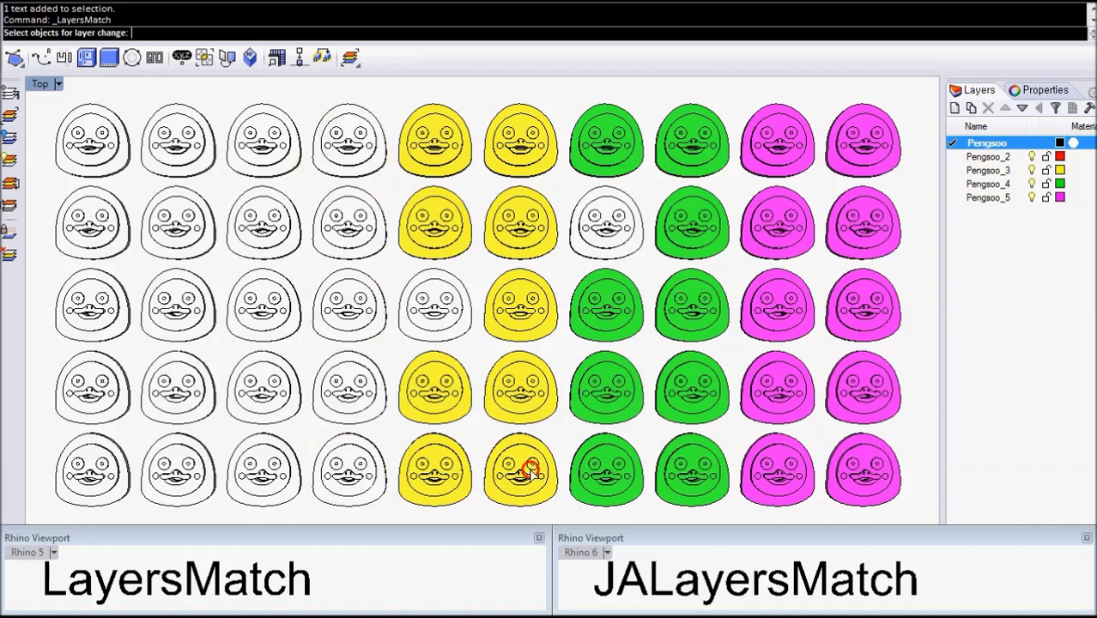
{"action": "left_click_drag", "start_coordinate": [524, 463], "coordinate": [426, 170]}
{"action": "left_click_drag", "start_coordinate": [710, 519], "coordinate": [594, 139]}
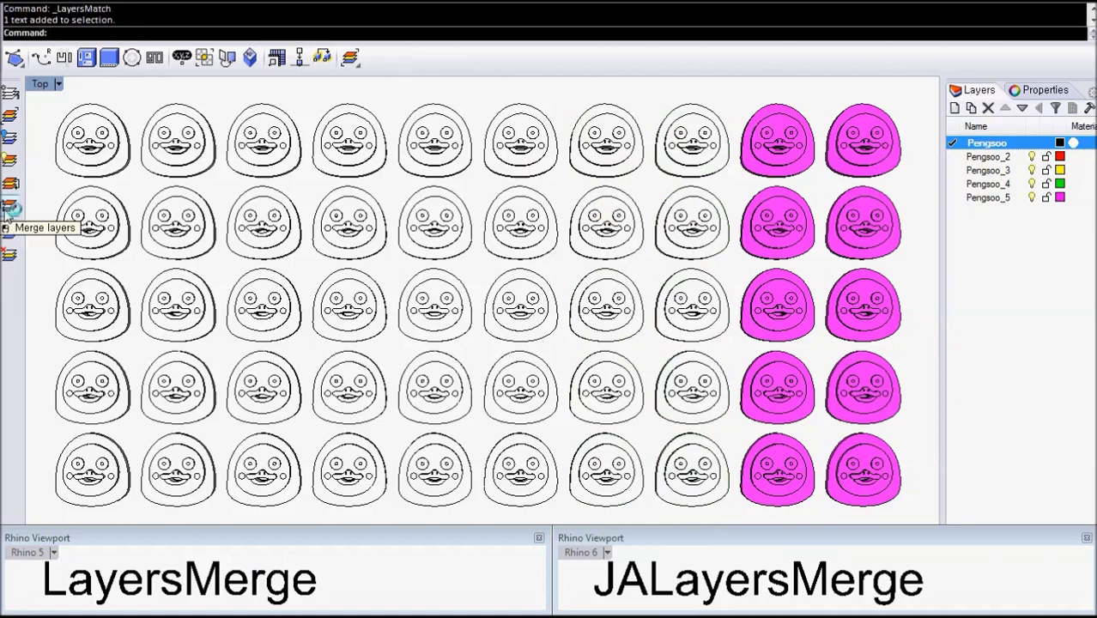
Step: Merge layers Pengsoo through Pengsoo_4 into layer Pengsoo_5 with LayersMerge
{"action": "left_click", "coordinate": [9, 209]}
{"action": "left_click", "coordinate": [247, 285]}
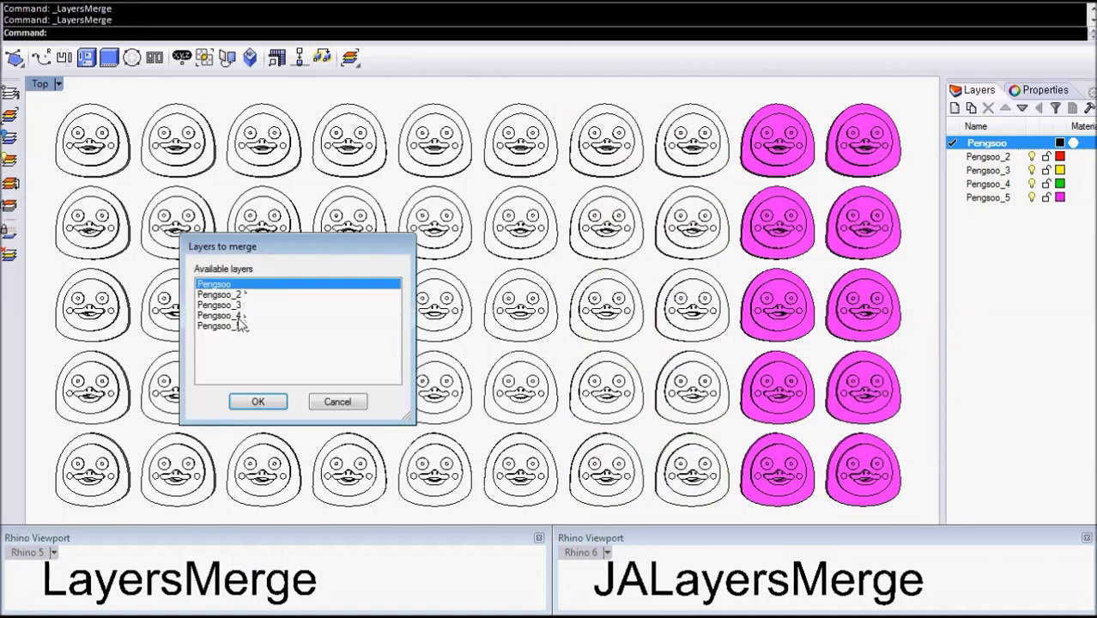
{"action": "left_click", "coordinate": [240, 316], "text": "shift"}
{"action": "left_click", "coordinate": [257, 401]}
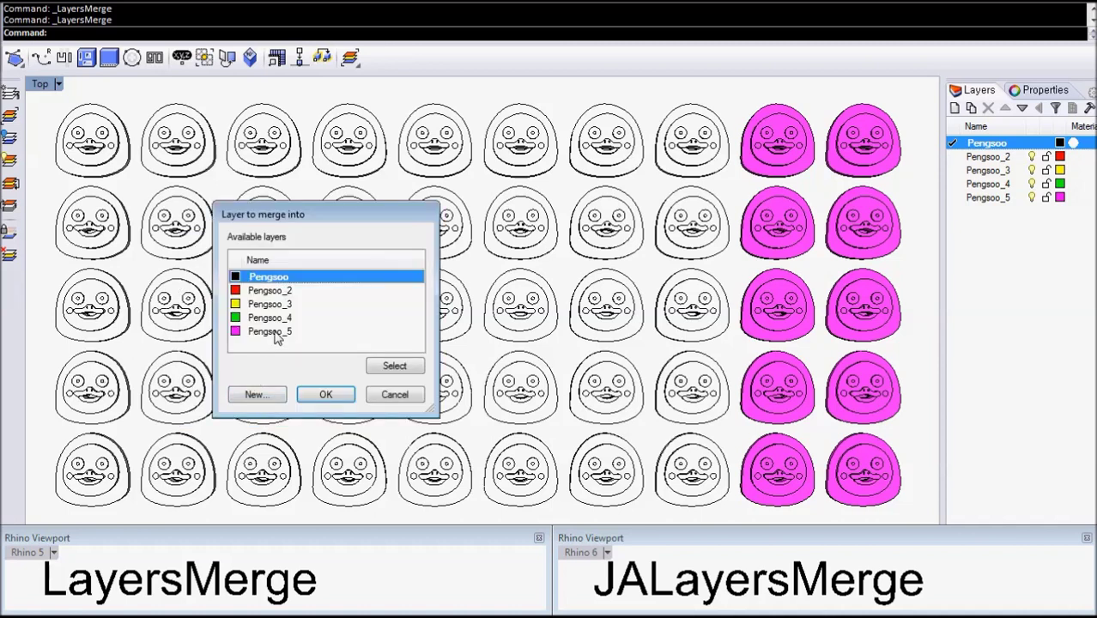
{"action": "left_click", "coordinate": [273, 332]}
{"action": "left_click", "coordinate": [327, 393]}
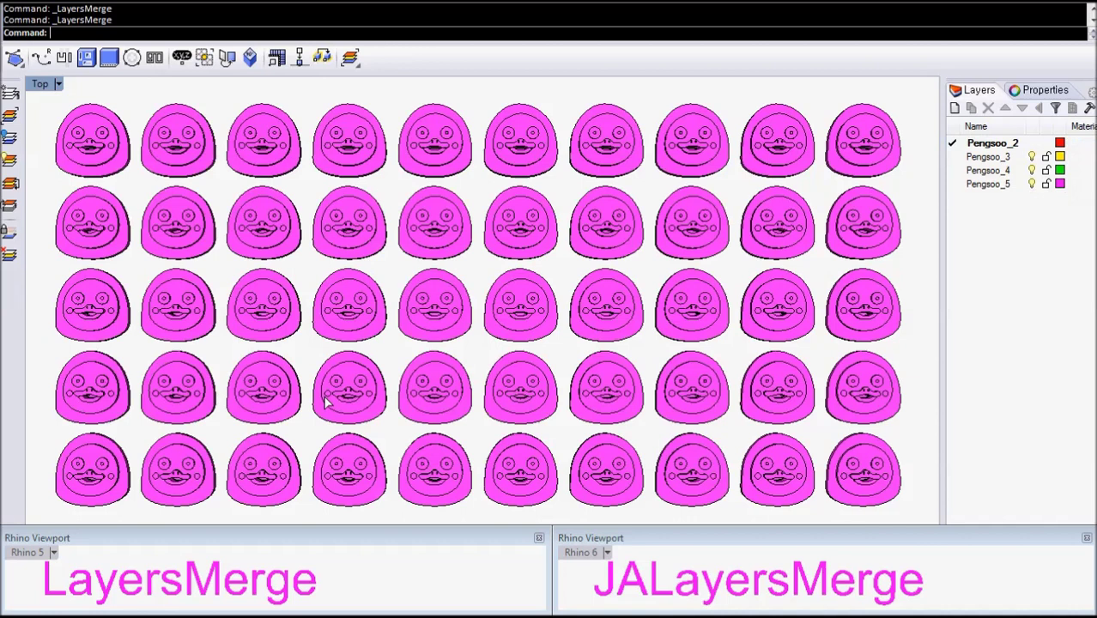